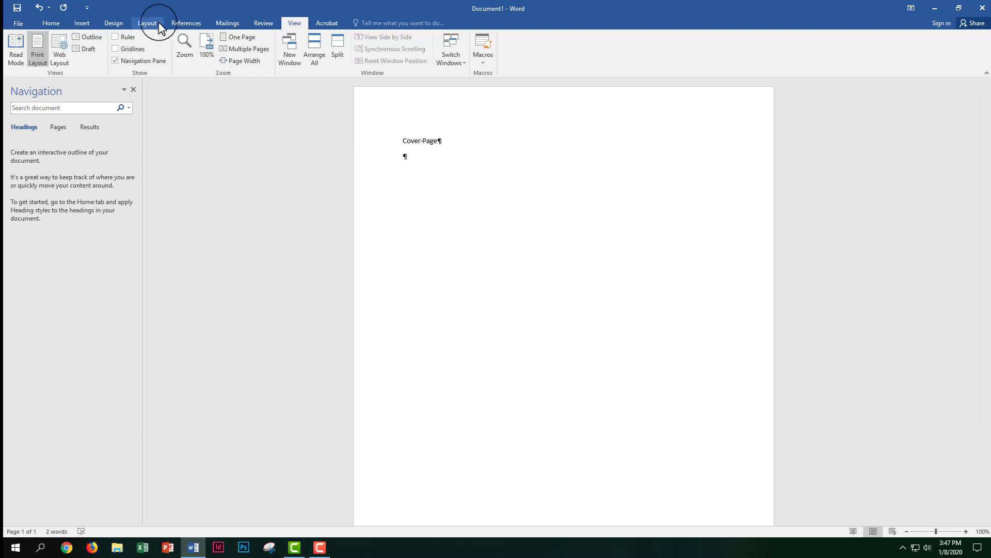
- Insert a page break on the empty line below the Cover Page text
{"action": "left_click", "coordinate": [155, 23]}
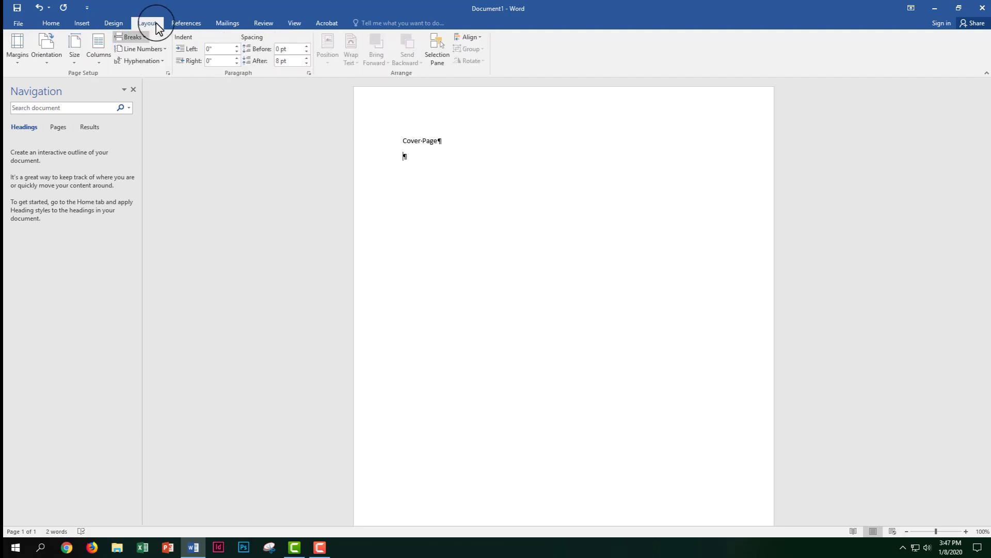
{"action": "left_click", "coordinate": [143, 38]}
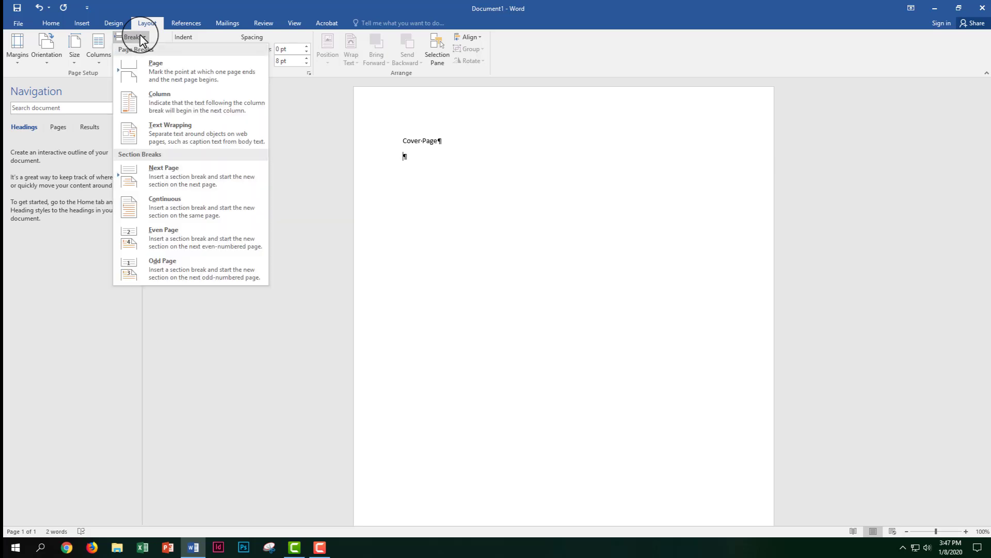
{"action": "left_click", "coordinate": [155, 72]}
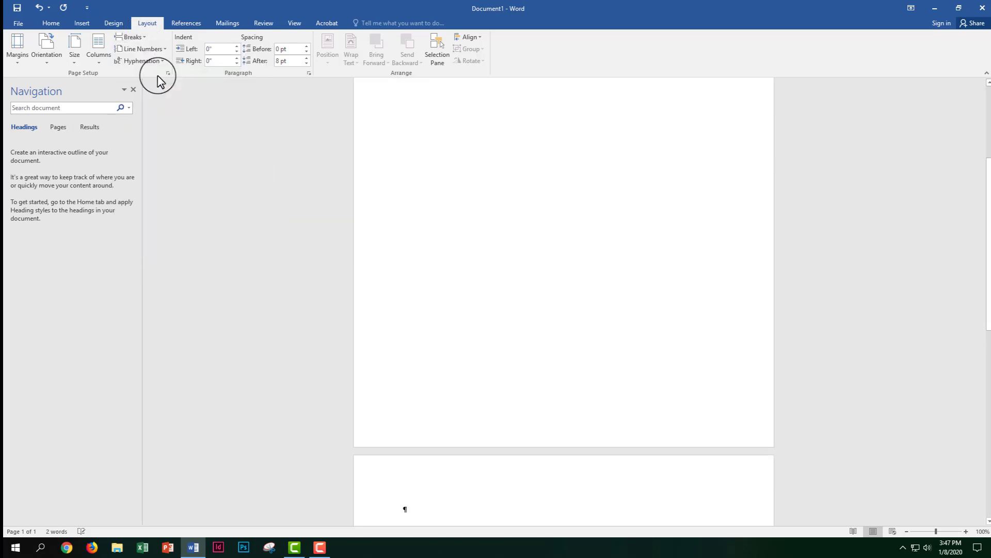
- Add the title "Table of Contents" on the second page and apply the Heading 1 style to it
{"action": "scroll", "coordinate": [536, 412], "scroll_direction": "down", "scroll_amount": 2}
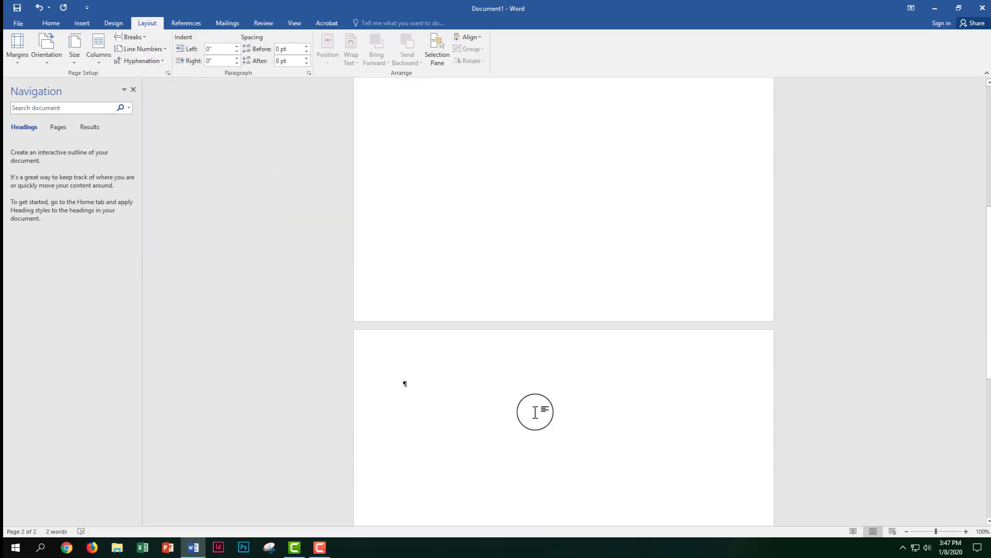
{"action": "scroll", "coordinate": [535, 412], "scroll_direction": "down", "scroll_amount": 4}
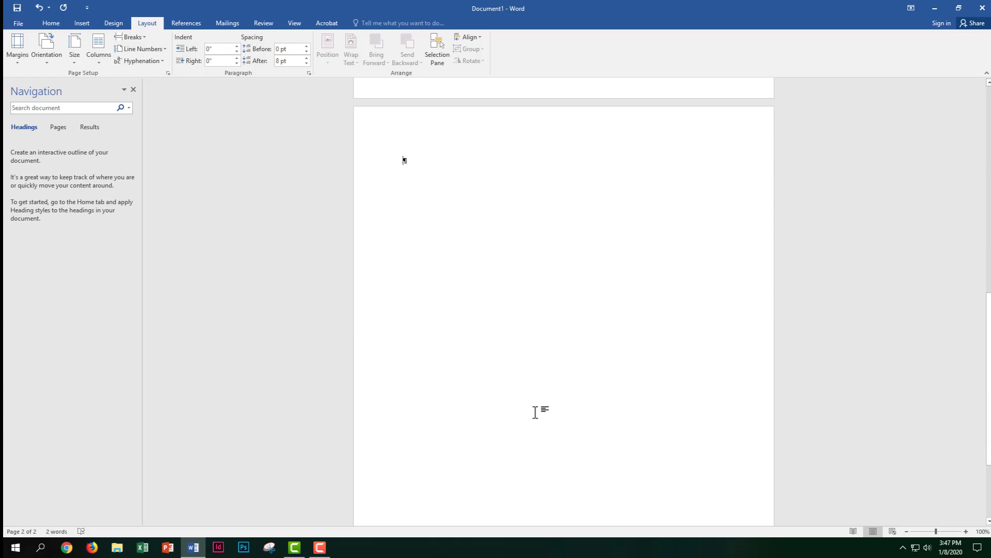
{"action": "type", "text": "Tabl"}
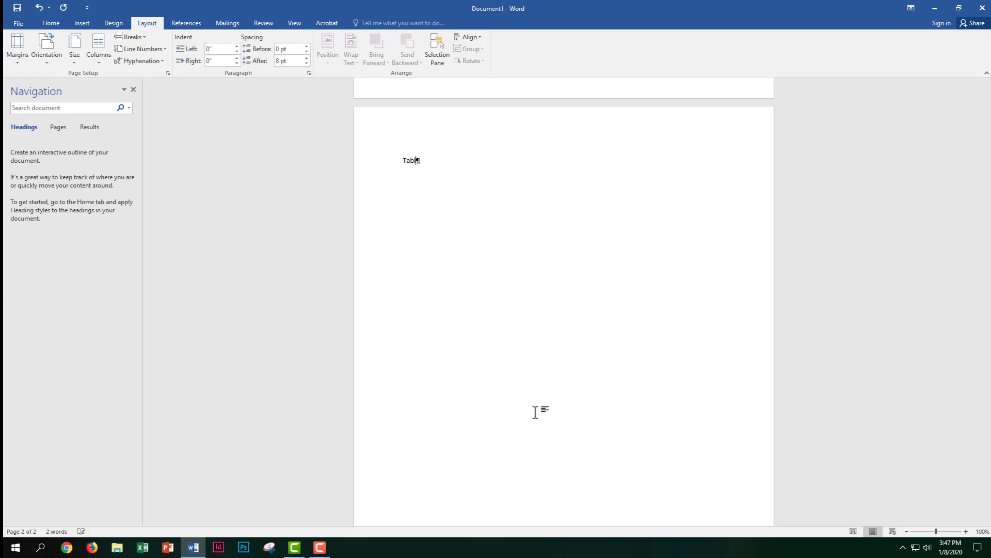
{"action": "type", "text": "e of Contents"}
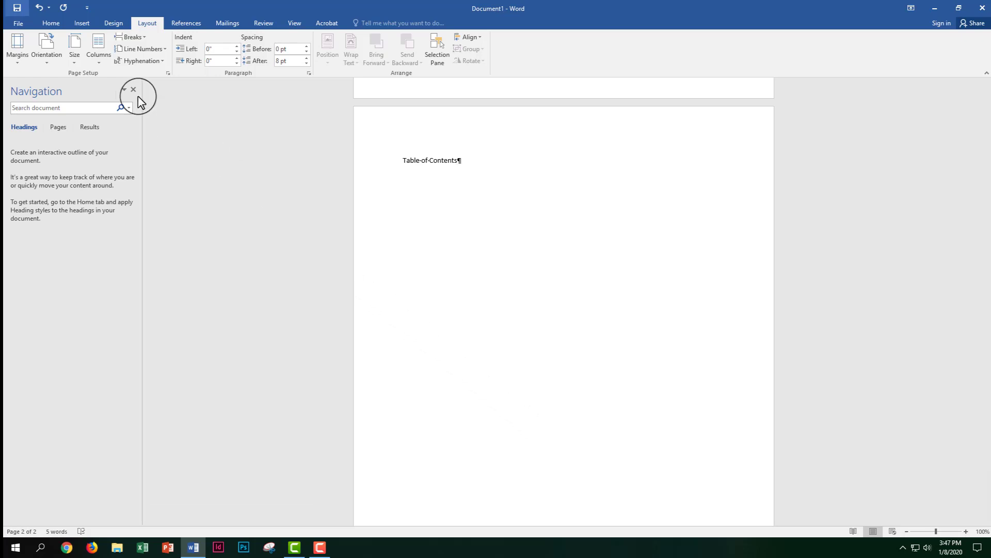
{"action": "left_click", "coordinate": [50, 24]}
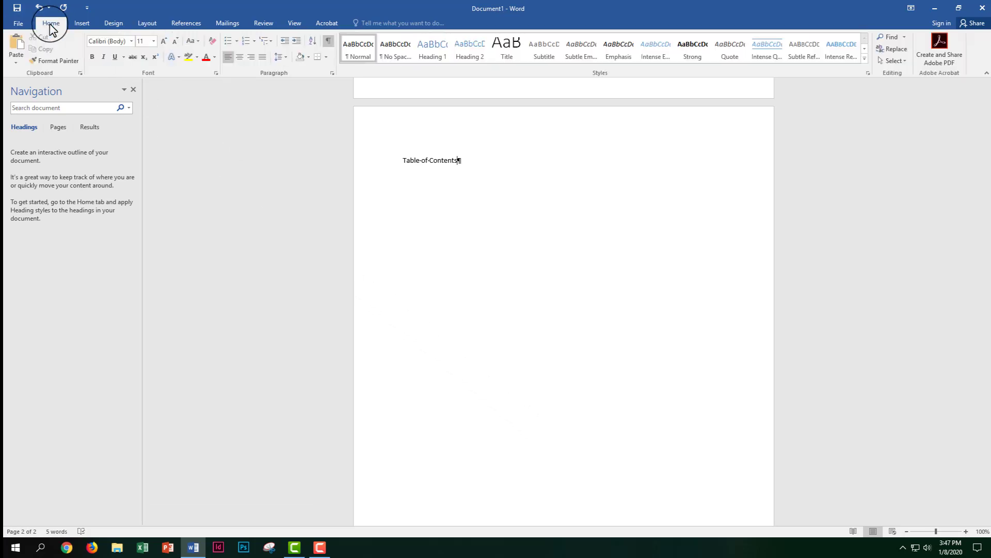
{"action": "left_click", "coordinate": [429, 55]}
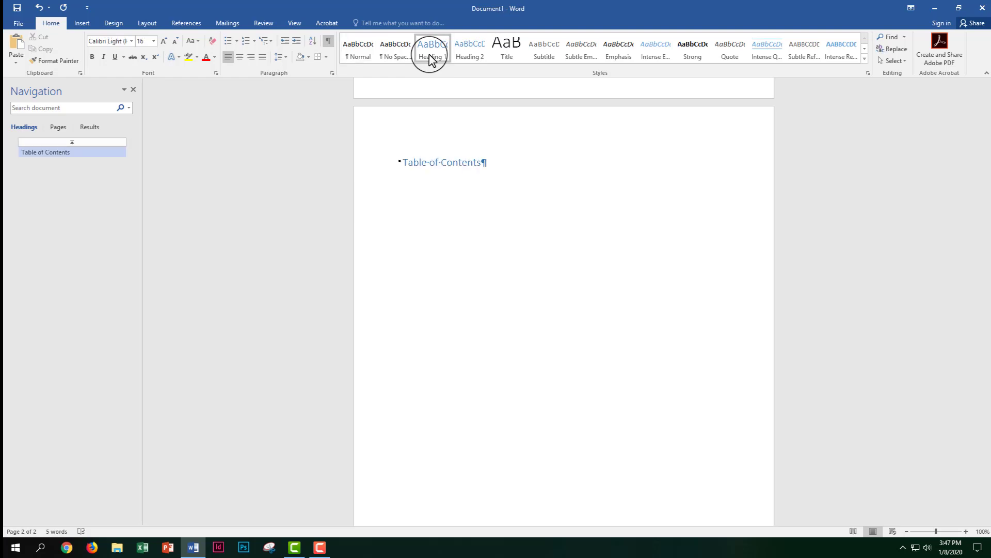
- Insert a page break on a new line below the Table of Contents heading
{"action": "key", "text": "Return"}
{"action": "left_click", "coordinate": [150, 27]}
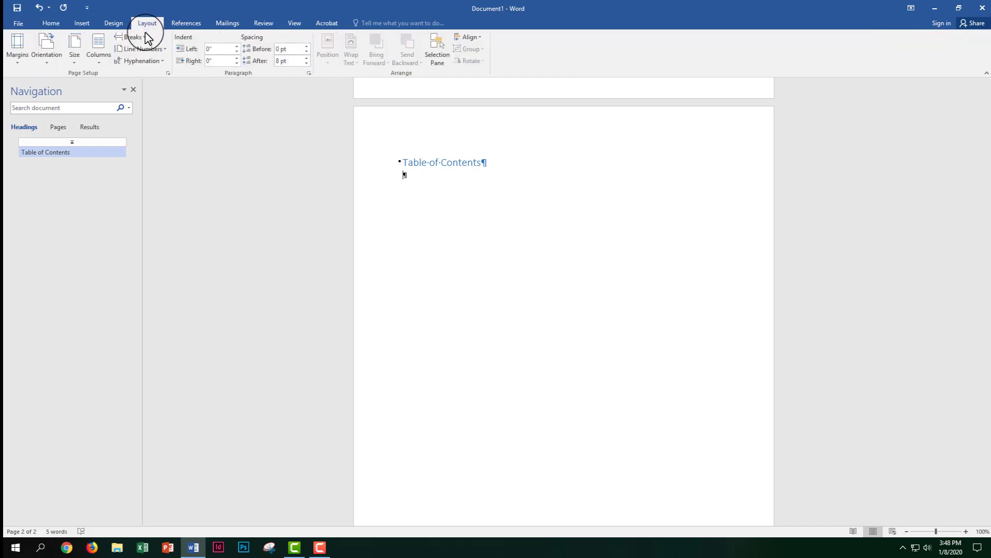
{"action": "left_click", "coordinate": [145, 38]}
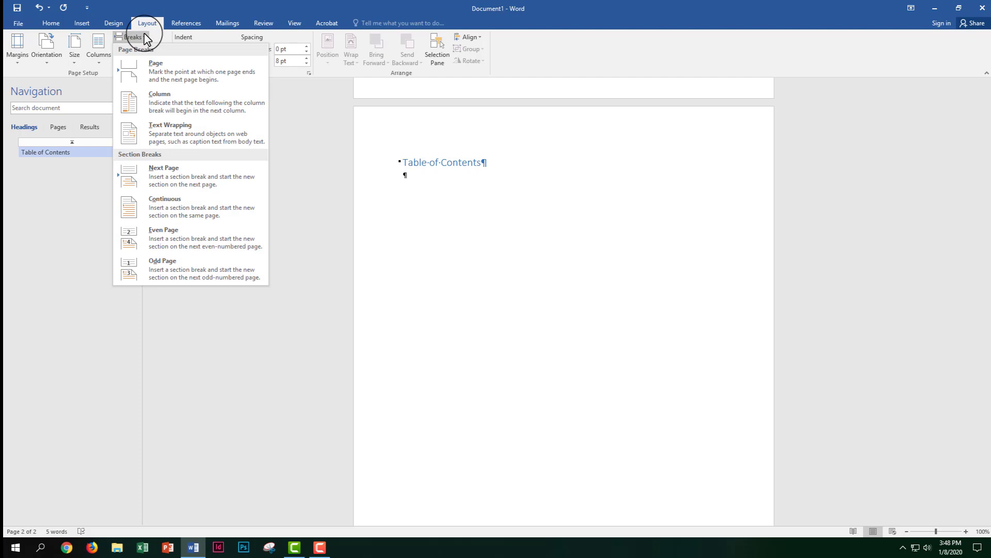
{"action": "left_click", "coordinate": [160, 82]}
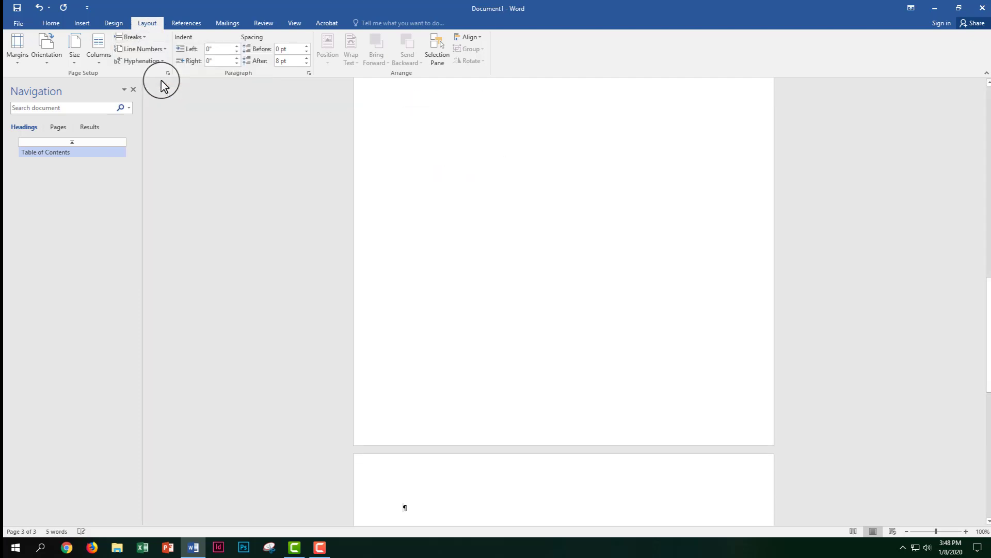
- Add the title "Table of Figures" on the third page and apply the Heading 1 style to it
{"action": "scroll", "coordinate": [477, 384], "scroll_direction": "down", "scroll_amount": 5}
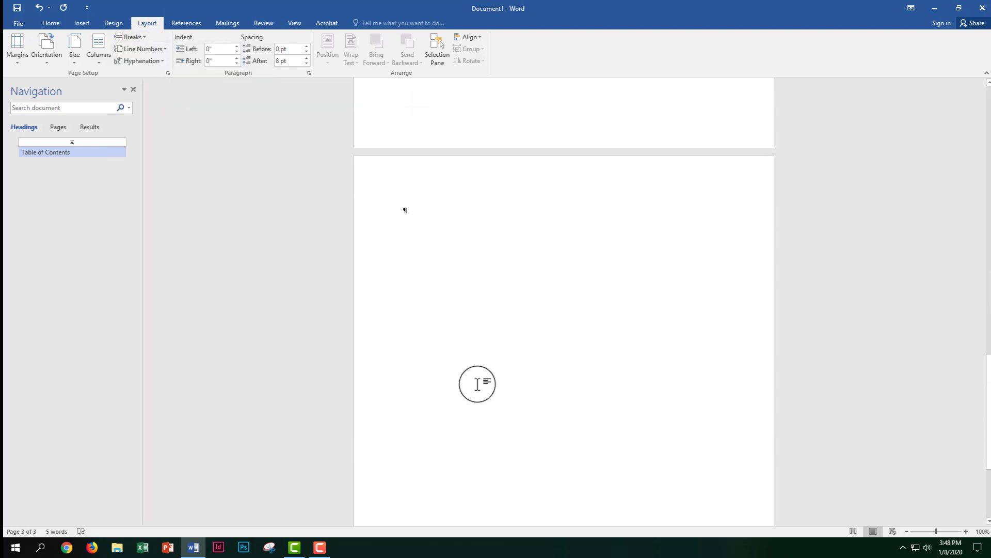
{"action": "scroll", "coordinate": [477, 383], "scroll_direction": "down", "scroll_amount": 2}
{"action": "scroll", "coordinate": [477, 384], "scroll_direction": "down", "scroll_amount": 1}
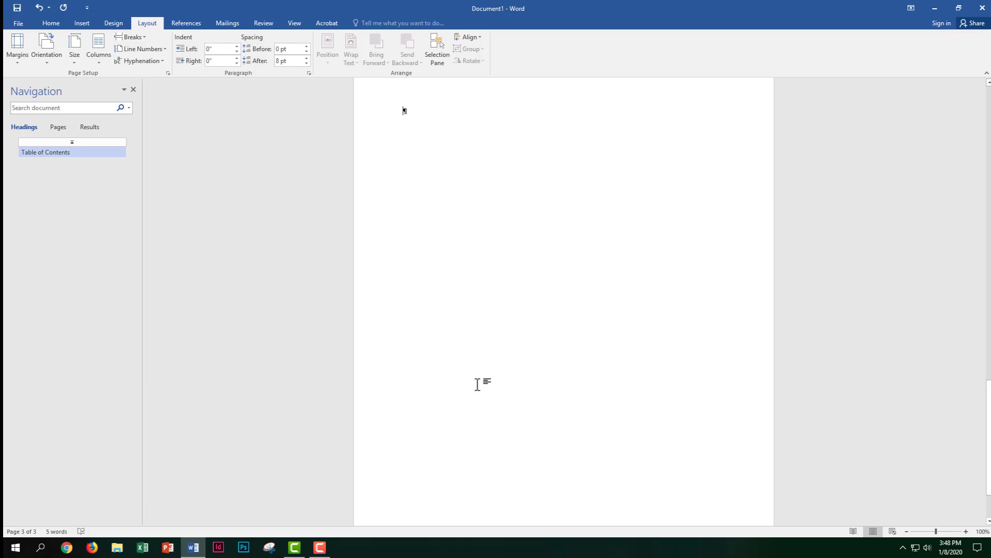
{"action": "type", "text": "Table of Fig"}
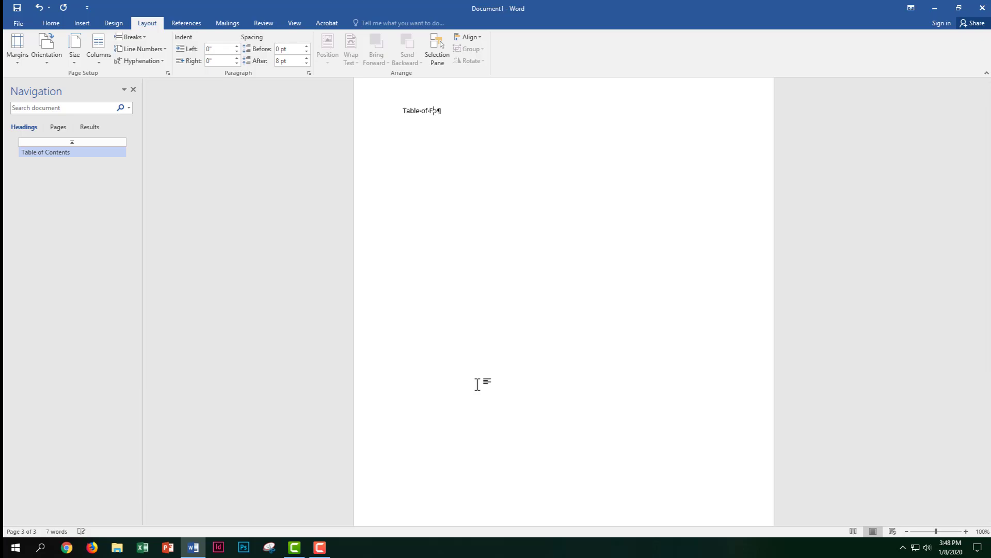
{"action": "type", "text": "ures"}
{"action": "left_click_drag", "start_coordinate": [486, 374], "coordinate": [451, 345]}
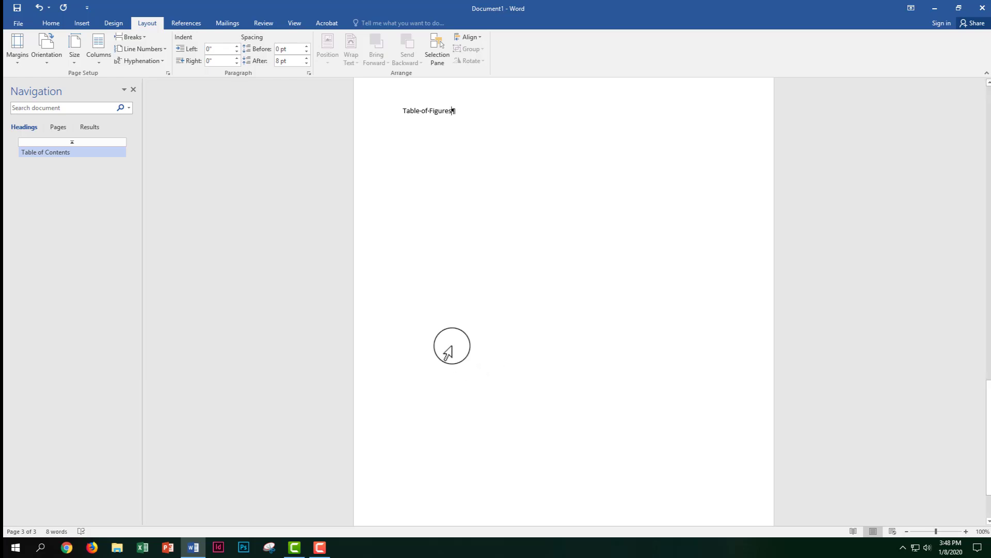
{"action": "left_click", "coordinate": [54, 24]}
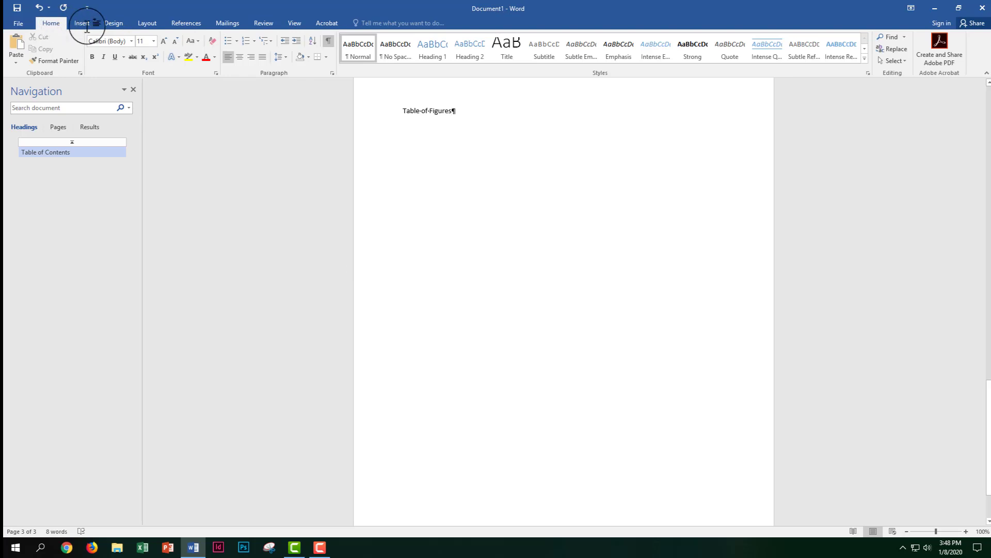
{"action": "left_click", "coordinate": [430, 55]}
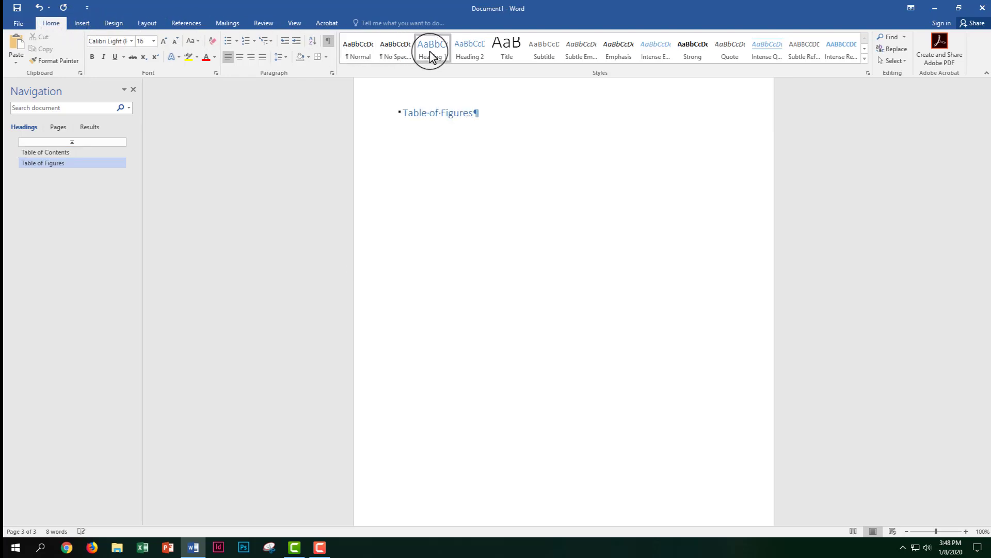
- Insert a page break on a new line below the Table of Figures heading
{"action": "key", "text": "Return"}
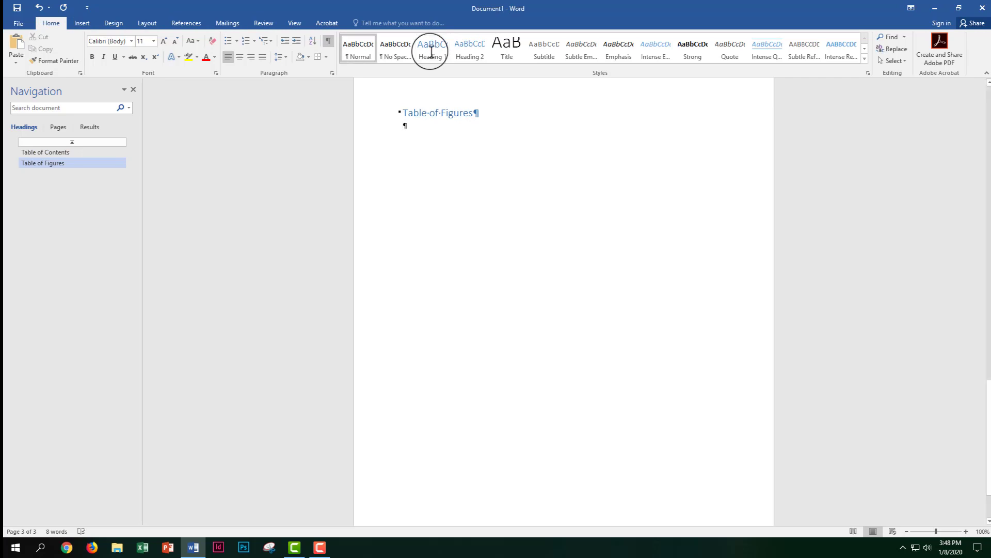
{"action": "left_click", "coordinate": [151, 26]}
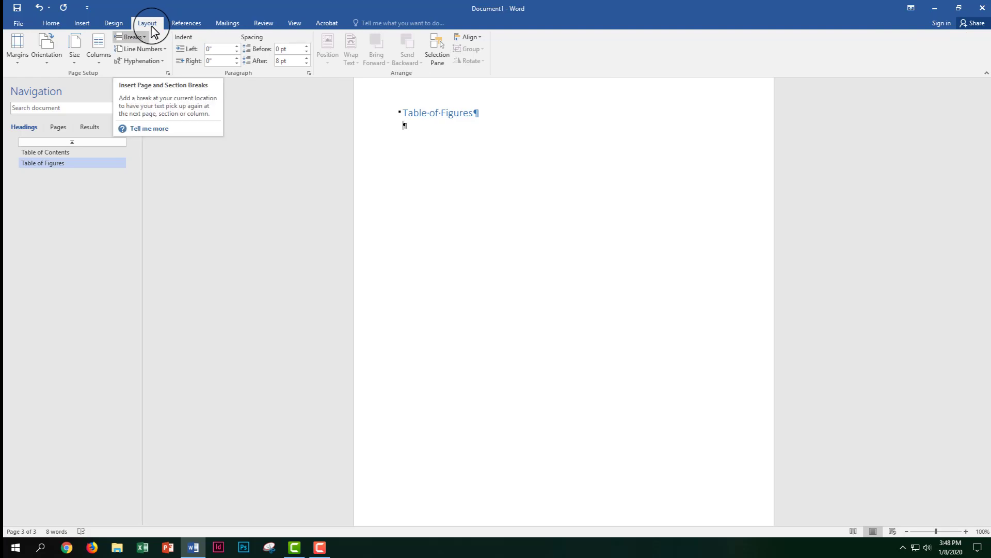
{"action": "left_click", "coordinate": [138, 38]}
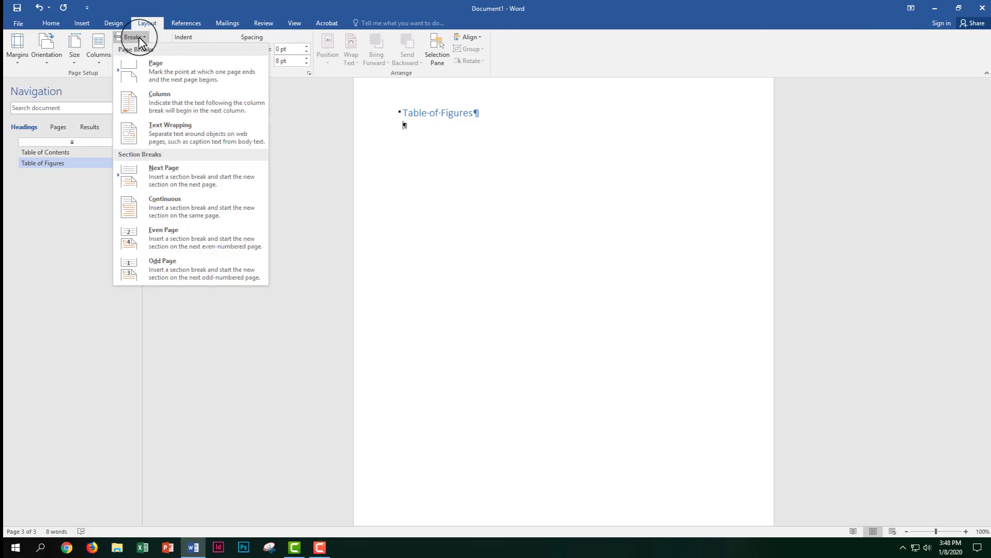
{"action": "left_click", "coordinate": [145, 64]}
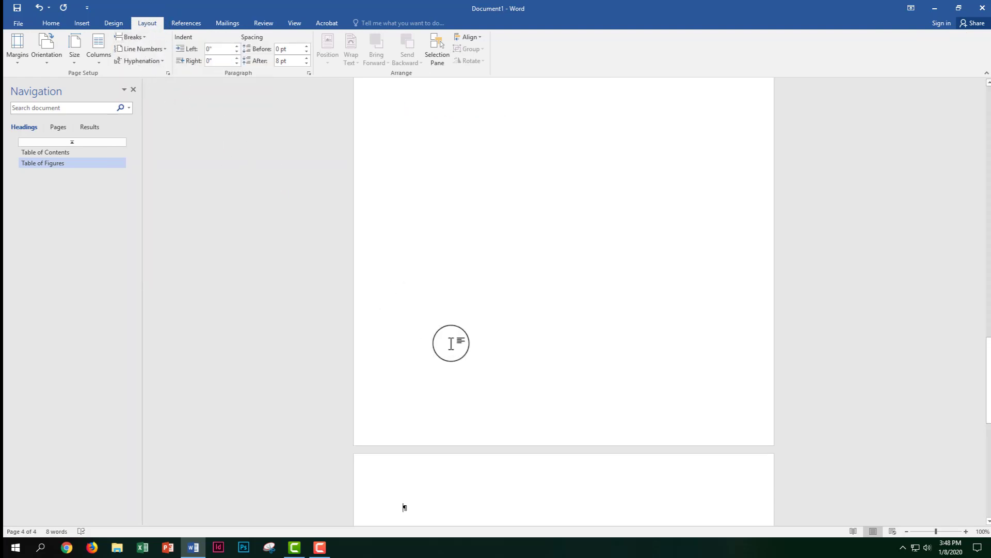
- Add the title "Abstract" on the fourth page and apply the Heading 1 style to it
{"action": "scroll", "coordinate": [451, 344], "scroll_direction": "down", "scroll_amount": 8}
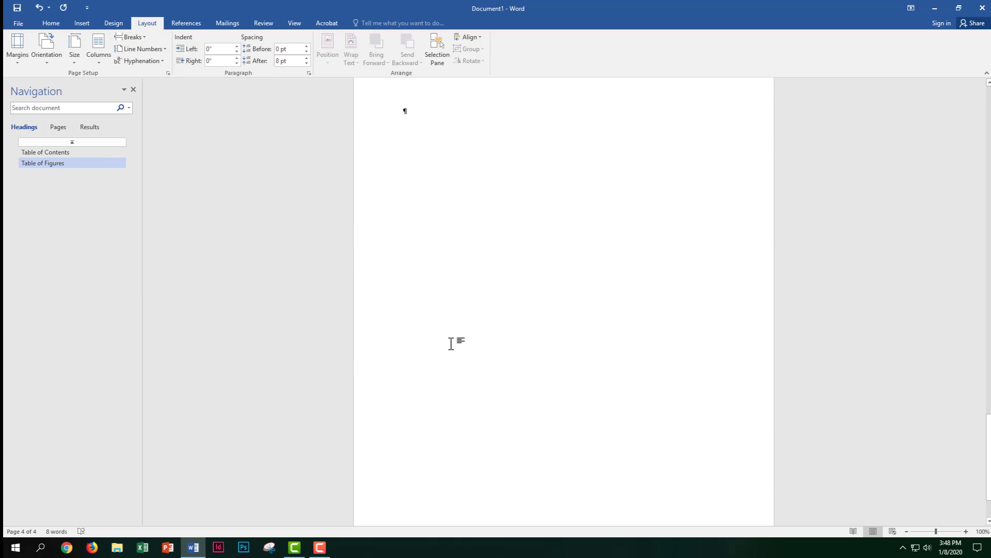
{"action": "type", "text": "Abs"}
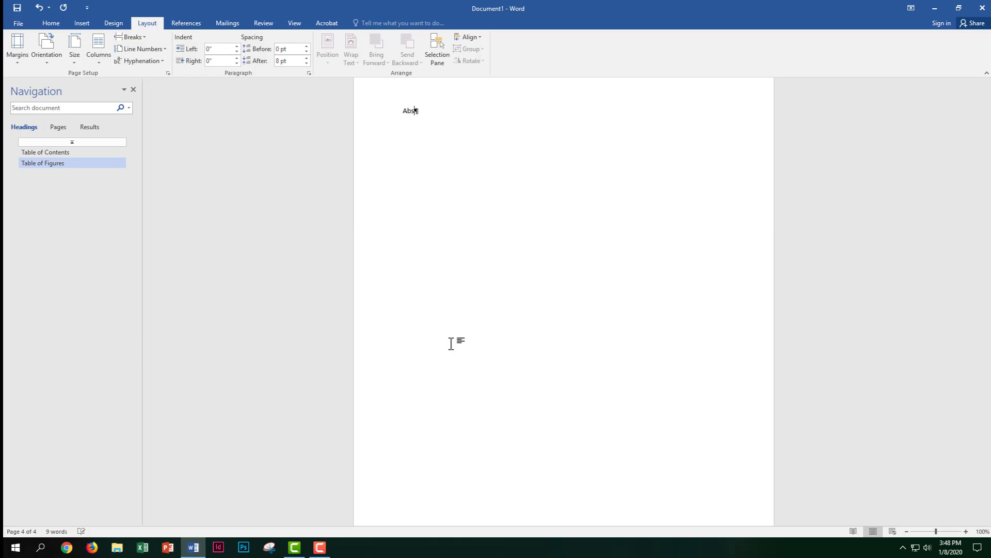
{"action": "type", "text": "tract"}
{"action": "left_click", "coordinate": [56, 26]}
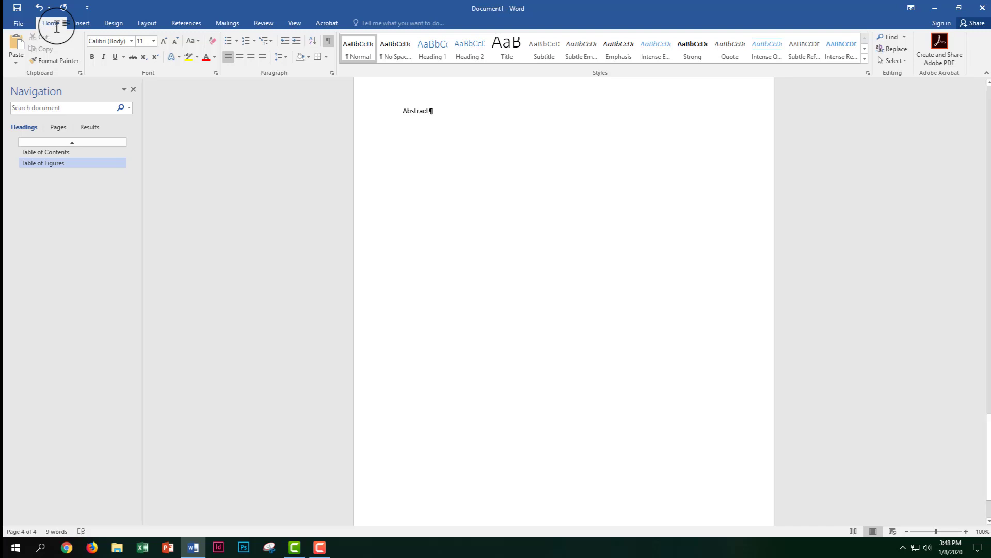
{"action": "left_click", "coordinate": [442, 59]}
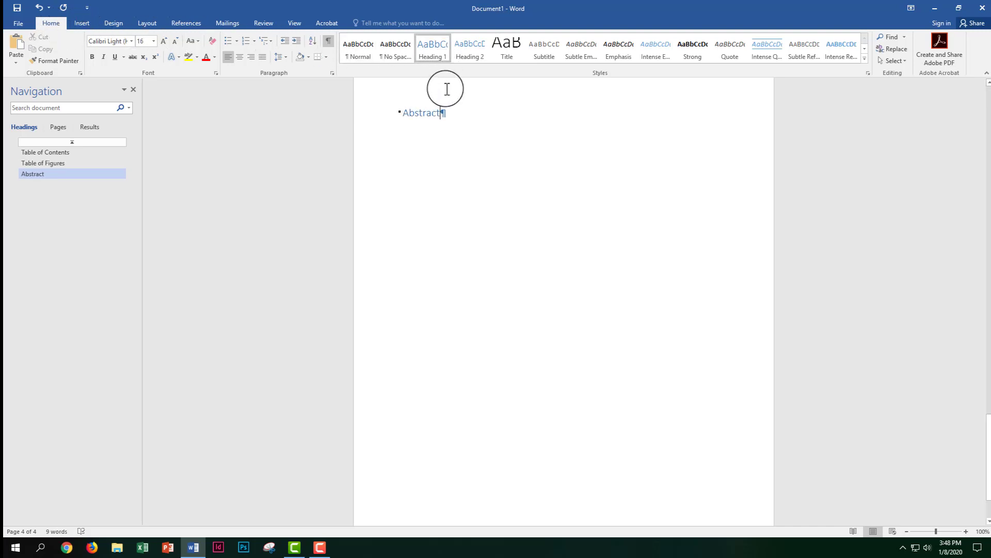
- Insert a Next Page section break on a new line below the Abstract heading
{"action": "key", "text": "Return"}
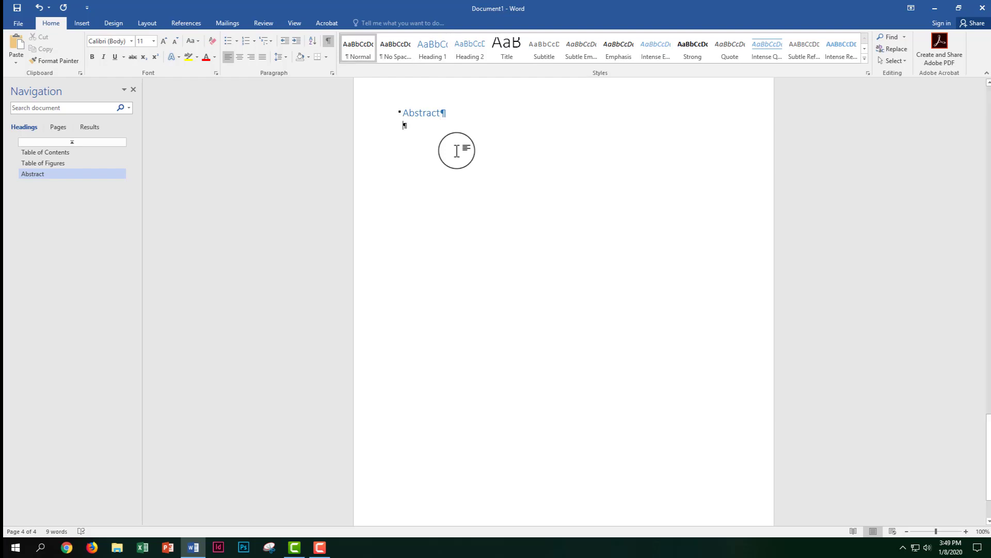
{"action": "left_click", "coordinate": [147, 23]}
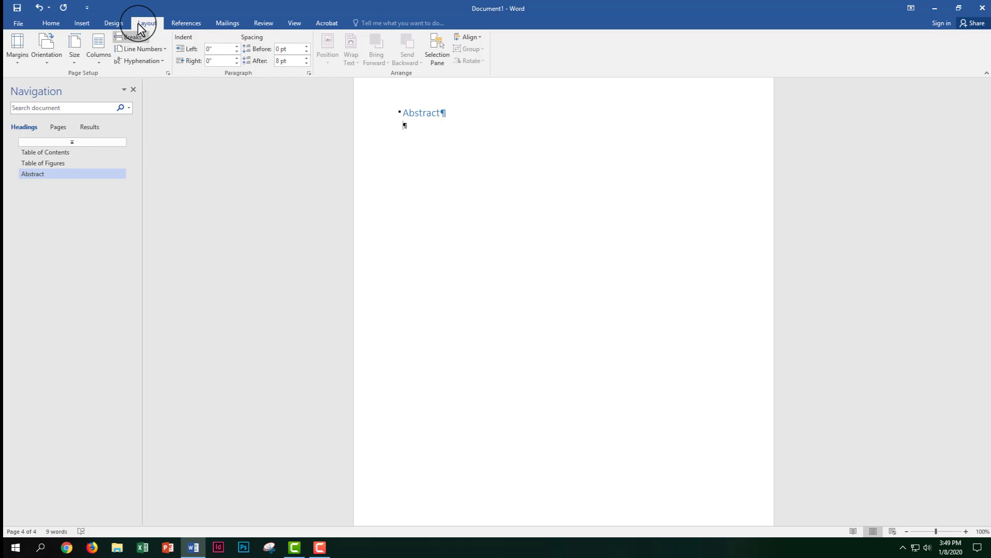
{"action": "left_click", "coordinate": [140, 40]}
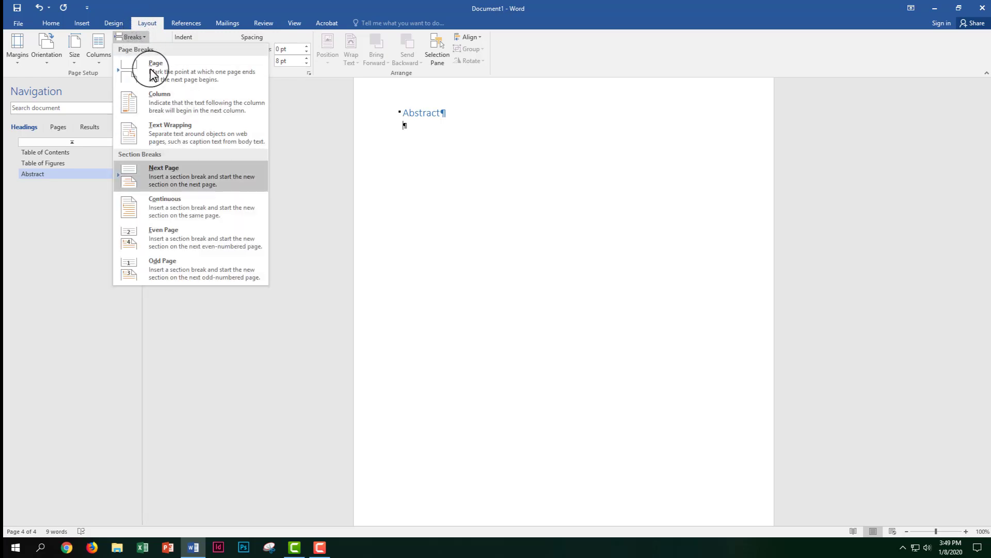
{"action": "left_click", "coordinate": [187, 177]}
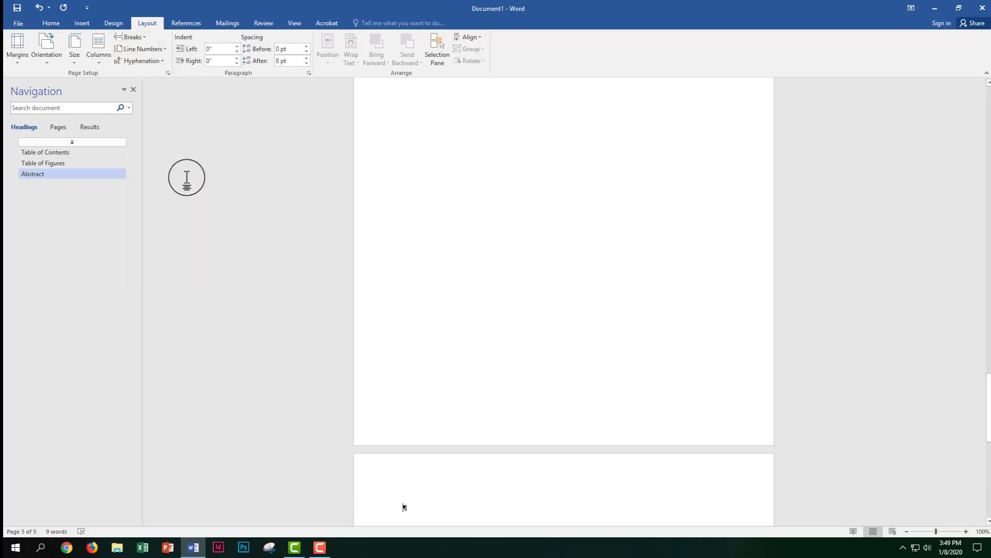
- Add the title "Introduction" on the fifth page and apply the Heading 1 style to it
{"action": "scroll", "coordinate": [439, 336], "scroll_direction": "down", "scroll_amount": 5}
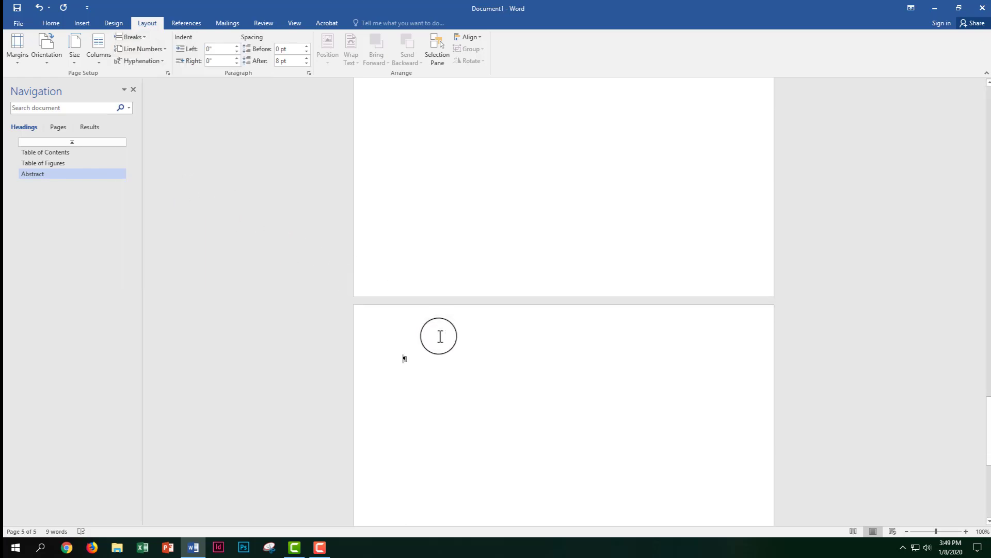
{"action": "scroll", "coordinate": [438, 336], "scroll_direction": "down", "scroll_amount": 2}
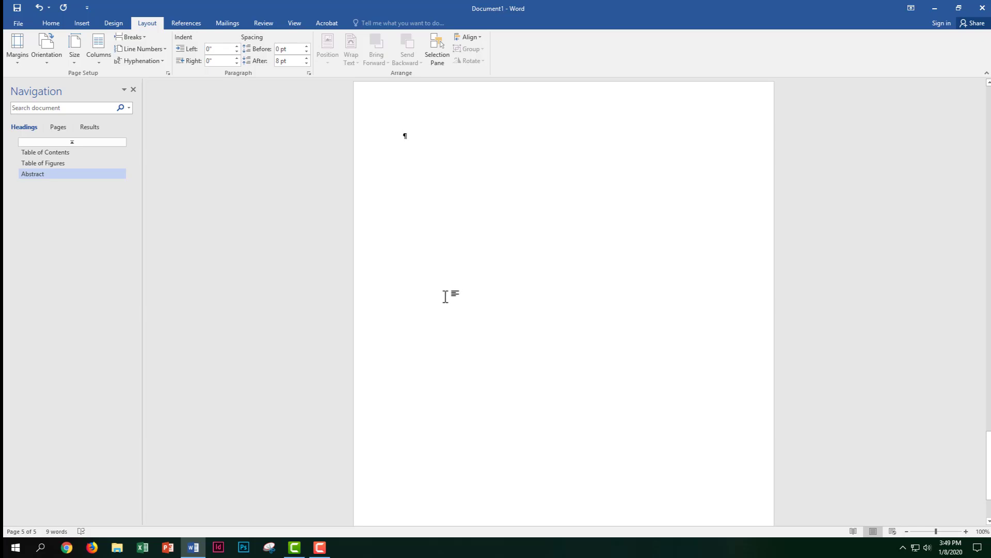
{"action": "type", "text": "Introd"}
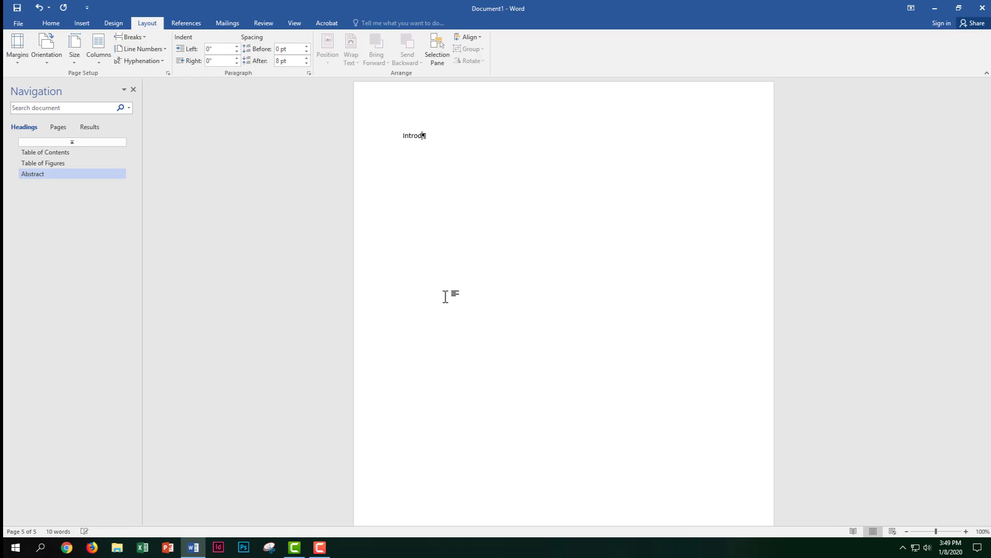
{"action": "type", "text": "uction"}
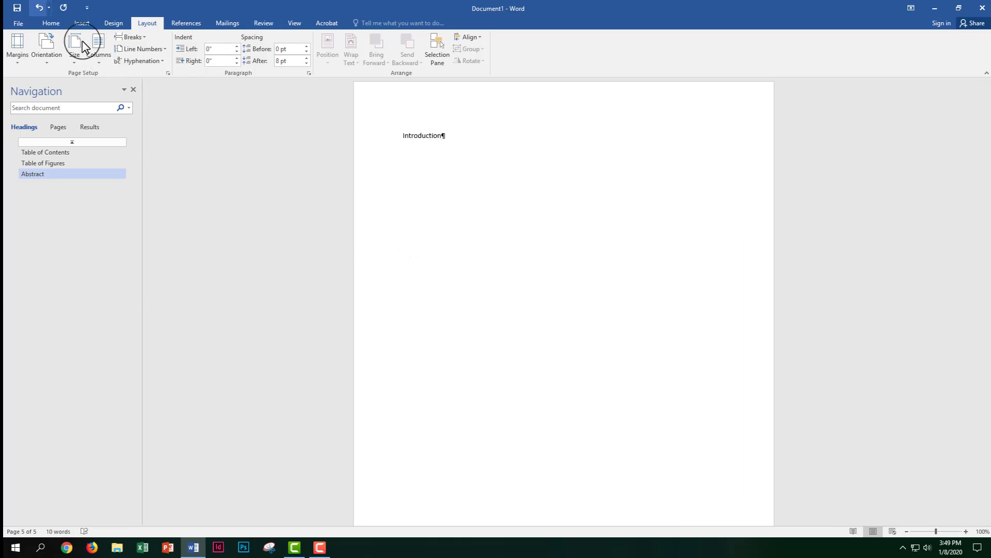
{"action": "left_click", "coordinate": [51, 24]}
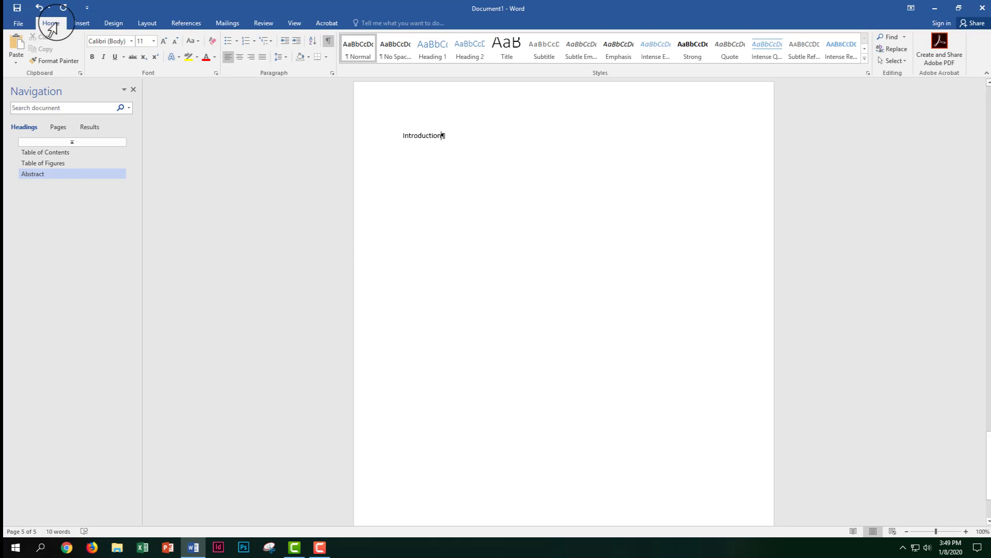
{"action": "left_click", "coordinate": [427, 52]}
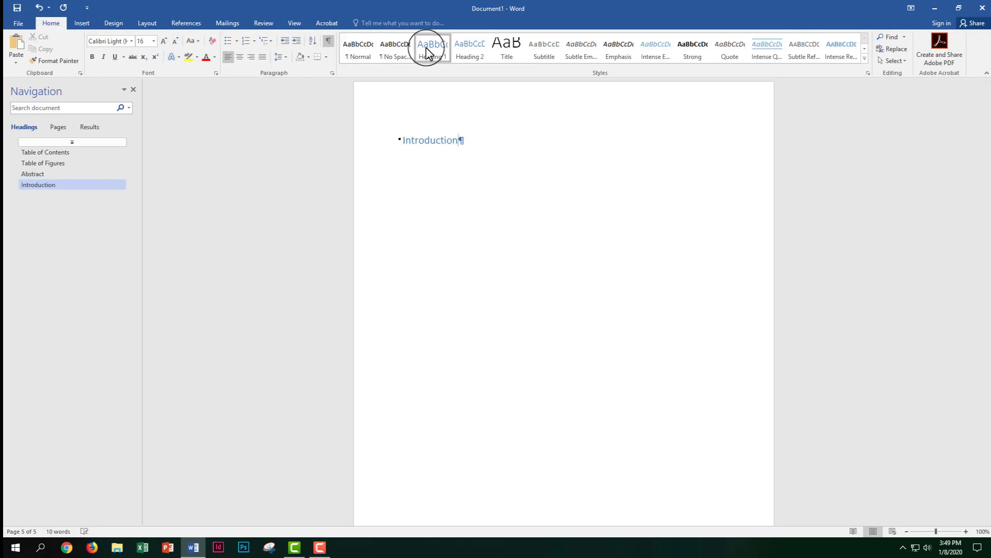
- Insert a page break on a new line below the Introduction heading
{"action": "key", "text": "Return"}
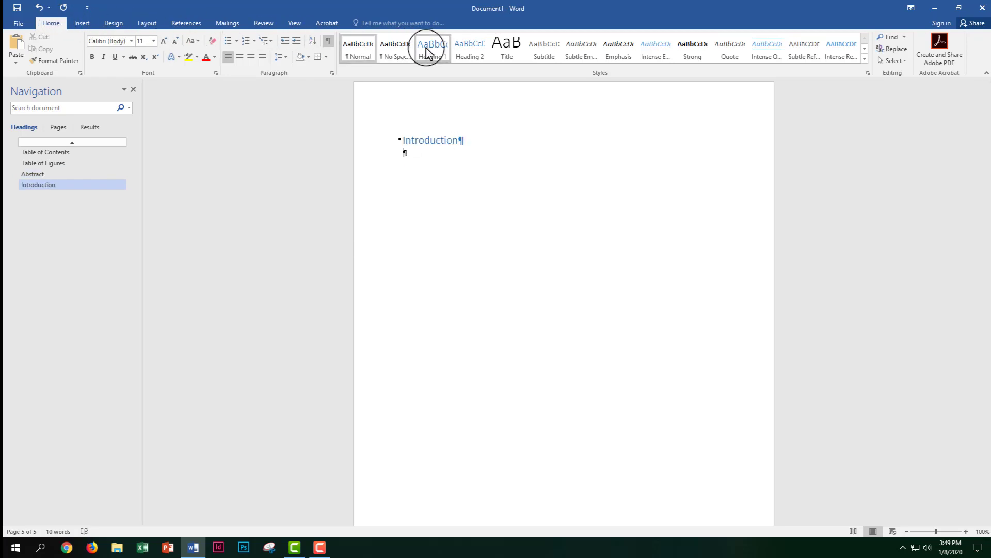
{"action": "left_click", "coordinate": [147, 23]}
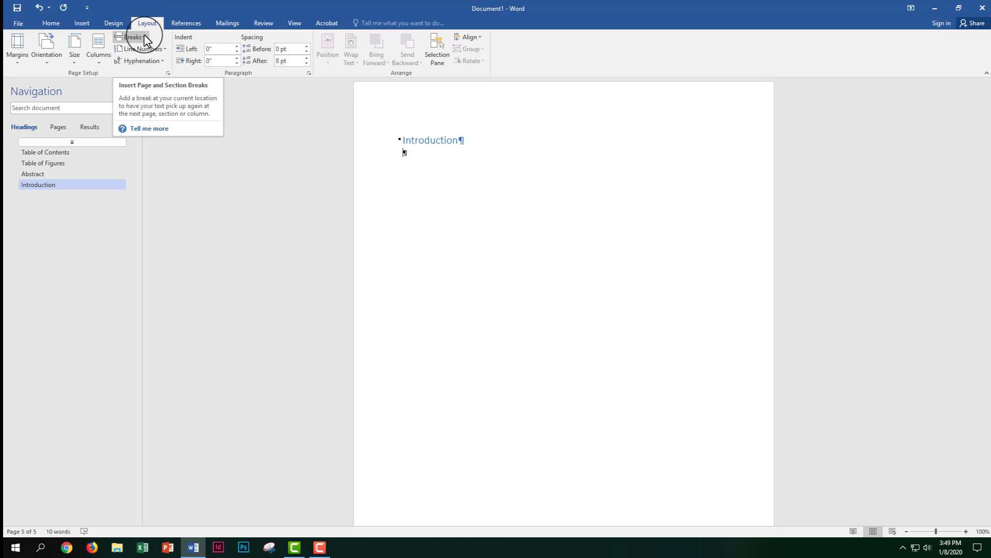
{"action": "left_click", "coordinate": [142, 38]}
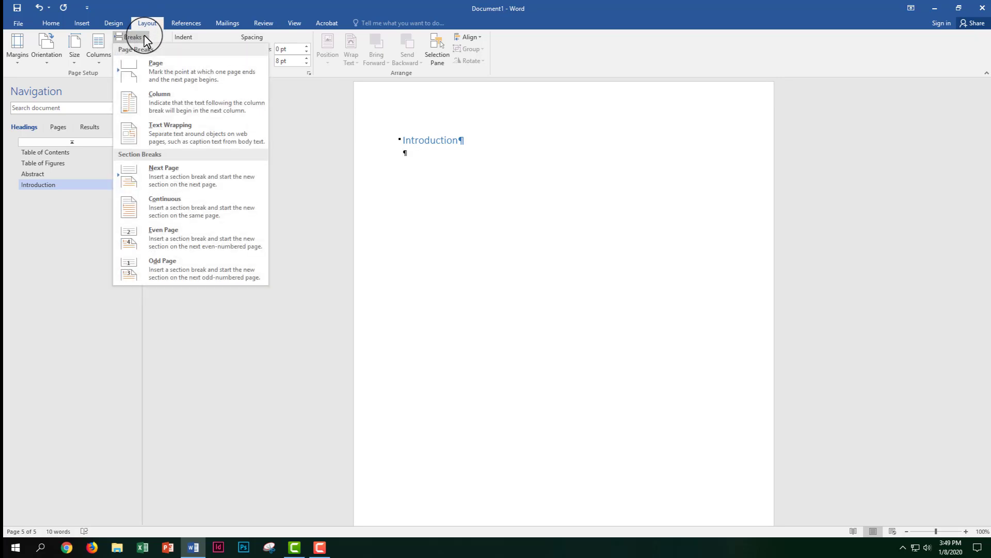
{"action": "left_click", "coordinate": [154, 64]}
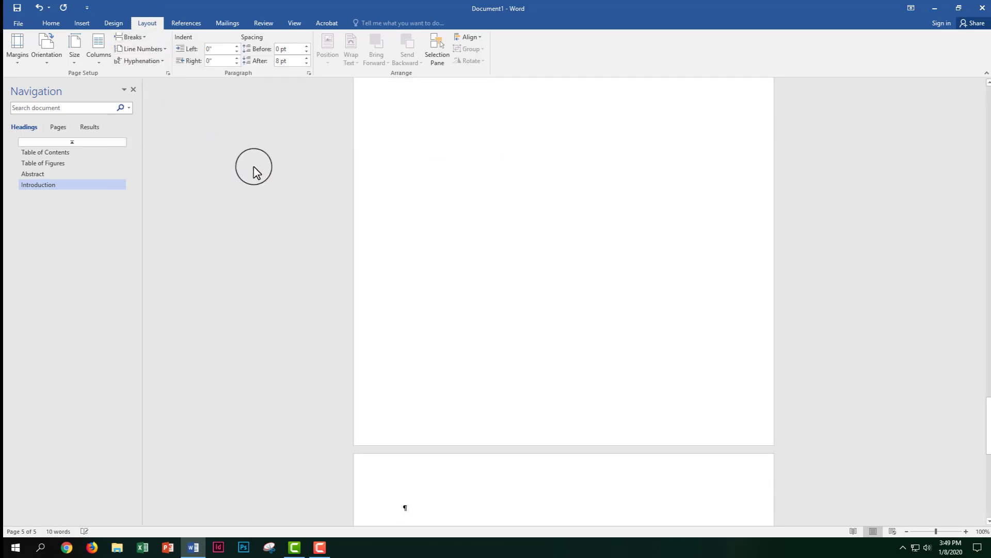
- Add the title "Methods" on the sixth page and apply the Heading 1 style to it
{"action": "scroll", "coordinate": [404, 331], "scroll_direction": "down", "scroll_amount": 10}
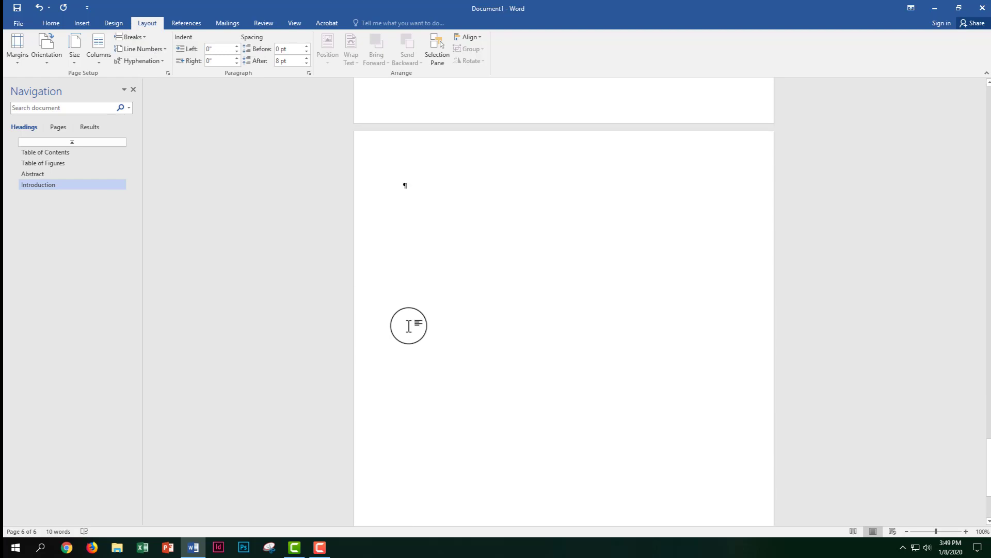
{"action": "scroll", "coordinate": [408, 326], "scroll_direction": "down", "scroll_amount": 2}
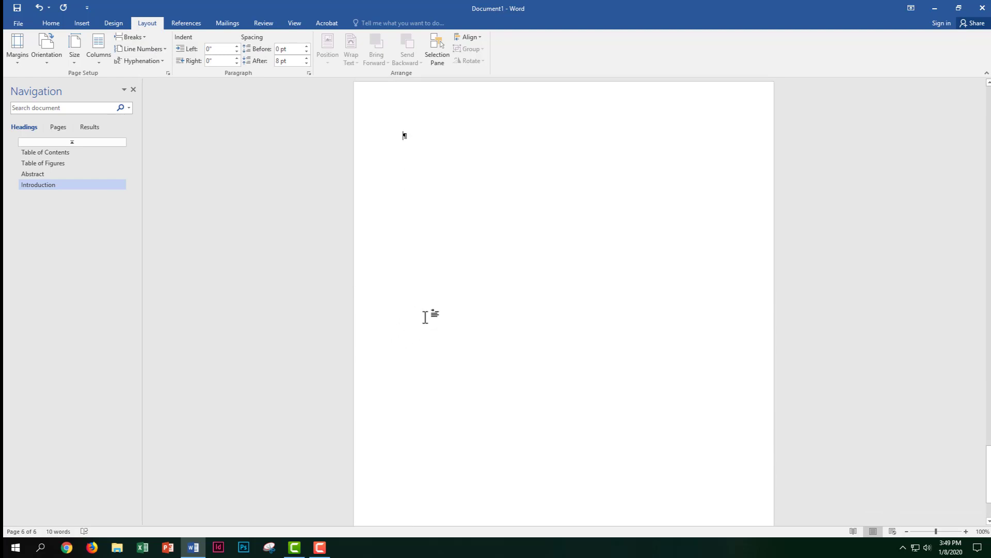
{"action": "type", "text": "Methods"}
{"action": "left_click", "coordinate": [50, 24]}
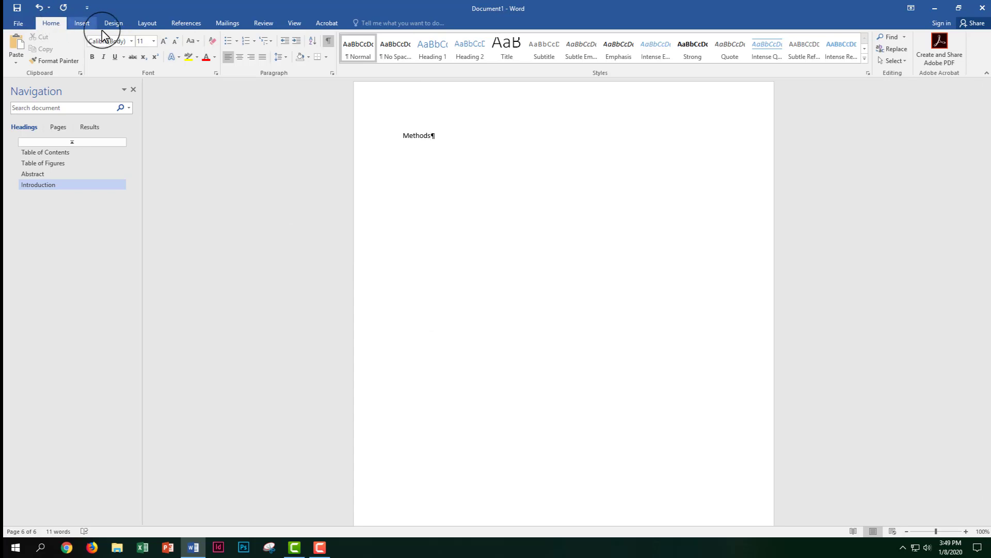
{"action": "left_click", "coordinate": [425, 57]}
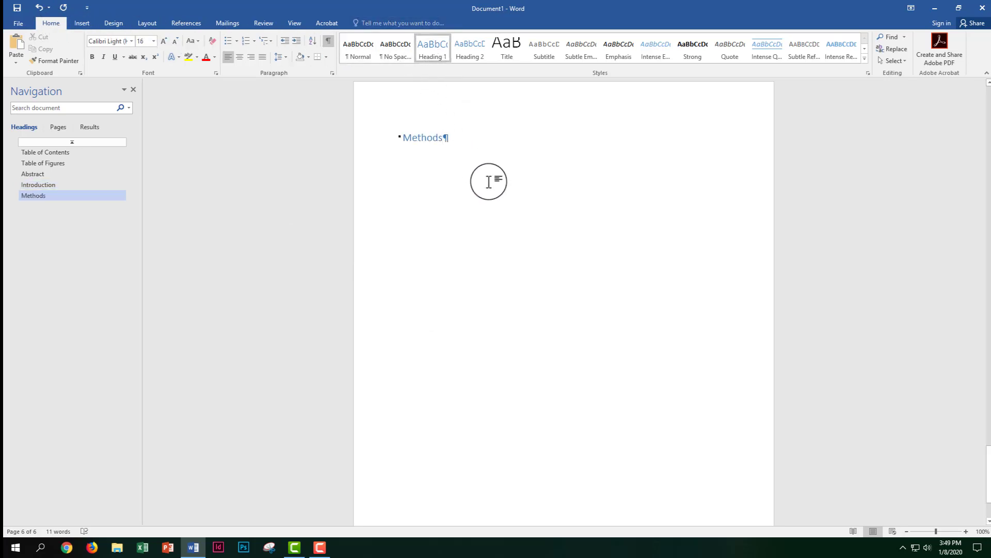
- Insert a page break on a new line below the Methods heading
{"action": "key", "text": "Return"}
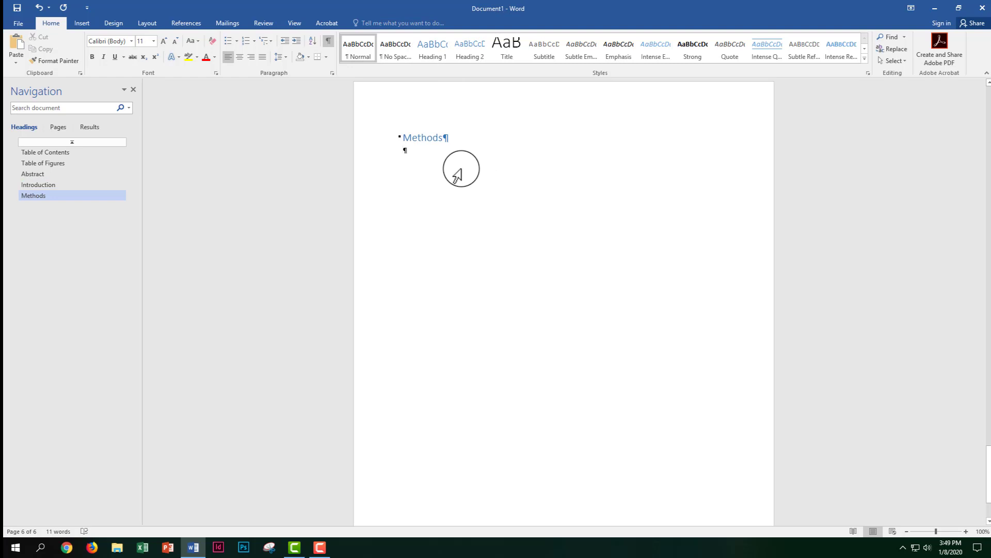
{"action": "left_click", "coordinate": [147, 23]}
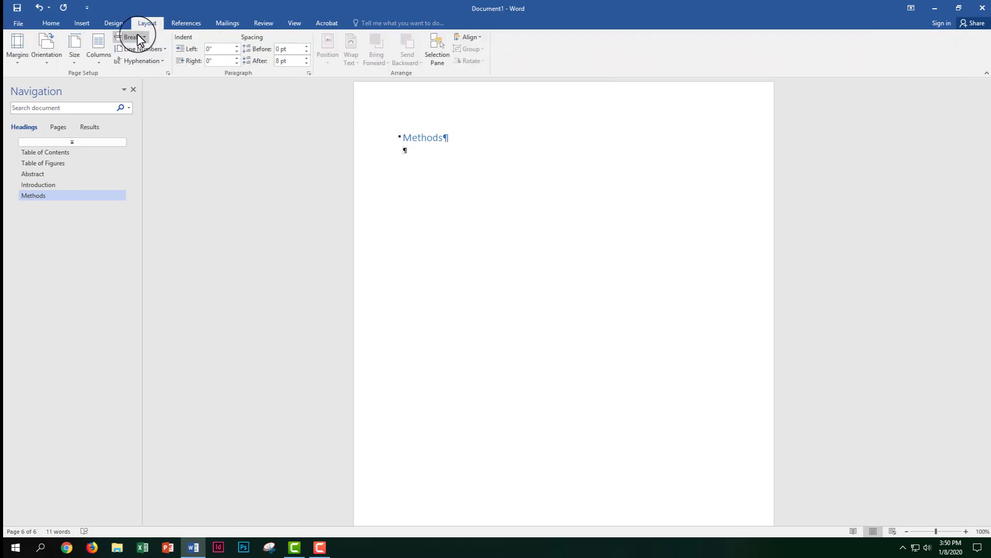
{"action": "left_click", "coordinate": [132, 37]}
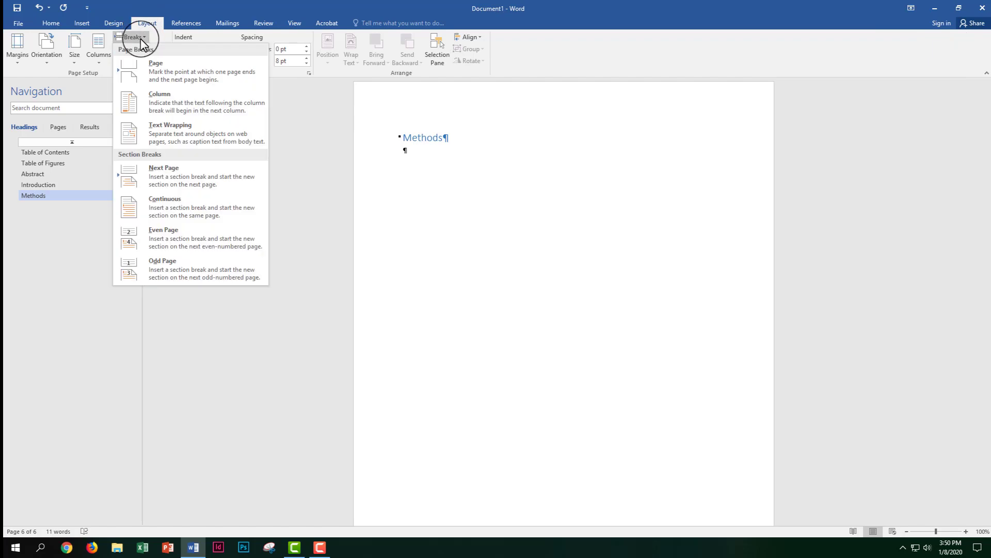
{"action": "left_click", "coordinate": [167, 81]}
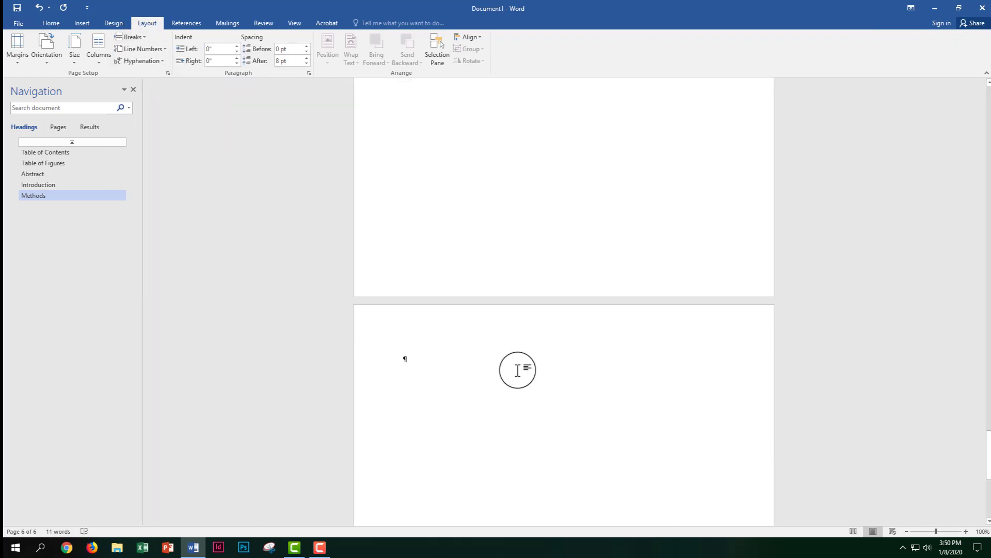
- Add the title "Results and Discussion" on the seventh page and apply the Heading 1 style to it
{"action": "scroll", "coordinate": [517, 371], "scroll_direction": "down", "scroll_amount": 5}
{"action": "scroll", "coordinate": [517, 370], "scroll_direction": "down", "scroll_amount": 1}
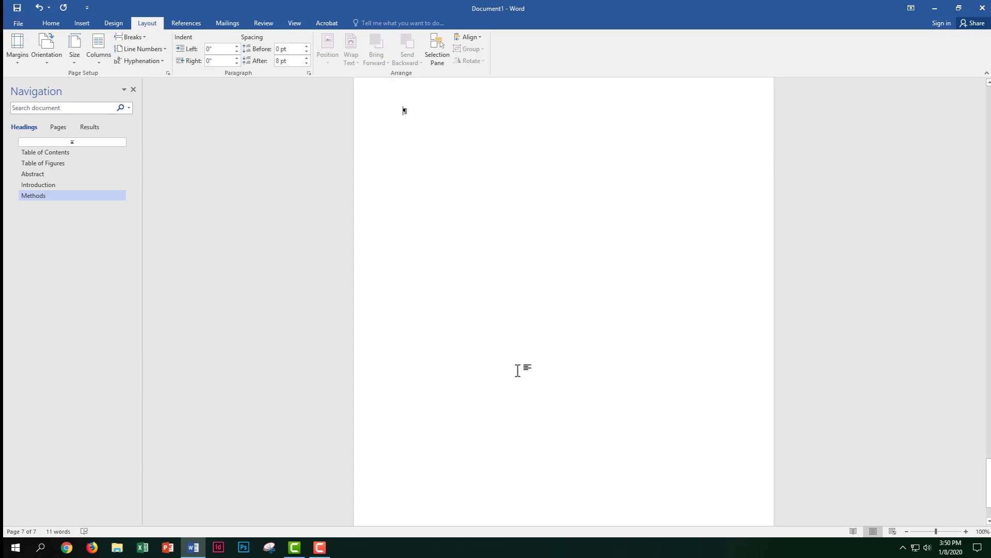
{"action": "type", "text": "Res"}
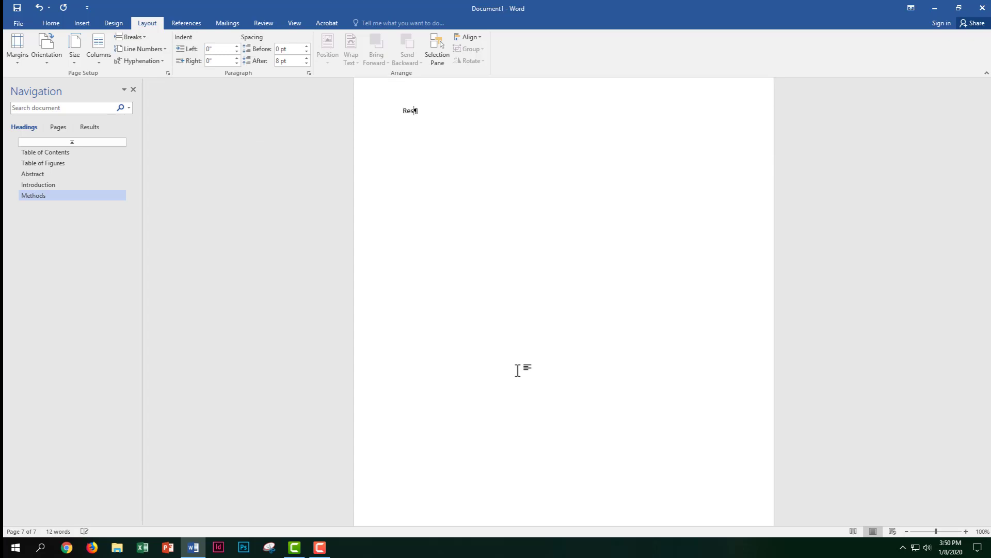
{"action": "type", "text": "ults and Discussion"}
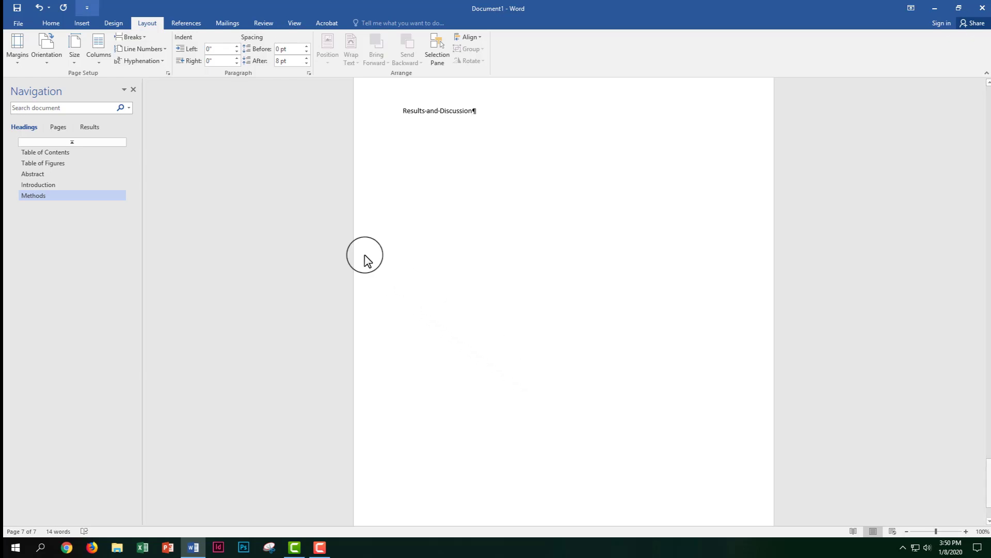
{"action": "left_click", "coordinate": [52, 24]}
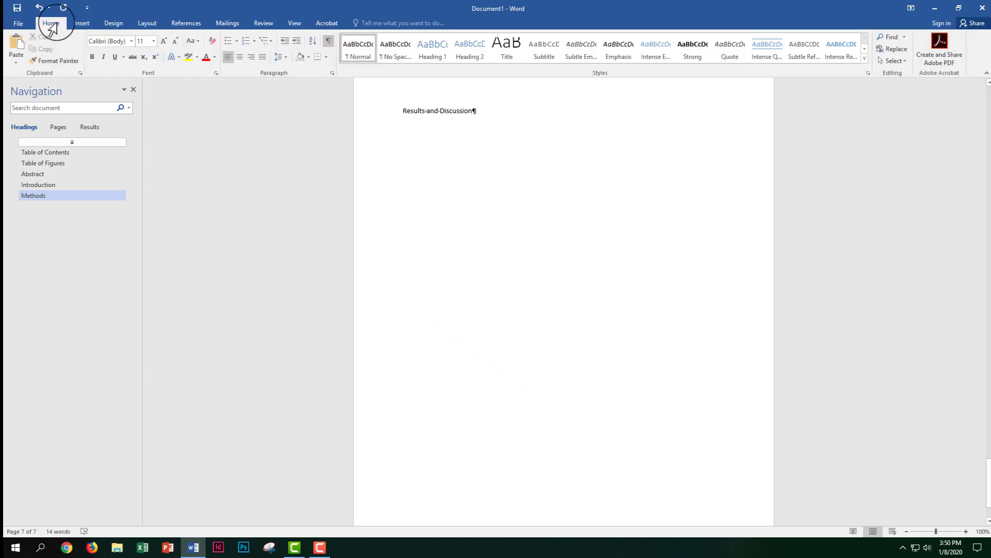
{"action": "left_click", "coordinate": [442, 59]}
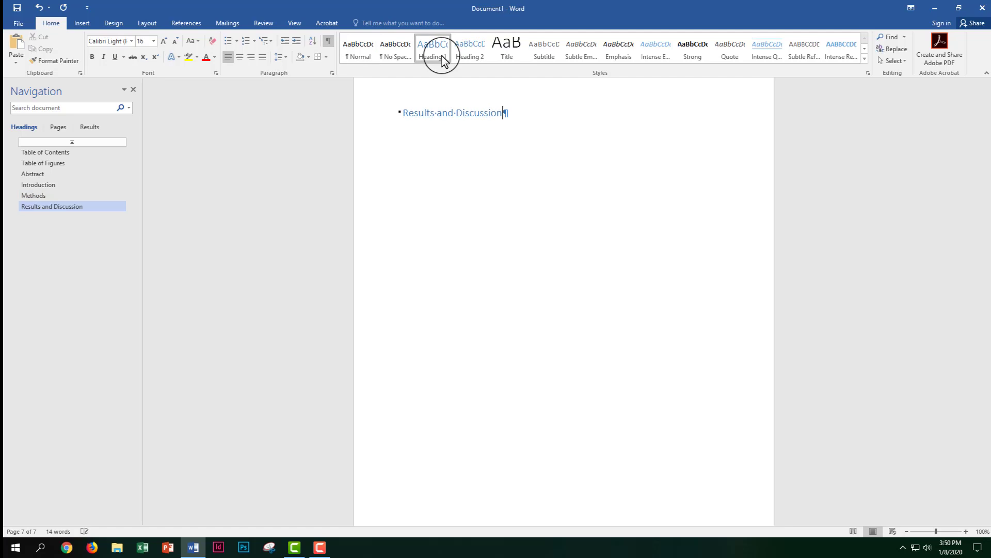
- Insert a page break on a new line below the Results and Discussion heading
{"action": "key", "text": "Return"}
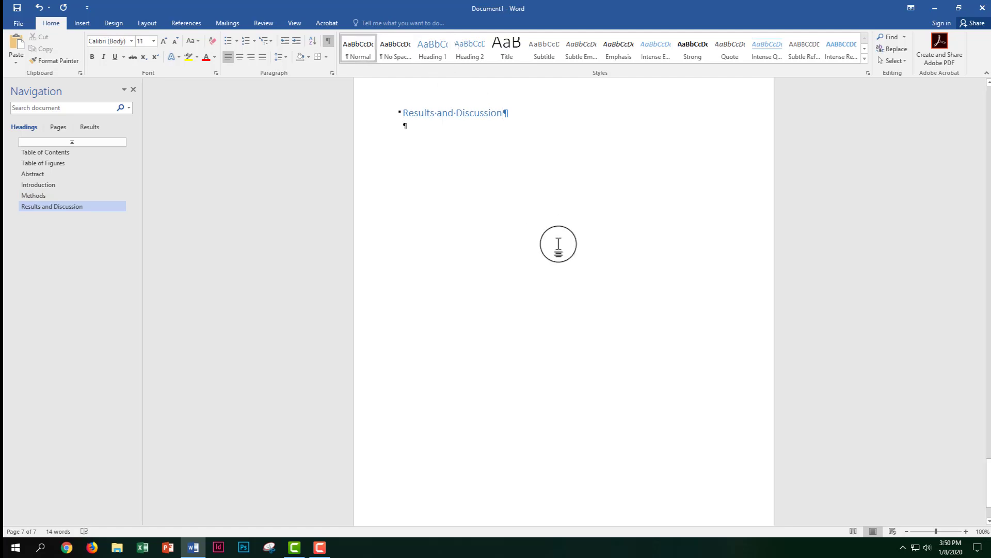
{"action": "left_click", "coordinate": [152, 24]}
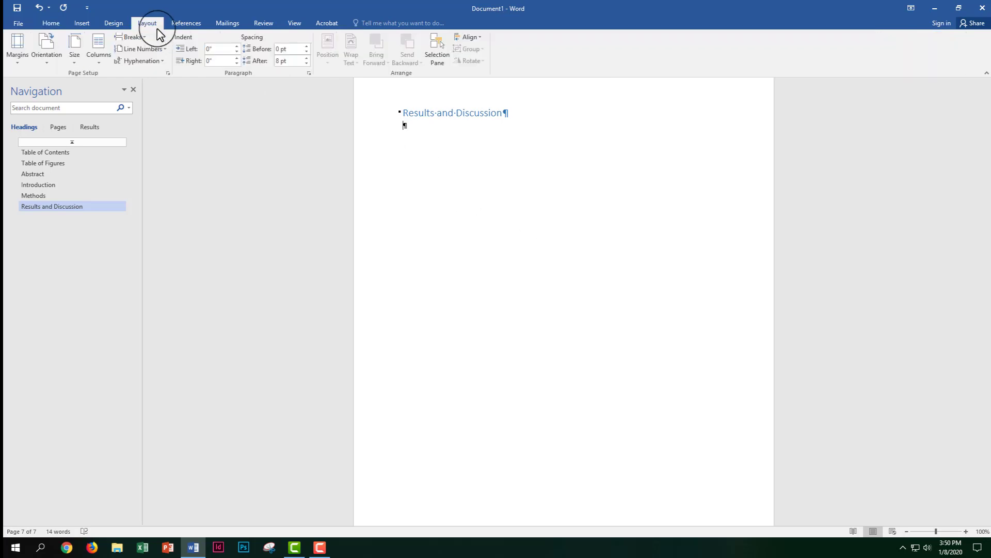
{"action": "left_click", "coordinate": [137, 39]}
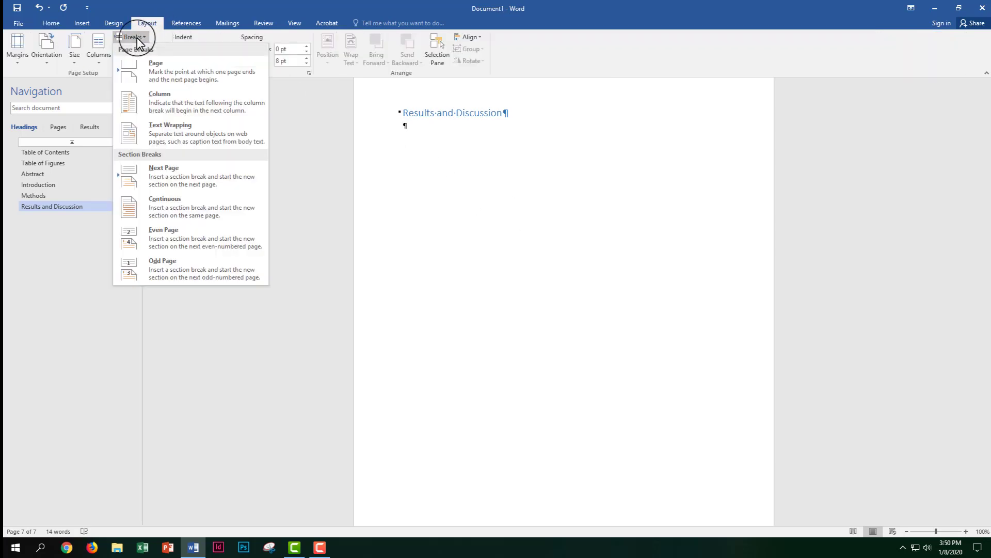
{"action": "left_click", "coordinate": [167, 76]}
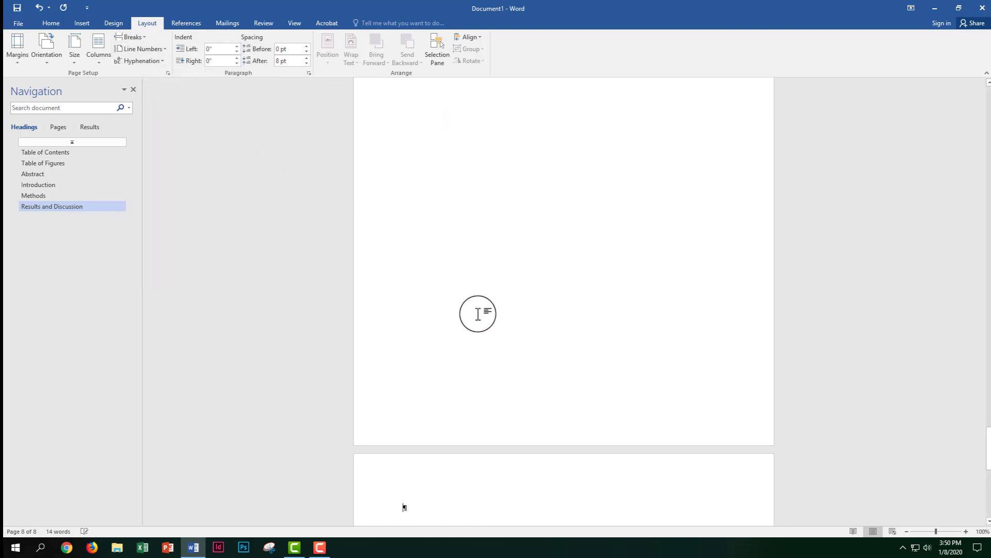
- Add the title "Conclusions and Recommendations" on the eighth page and apply the Heading 1 style to it
{"action": "scroll", "coordinate": [500, 330], "scroll_direction": "down", "scroll_amount": 10}
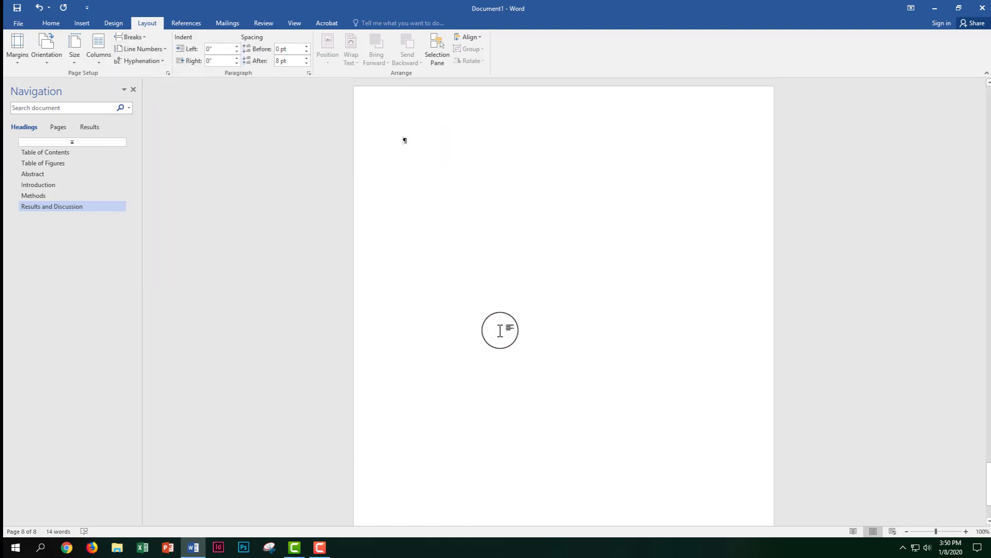
{"action": "scroll", "coordinate": [500, 329], "scroll_direction": "down", "scroll_amount": 1}
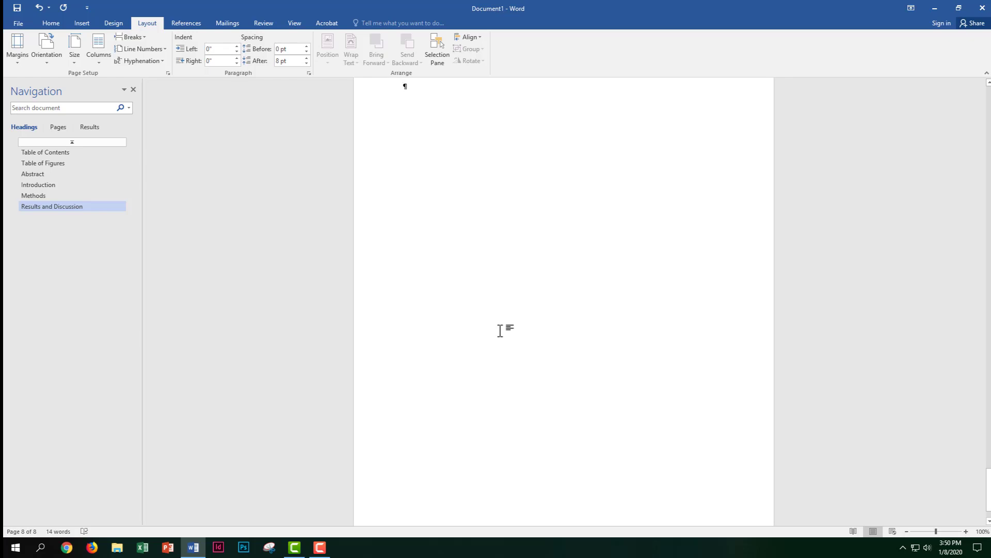
{"action": "type", "text": "Conclusio"}
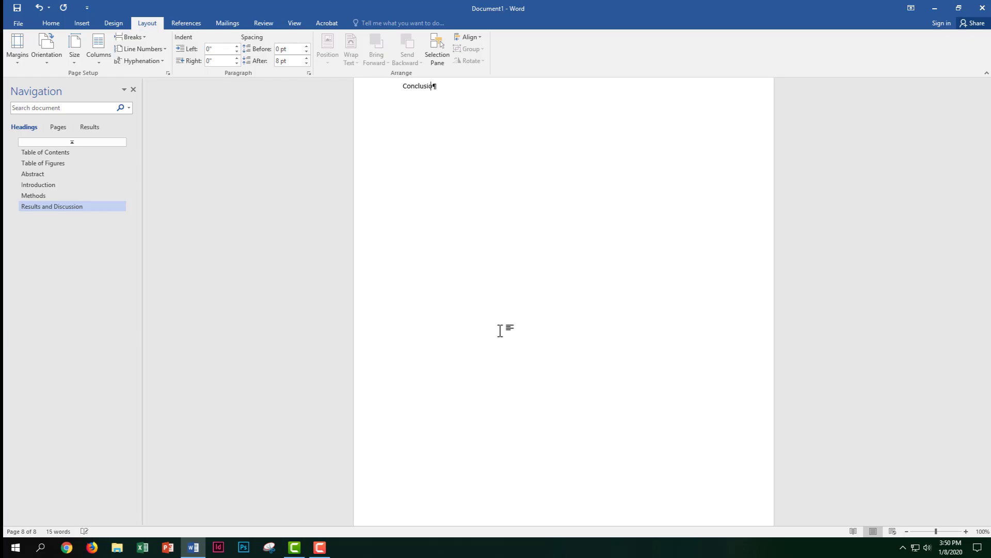
{"action": "type", "text": "ns and Reco"}
{"action": "type", "text": "mmendations"}
{"action": "left_click", "coordinate": [471, 153]}
{"action": "scroll", "coordinate": [473, 154], "scroll_direction": "up", "scroll_amount": 1}
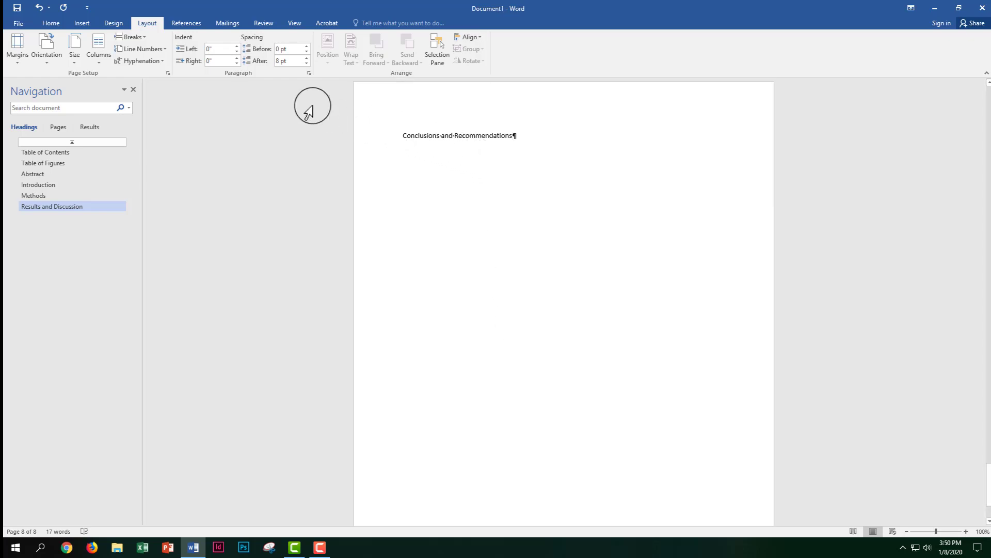
{"action": "left_click", "coordinate": [47, 24]}
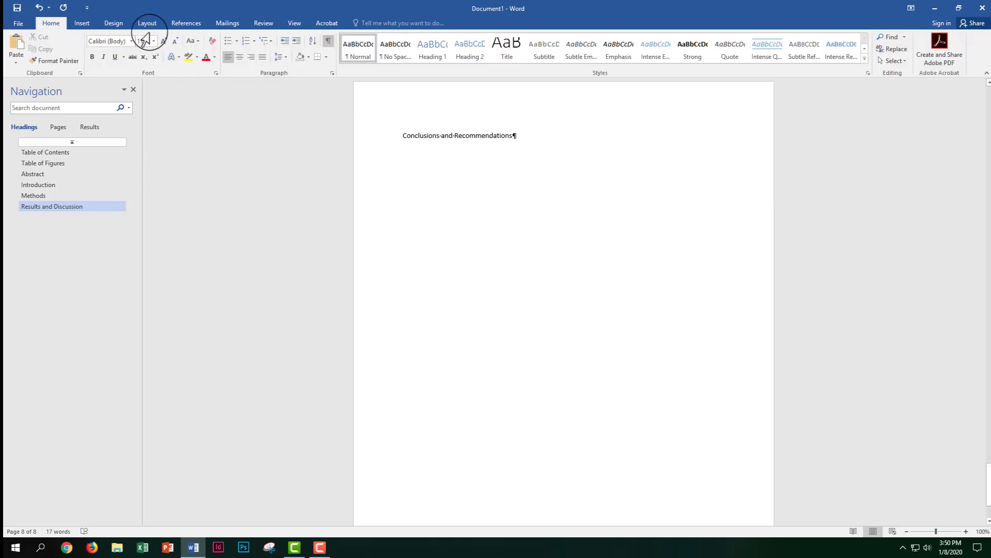
{"action": "left_click", "coordinate": [431, 55]}
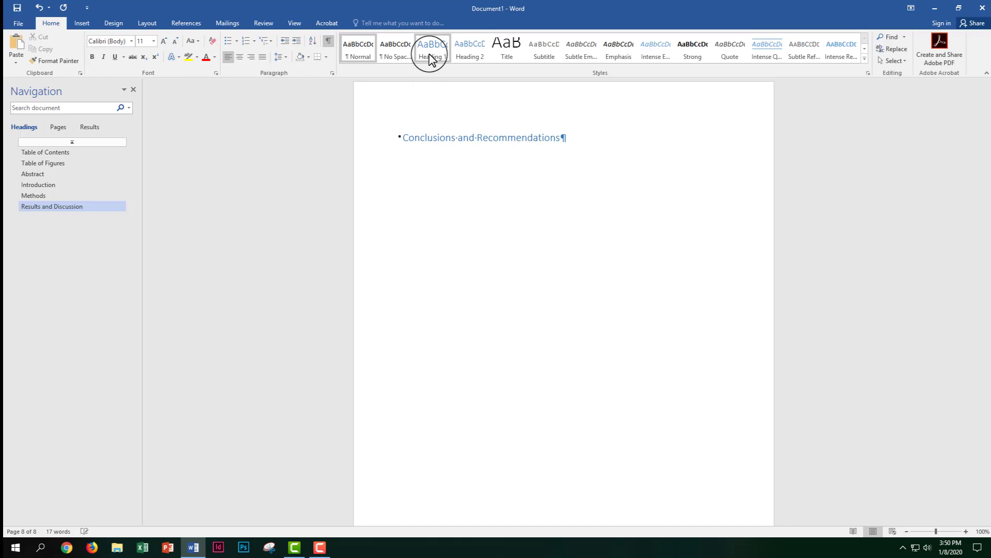
- Insert a page break on a new line below the Conclusions and Recommendations heading
{"action": "key", "text": "Return"}
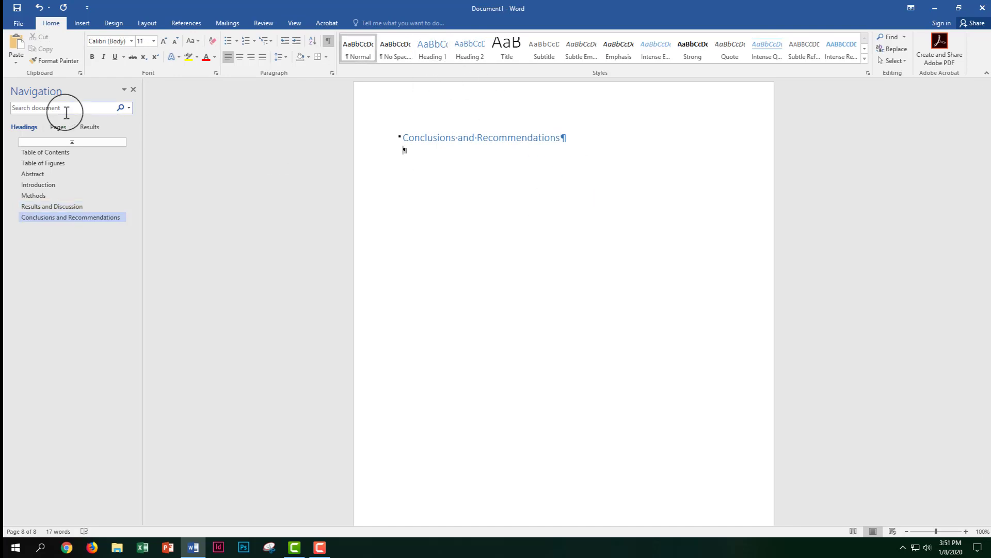
{"action": "left_click", "coordinate": [149, 25]}
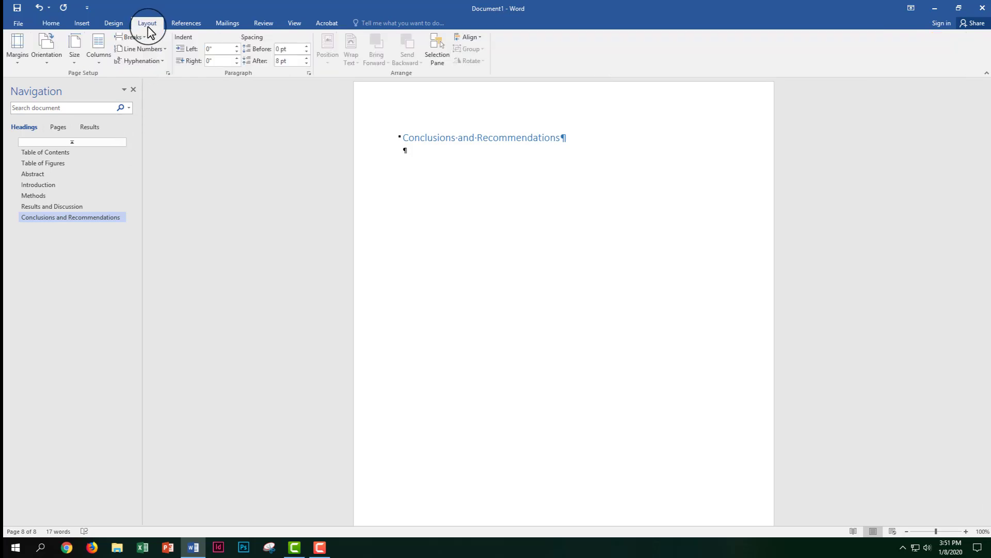
{"action": "left_click", "coordinate": [137, 36]}
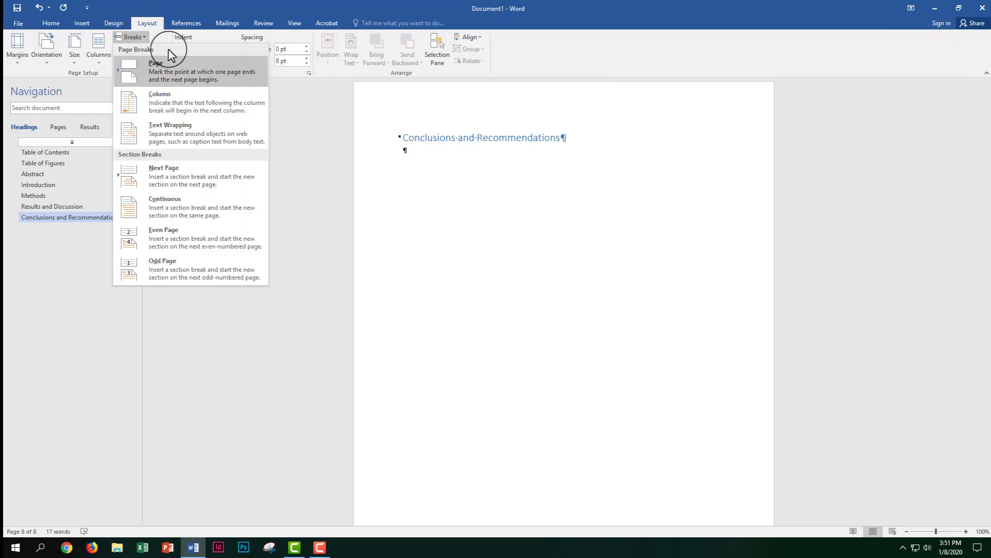
{"action": "left_click", "coordinate": [206, 66]}
{"action": "key", "text": "ctrl+Return"}
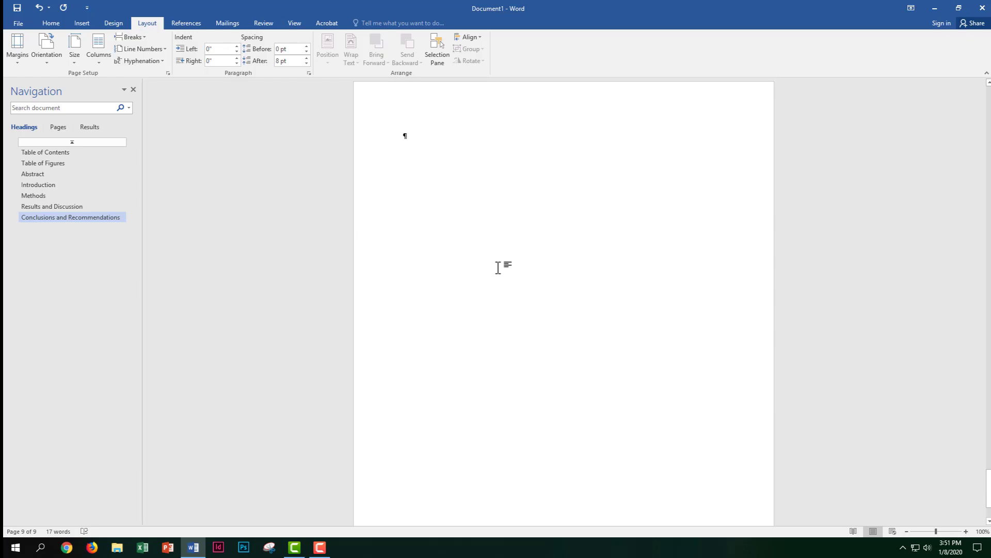
- Add the title "Bibliography" on the ninth page in the Heading 1 style, with an empty line below it
{"action": "type", "text": "Bibliography"}
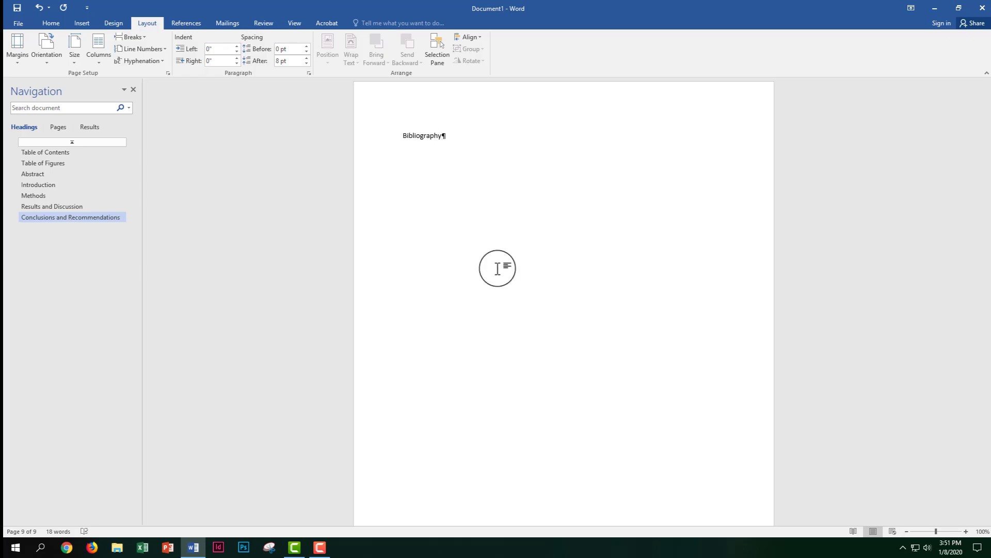
{"action": "left_click", "coordinate": [53, 24]}
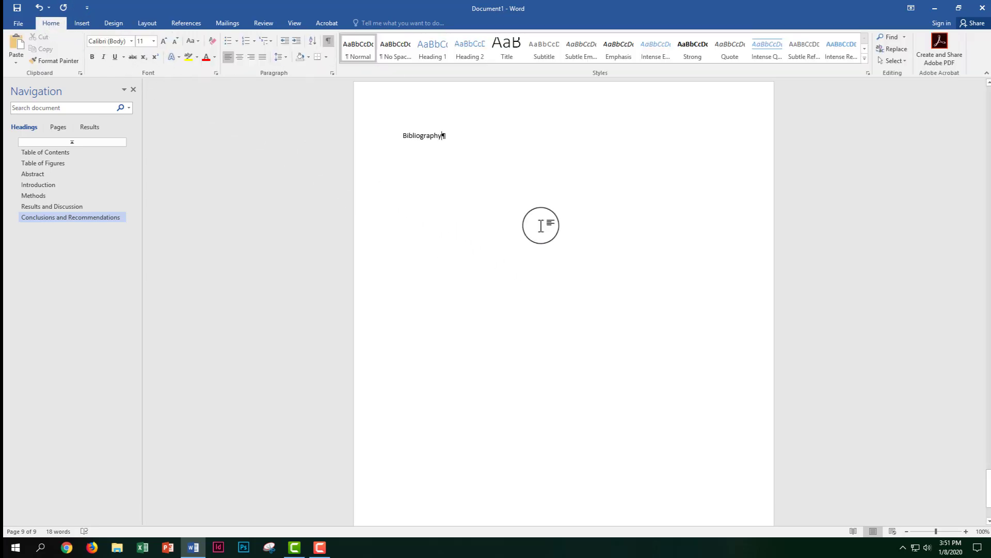
{"action": "left_click", "coordinate": [431, 50]}
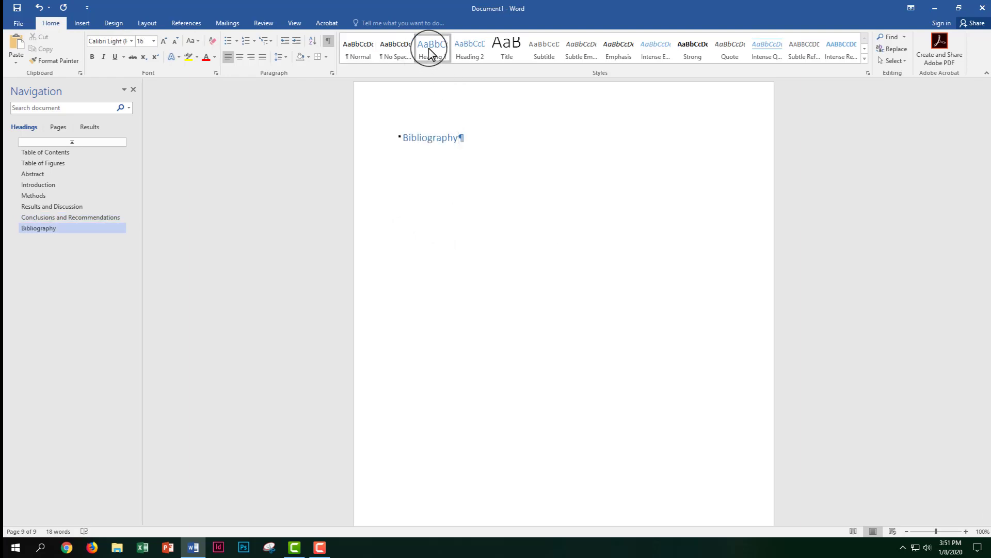
{"action": "key", "text": "Return"}
{"action": "left_click", "coordinate": [479, 156]}
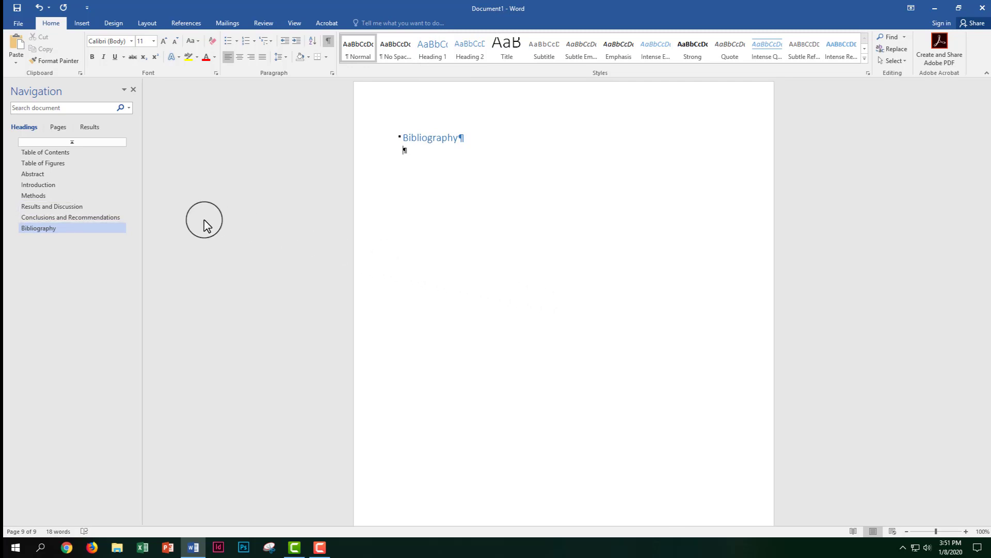
- Enter "Report Title" followed by two tabs in the header of the Introduction page
{"action": "left_click", "coordinate": [41, 186]}
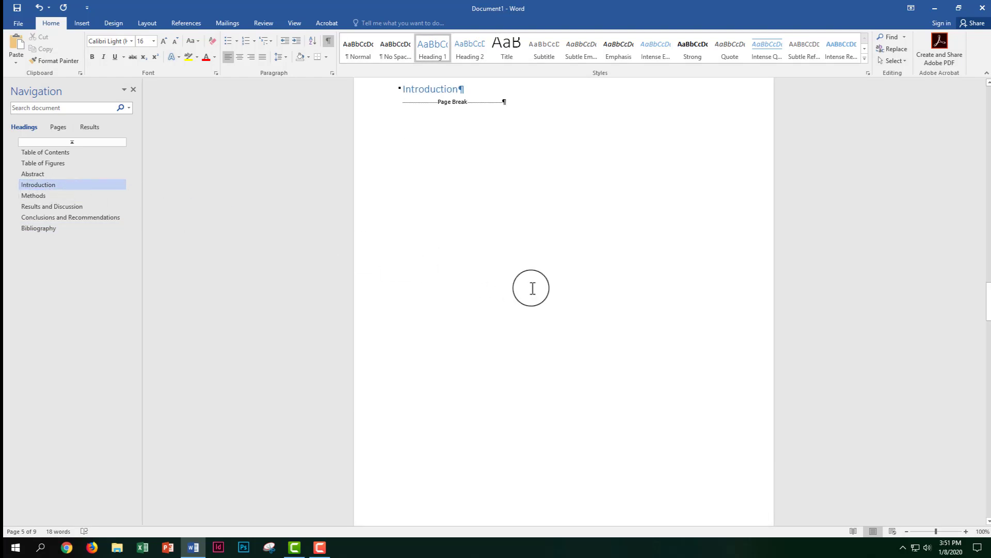
{"action": "scroll", "coordinate": [533, 288], "scroll_direction": "up", "scroll_amount": 2}
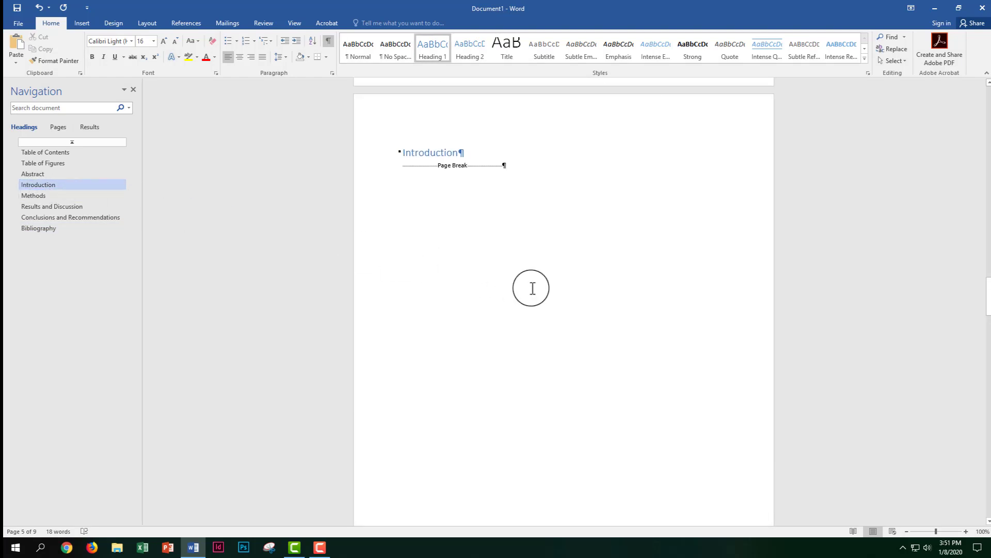
{"action": "double_click", "coordinate": [464, 131]}
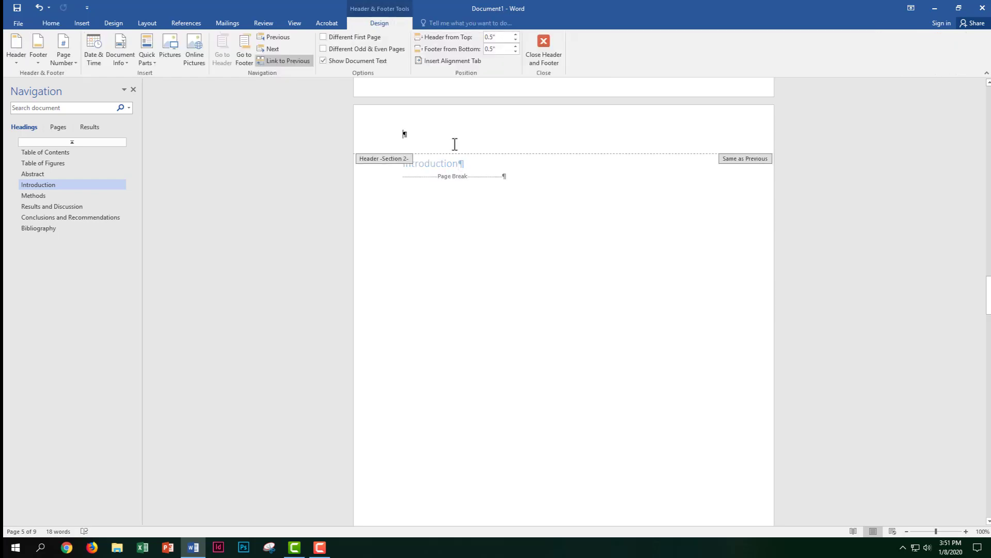
{"action": "type", "text": "Rep"}
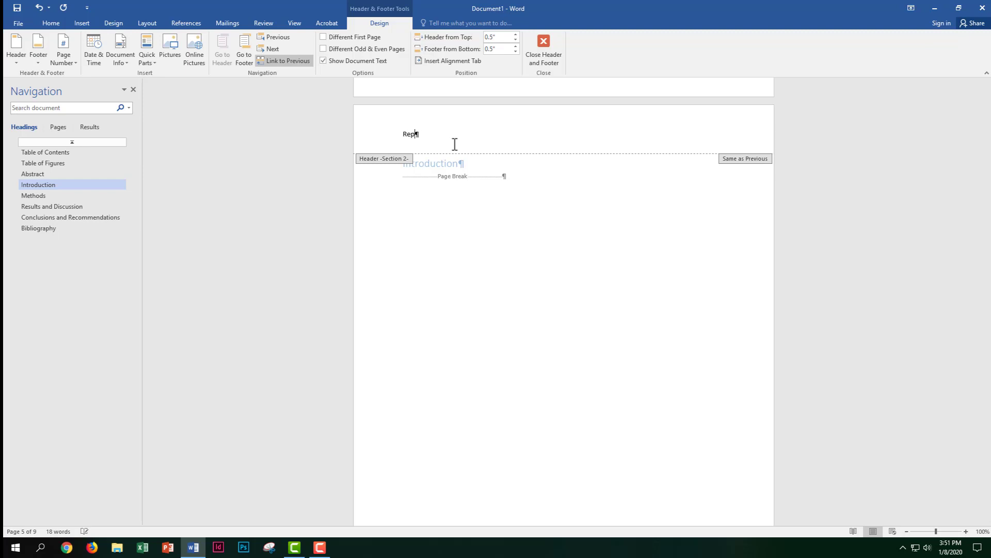
{"action": "type", "text": "ort Title"}
{"action": "key", "text": "Tab"}
{"action": "key", "text": "Tab"}
{"action": "left_click", "coordinate": [582, 233]}
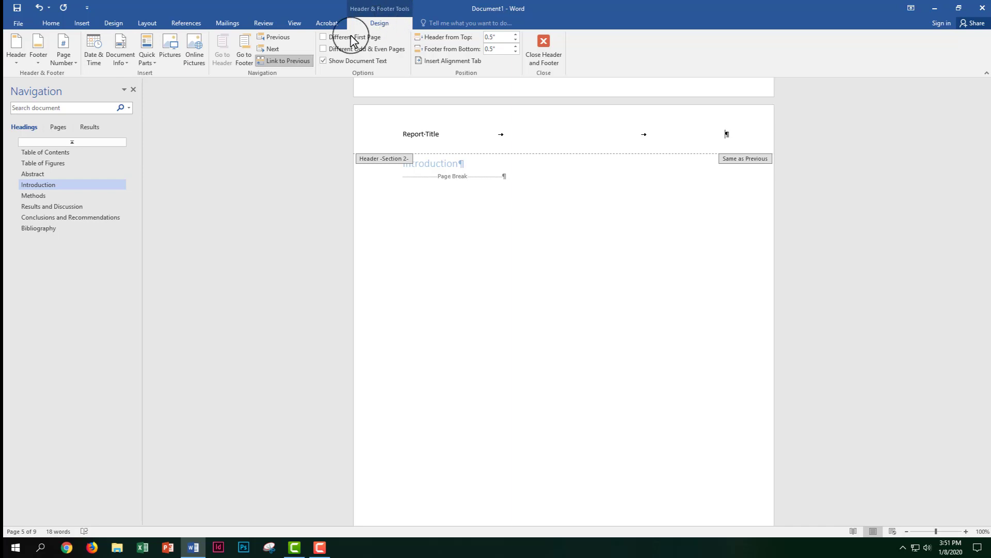
- Unlink the Section 2 header from the previous section and insert a plain page number at its right-hand tab stop
{"action": "left_click", "coordinate": [301, 62]}
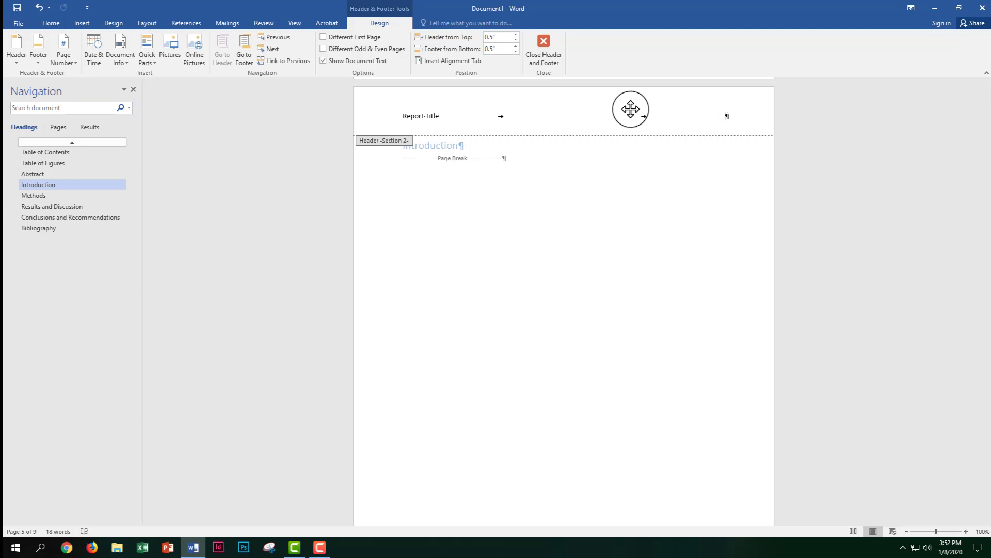
{"action": "left_click", "coordinate": [72, 62]}
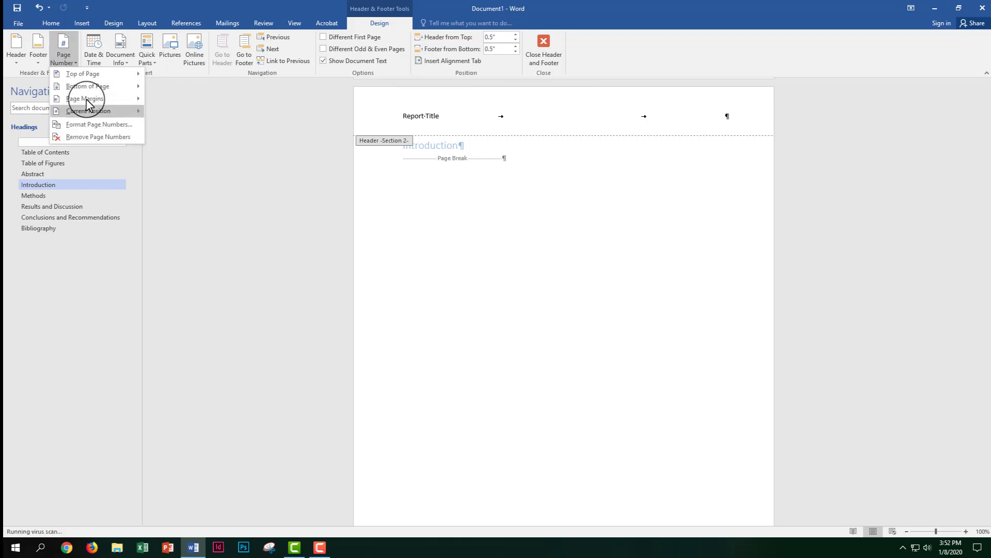
{"action": "mouse_move", "coordinate": [88, 103]}
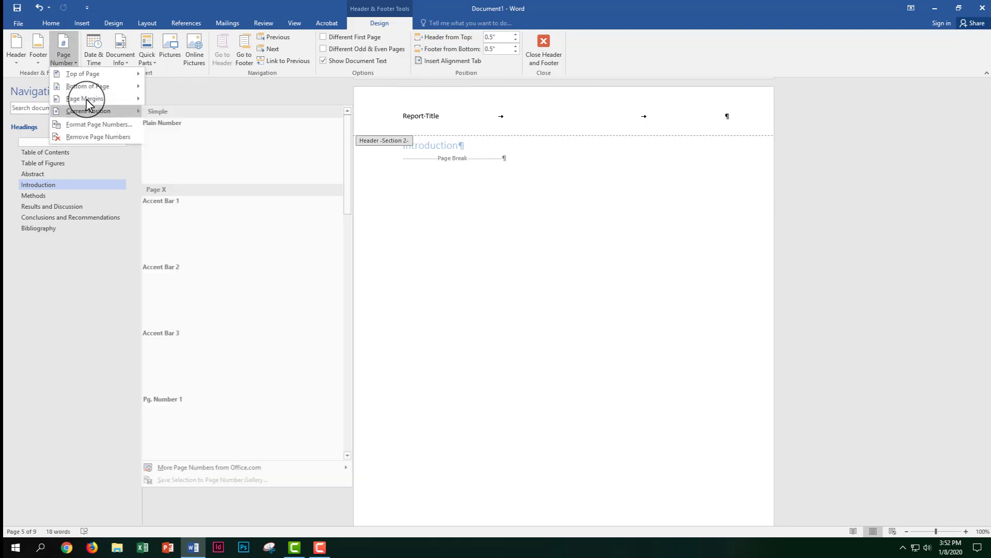
{"action": "left_click", "coordinate": [181, 142]}
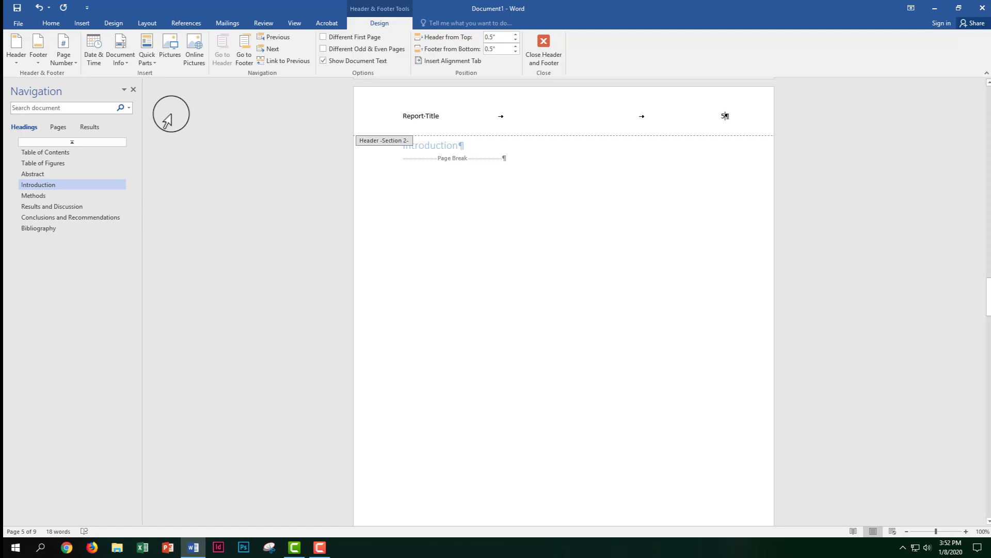
- Set the page numbering of Section 2 to start at 1
{"action": "left_click", "coordinate": [67, 58]}
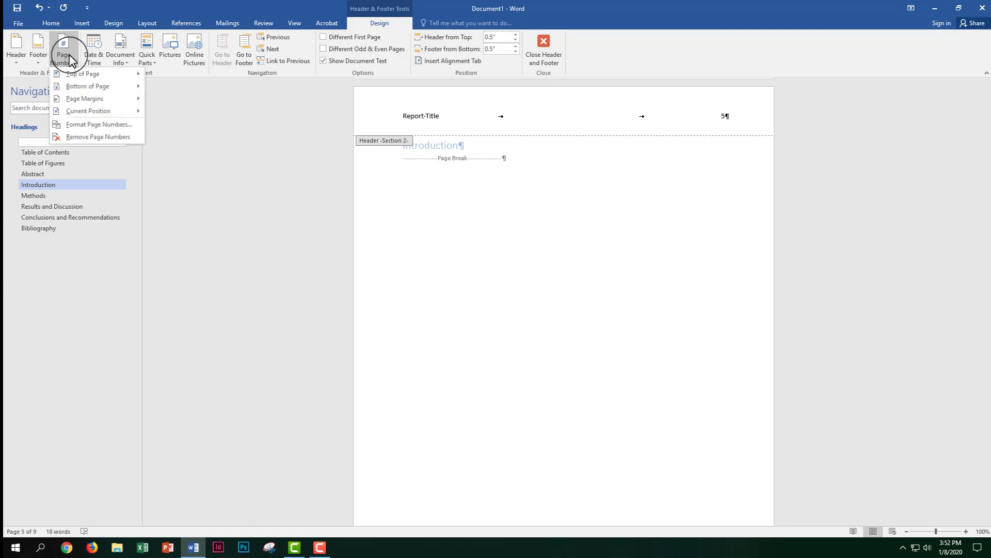
{"action": "left_click", "coordinate": [86, 125]}
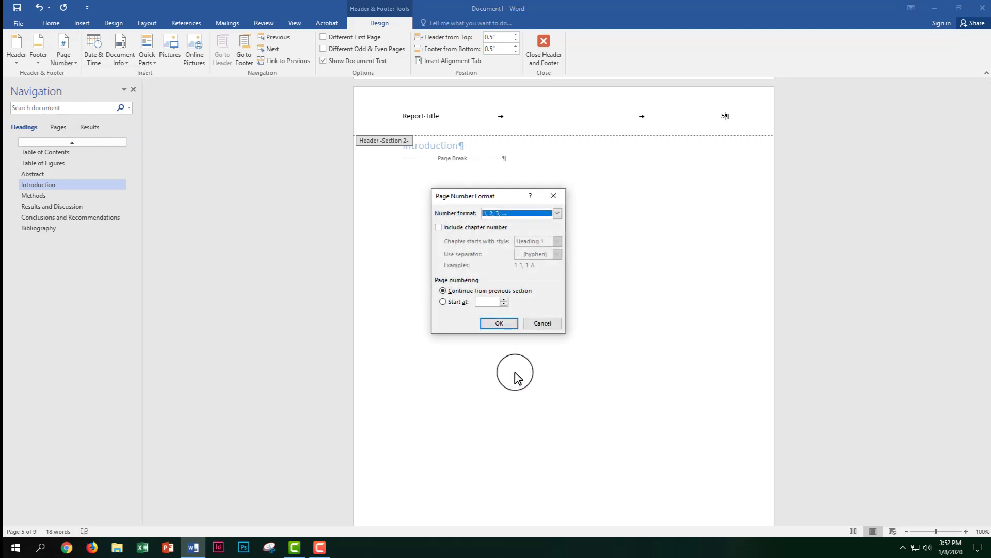
{"action": "left_click", "coordinate": [443, 302]}
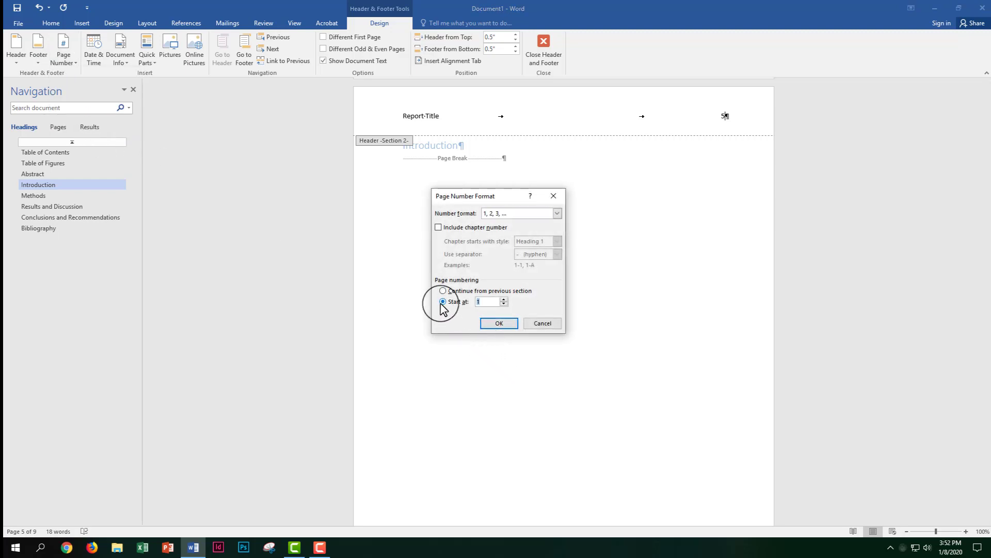
{"action": "left_click", "coordinate": [500, 324]}
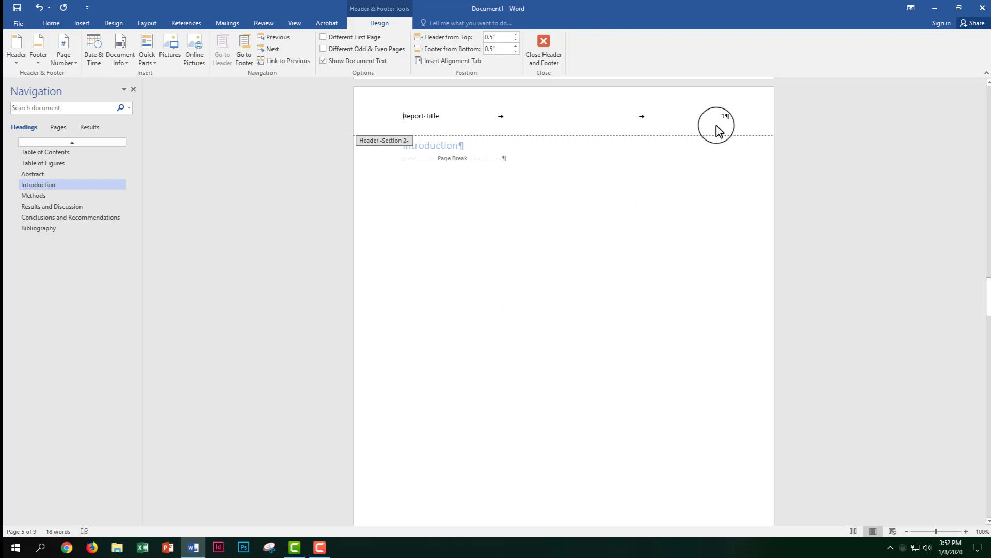
- Insert a plain page number at the end of the Section 1 header on the Table of Contents page
{"action": "left_click", "coordinate": [45, 152]}
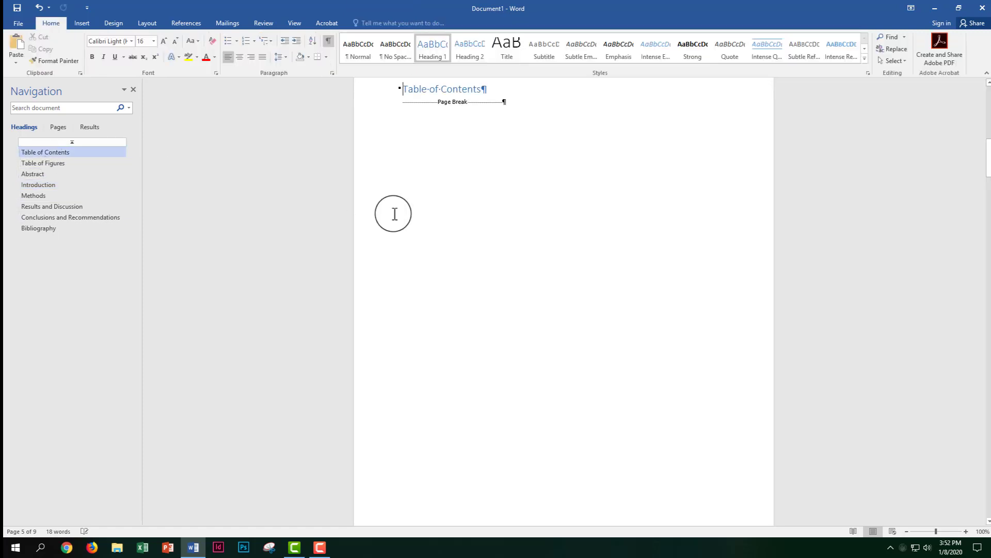
{"action": "scroll", "coordinate": [522, 233], "scroll_direction": "up", "scroll_amount": 1}
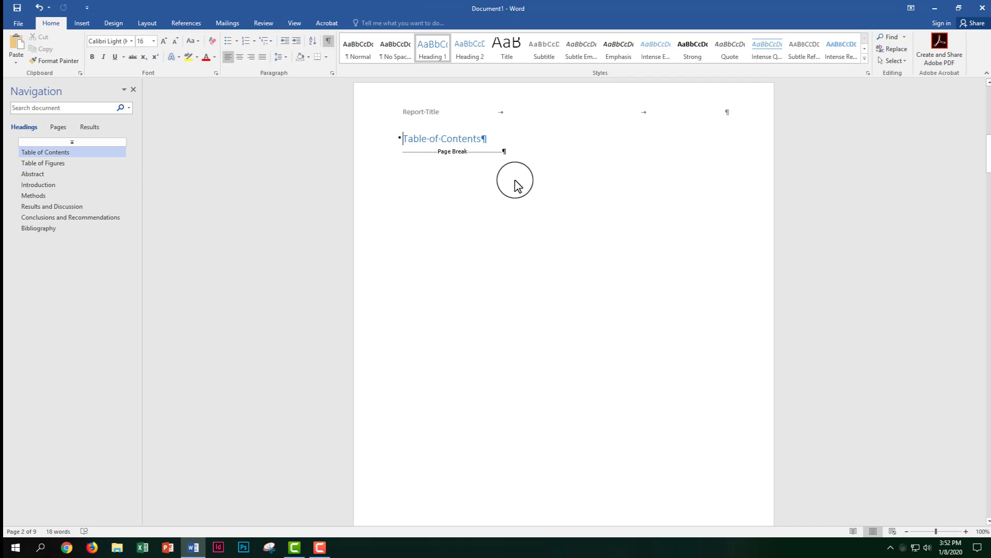
{"action": "double_click", "coordinate": [507, 110]}
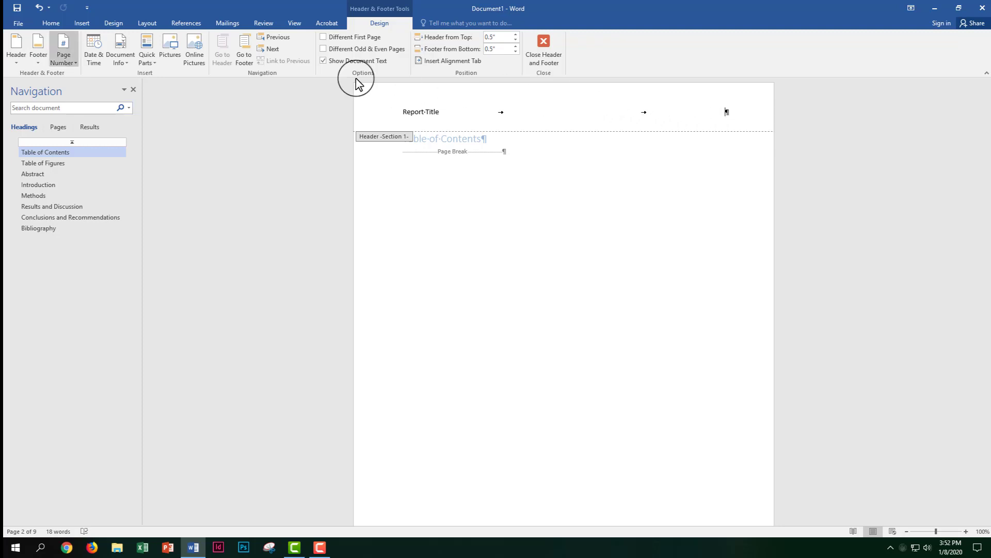
{"action": "left_click", "coordinate": [72, 56]}
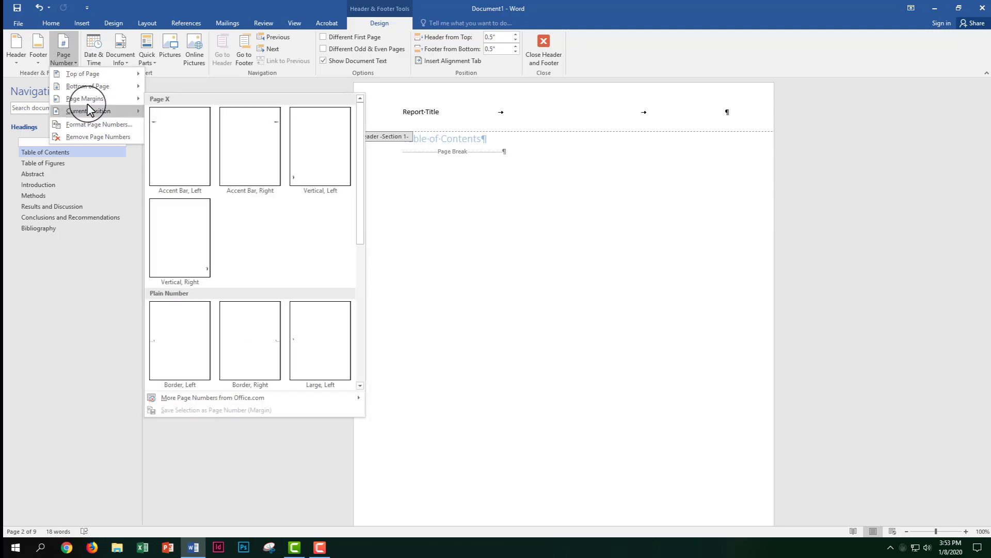
{"action": "mouse_move", "coordinate": [89, 109]}
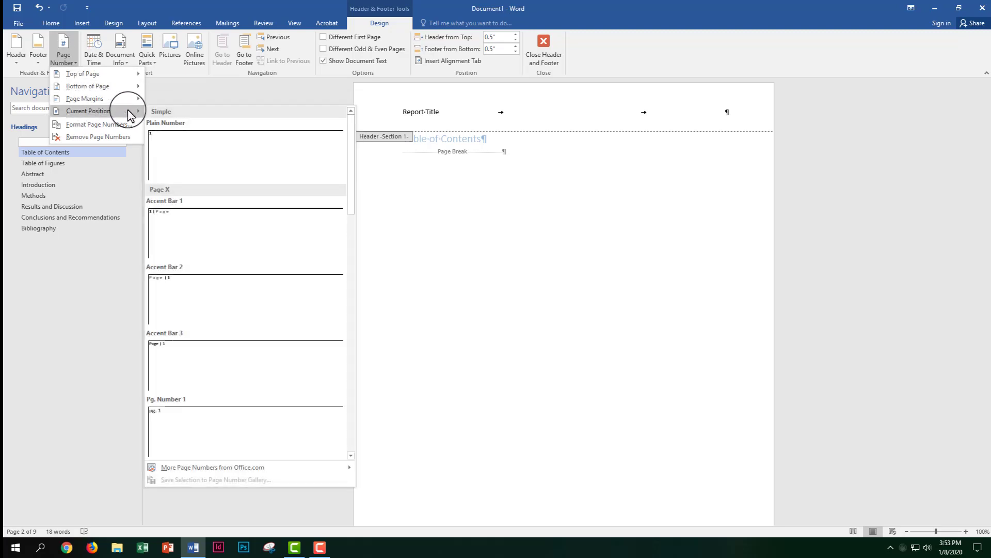
{"action": "left_click", "coordinate": [183, 151]}
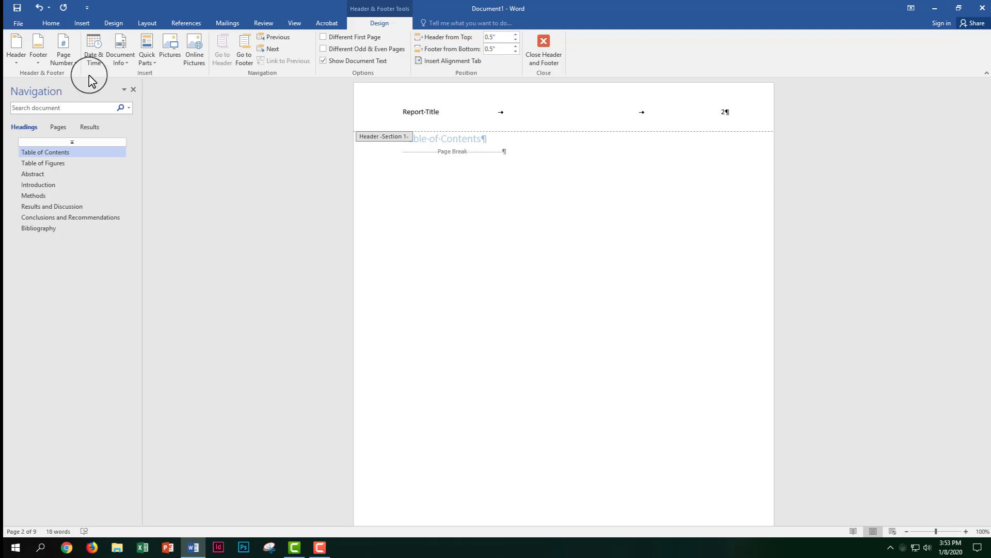
- Change the Section 1 page number format to lowercase Roman numerals (i, ii, iii, ...)
{"action": "left_click", "coordinate": [62, 57]}
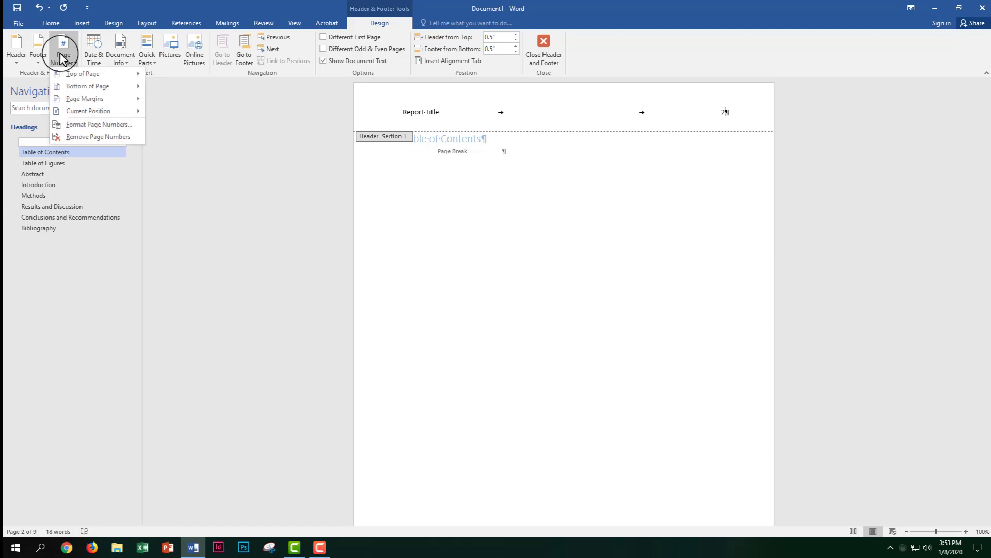
{"action": "left_click", "coordinate": [97, 126]}
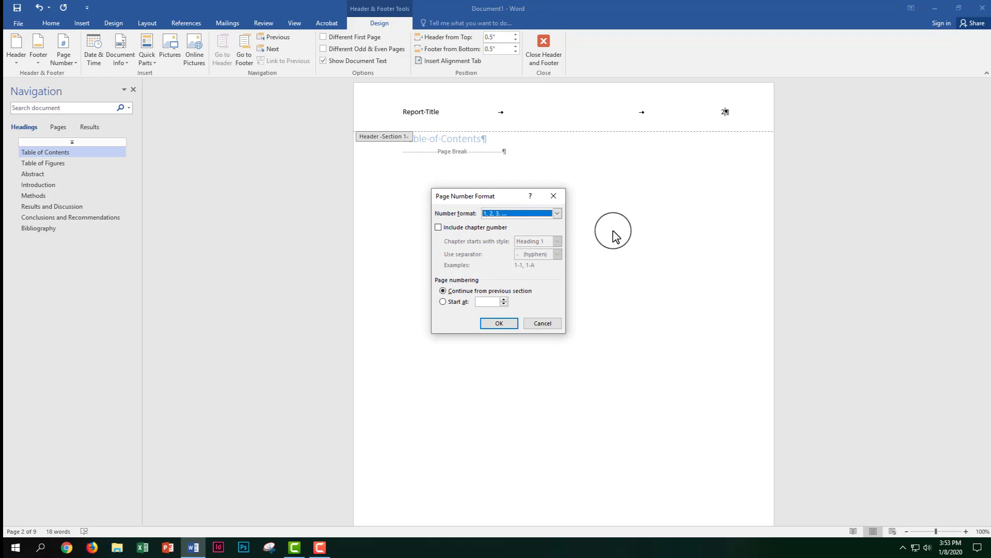
{"action": "left_click", "coordinate": [557, 214]}
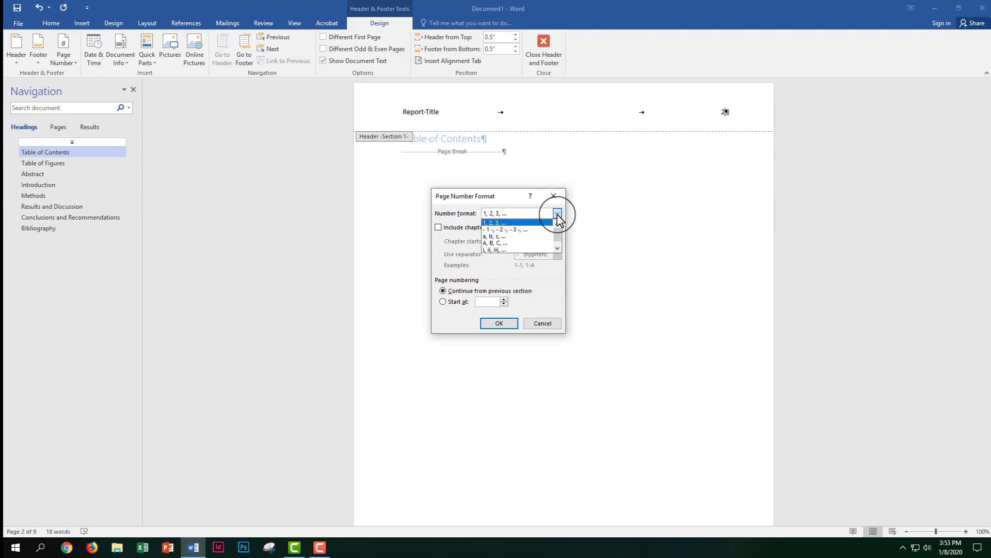
{"action": "left_click", "coordinate": [527, 249]}
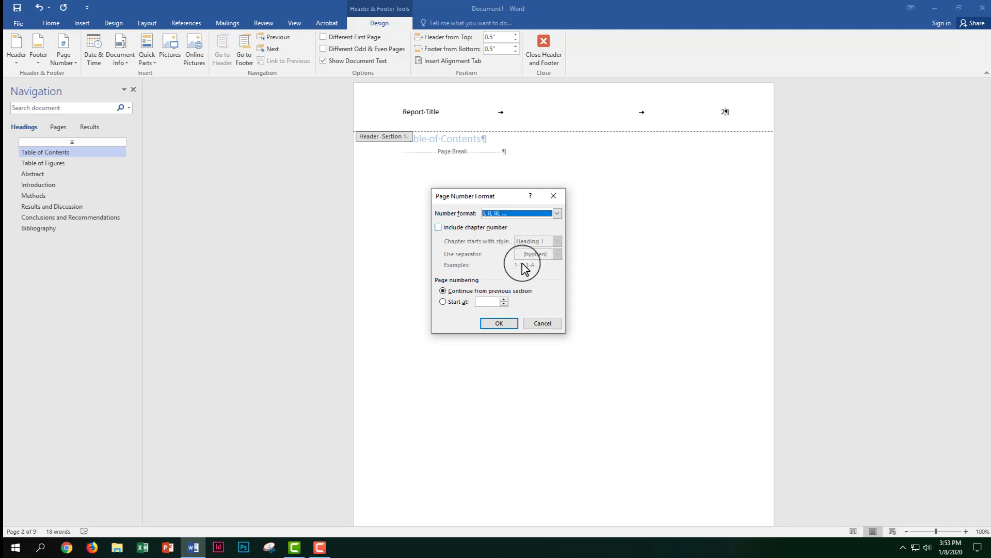
{"action": "left_click", "coordinate": [501, 324]}
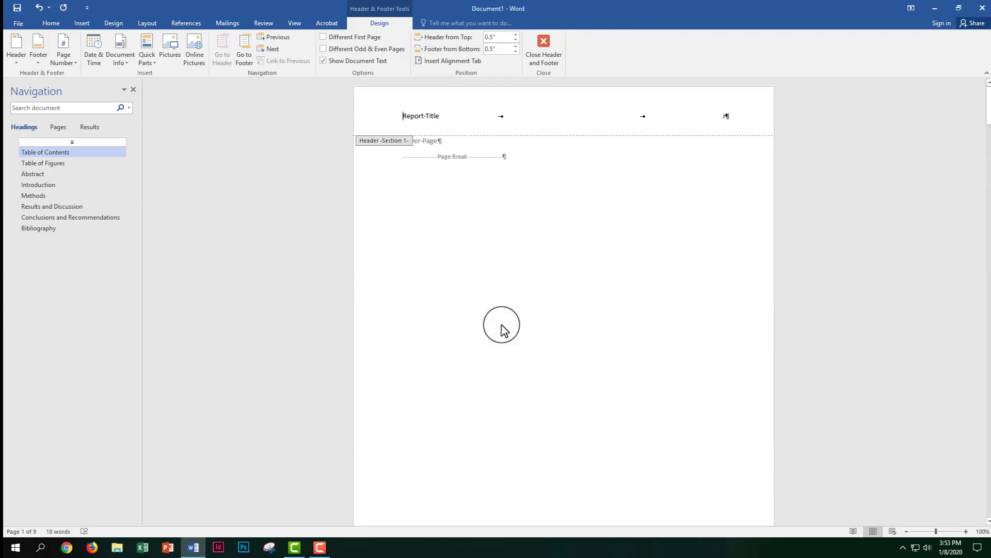
- Give Section 1 a different first page header for the cover page and return to the document body
{"action": "left_click", "coordinate": [342, 41]}
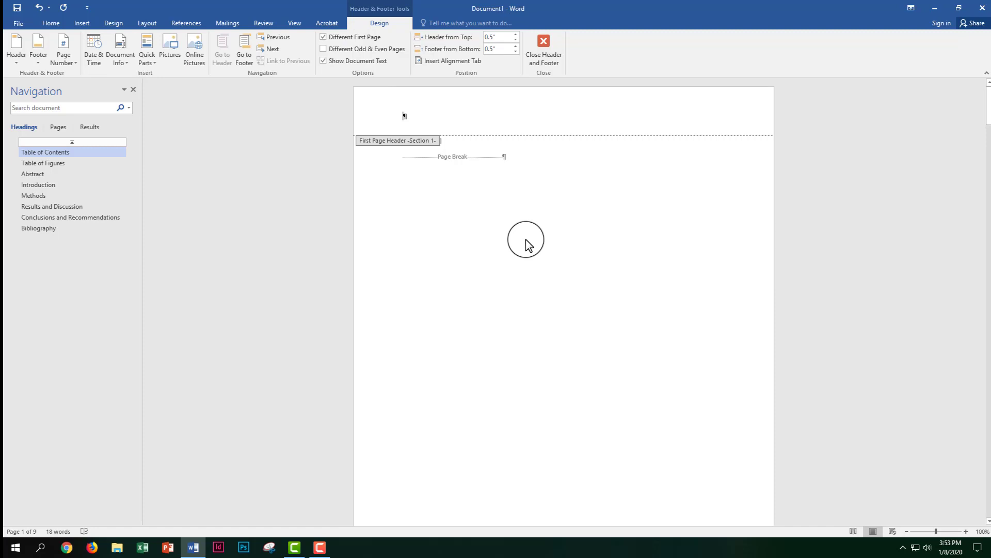
{"action": "double_click", "coordinate": [527, 244]}
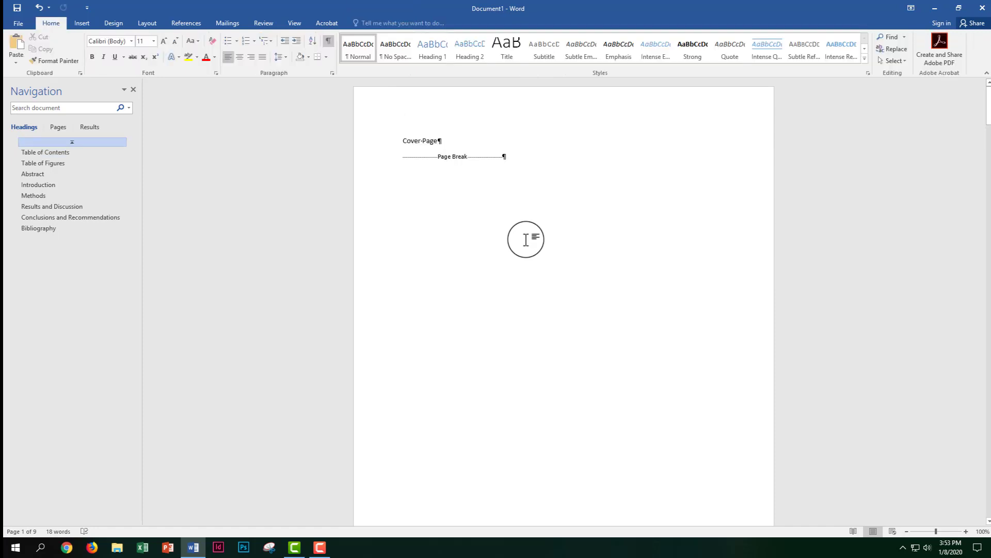
- Fill the Introduction page with 15 paragraphs of sample text using =rand(15), placed between the heading and the page break
{"action": "left_click", "coordinate": [40, 186]}
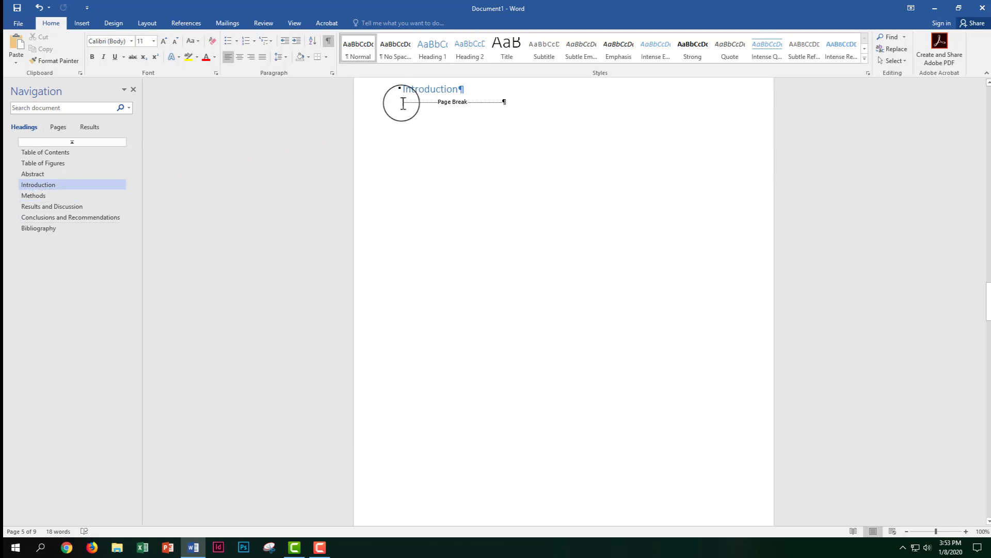
{"action": "left_click", "coordinate": [465, 97]}
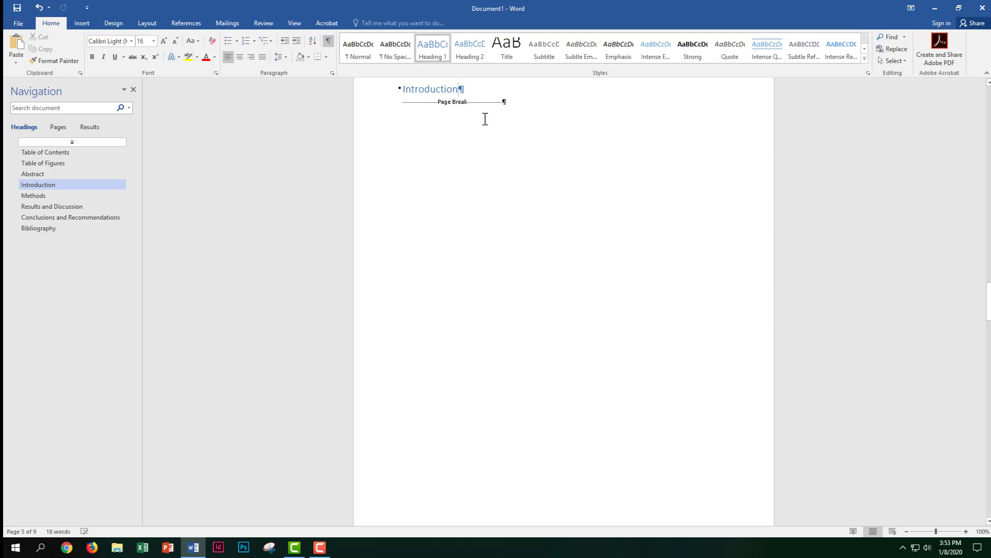
{"action": "key", "text": "Return"}
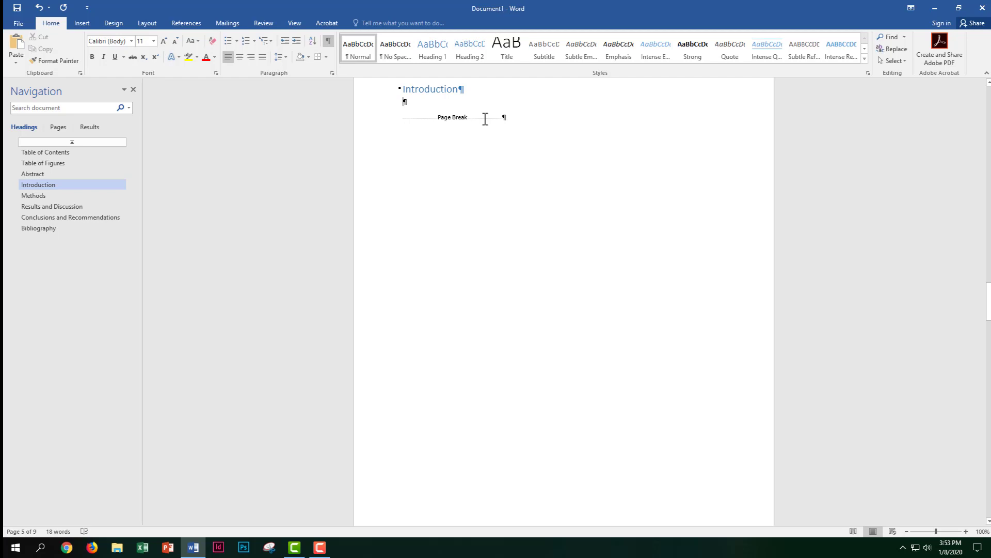
{"action": "type", "text": "="}
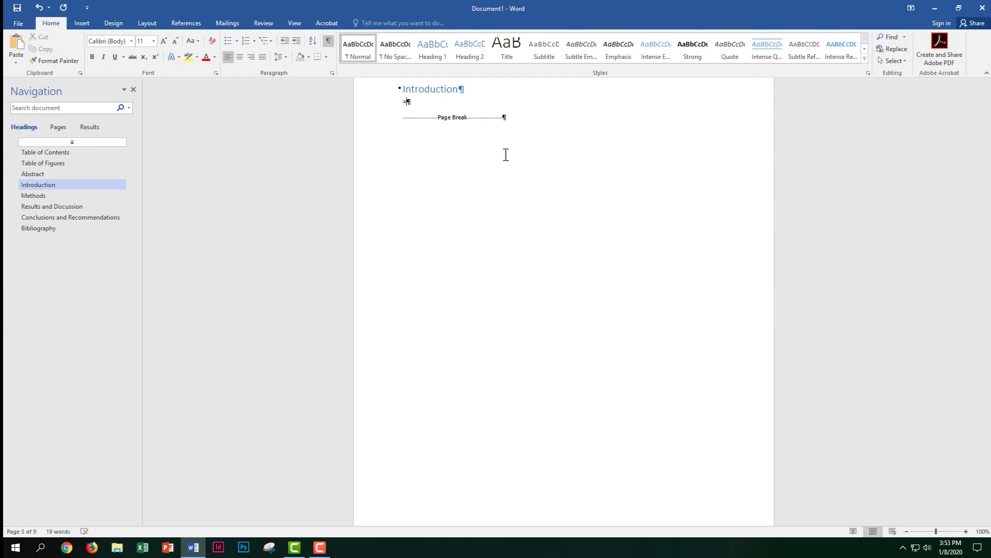
{"action": "type", "text": "rand(15)"}
{"action": "key", "text": "Return"}
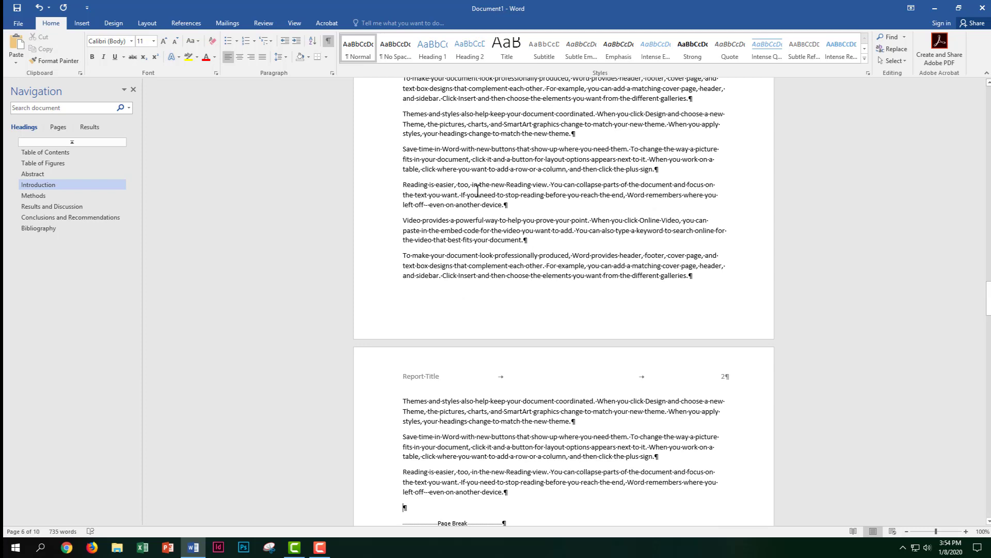
{"action": "left_click", "coordinate": [431, 250]}
{"action": "scroll", "coordinate": [710, 331], "scroll_direction": "up", "scroll_amount": 5}
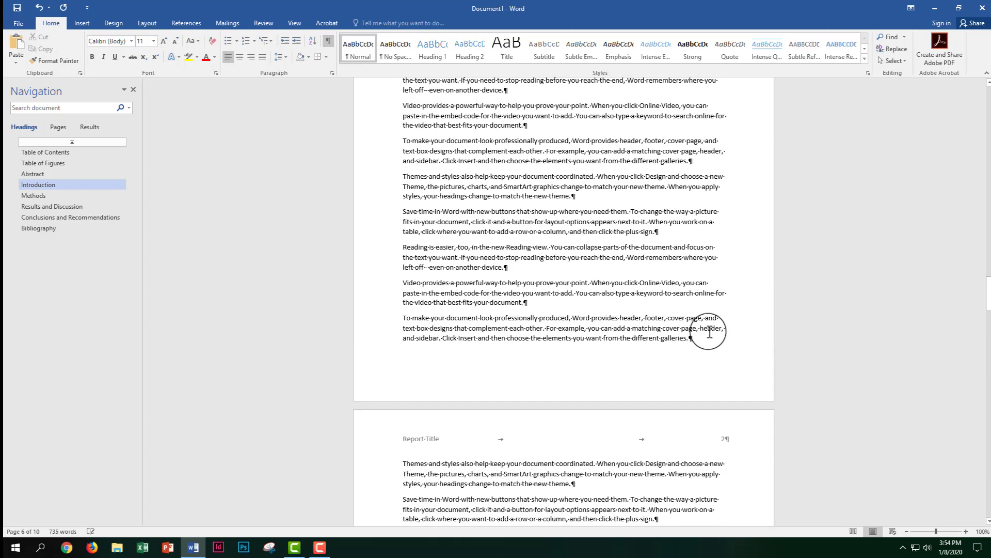
- Split "To make your document" into its own paragraph under Introduction and apply the Heading 2 style to it
{"action": "left_click", "coordinate": [32, 184]}
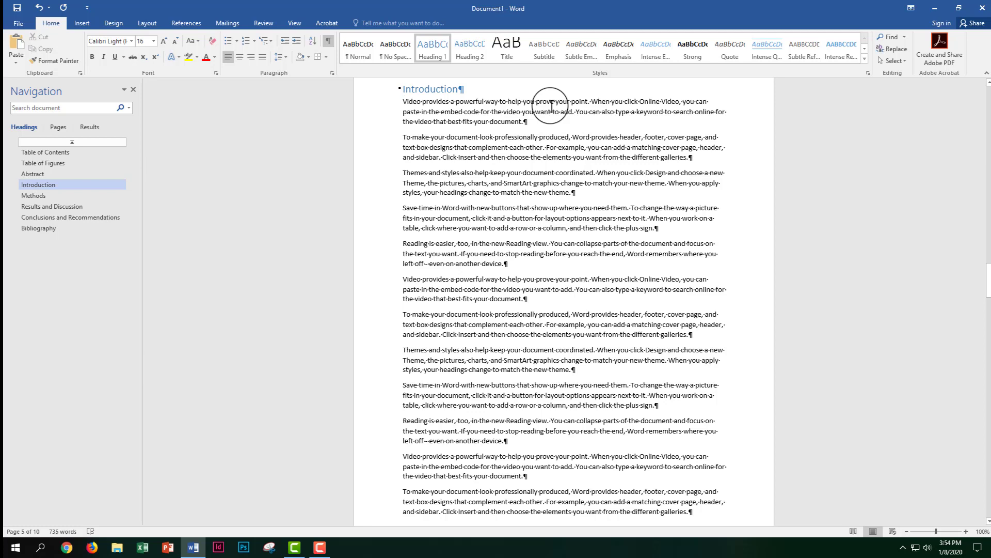
{"action": "left_click", "coordinate": [477, 136]}
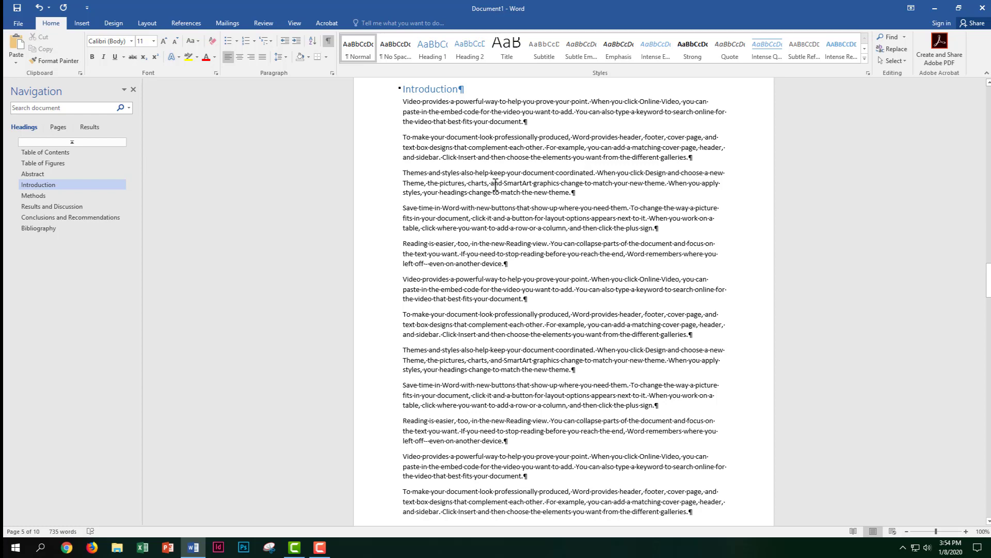
{"action": "key", "text": "Return"}
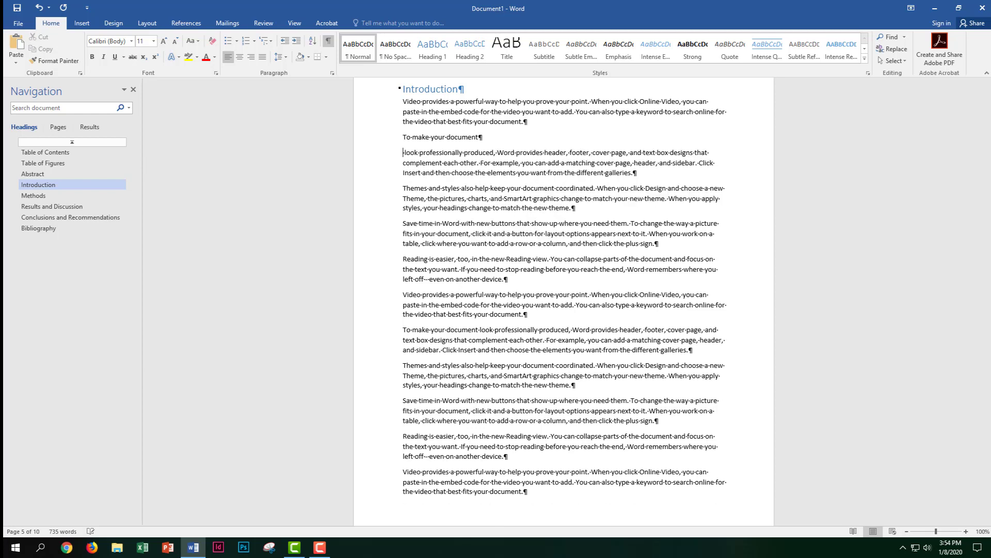
{"action": "left_click", "coordinate": [453, 135]}
{"action": "left_click", "coordinate": [471, 57]}
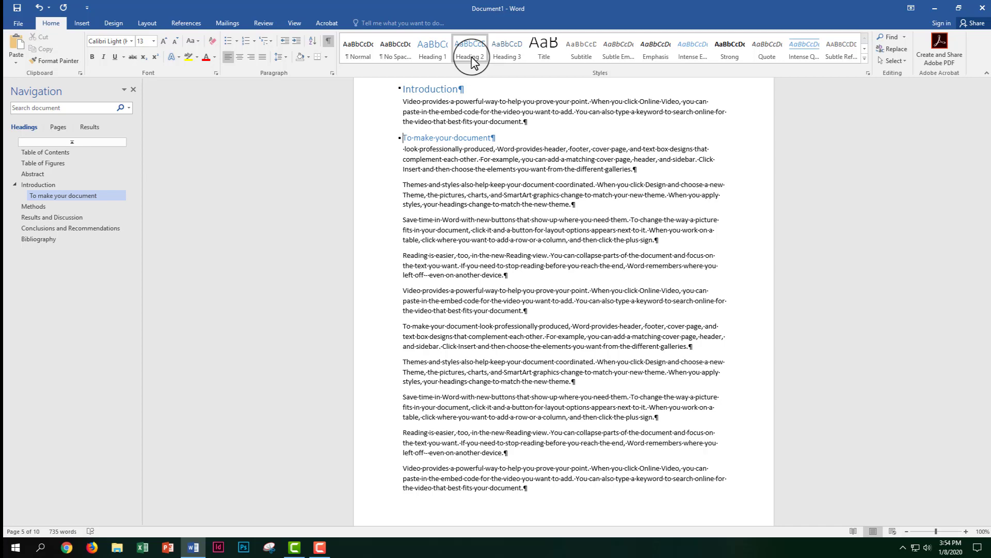
- Define a custom font color with RGB values 5, 155, 51 while in the "To make your document" subheading
{"action": "left_click", "coordinate": [215, 58]}
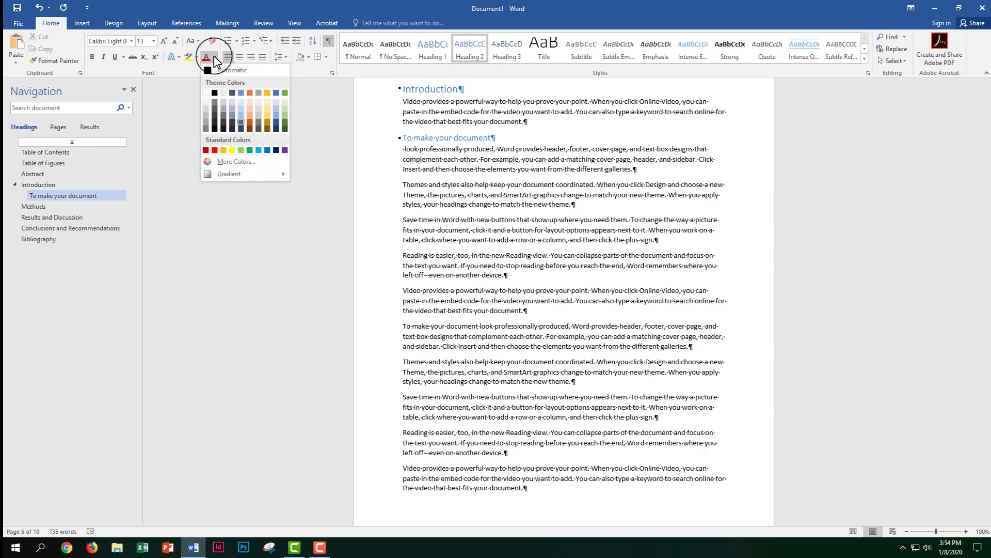
{"action": "left_click", "coordinate": [227, 162]}
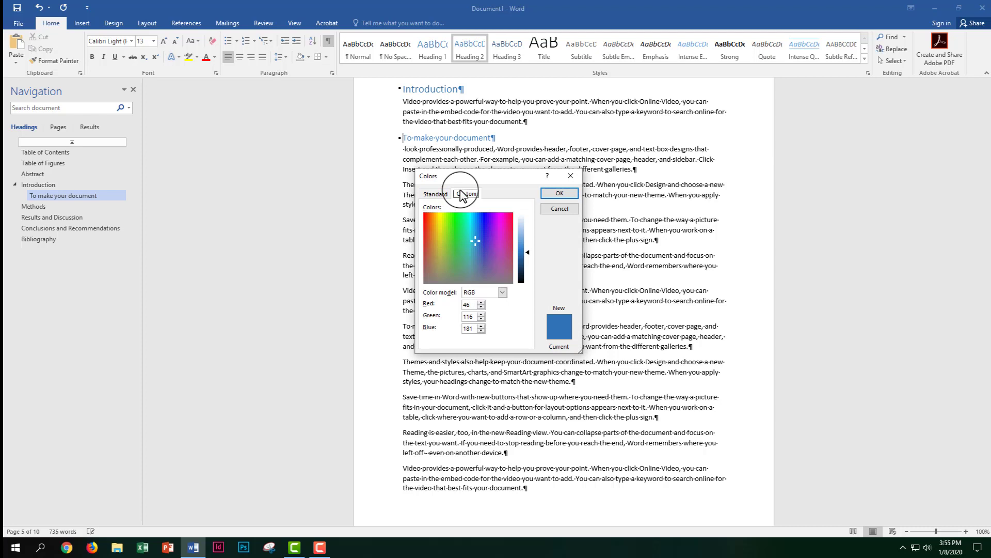
{"action": "double_click", "coordinate": [474, 305]}
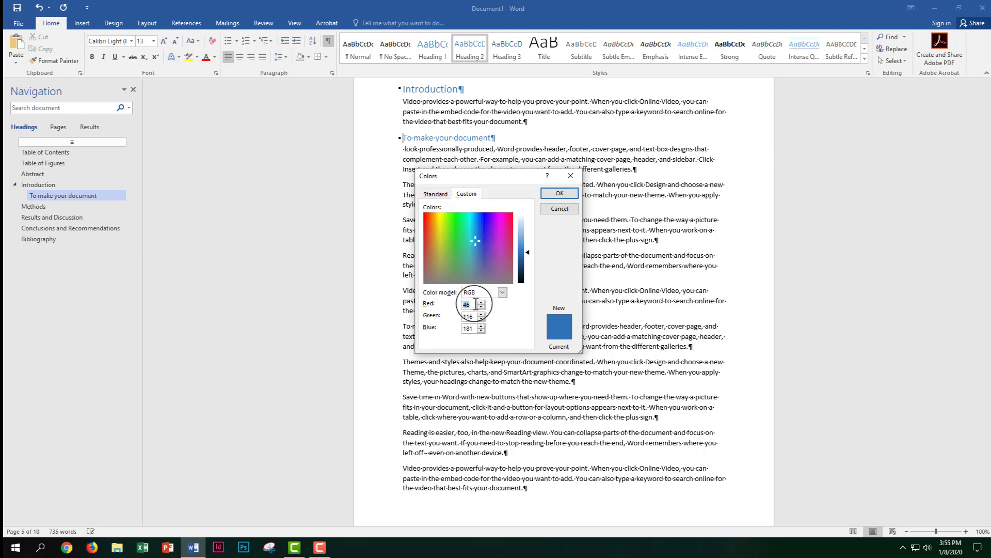
{"action": "type", "text": "5"}
{"action": "key", "text": "Tab"}
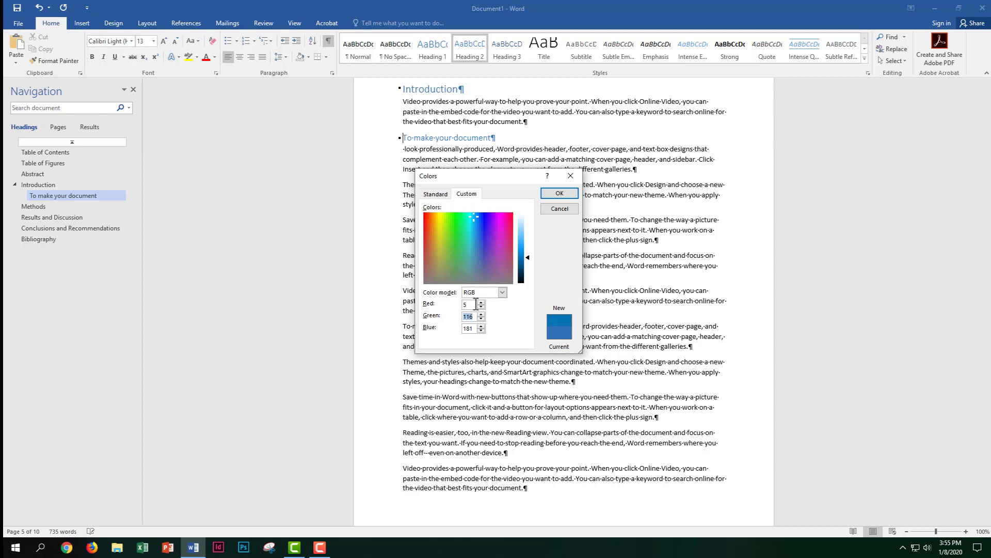
{"action": "type", "text": "155"}
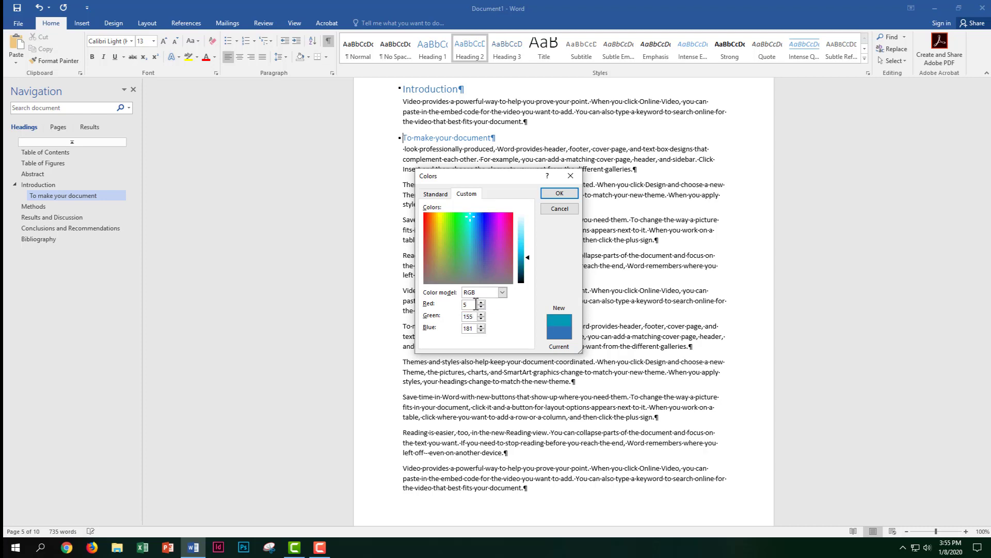
{"action": "key", "text": "Tab"}
{"action": "type", "text": "51"}
{"action": "left_click", "coordinate": [475, 304]}
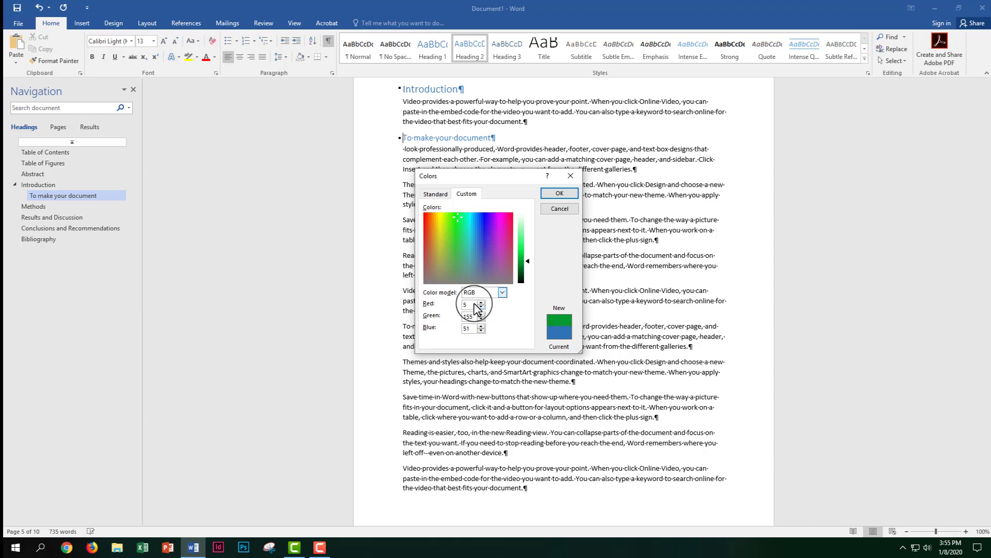
{"action": "left_click", "coordinate": [559, 194]}
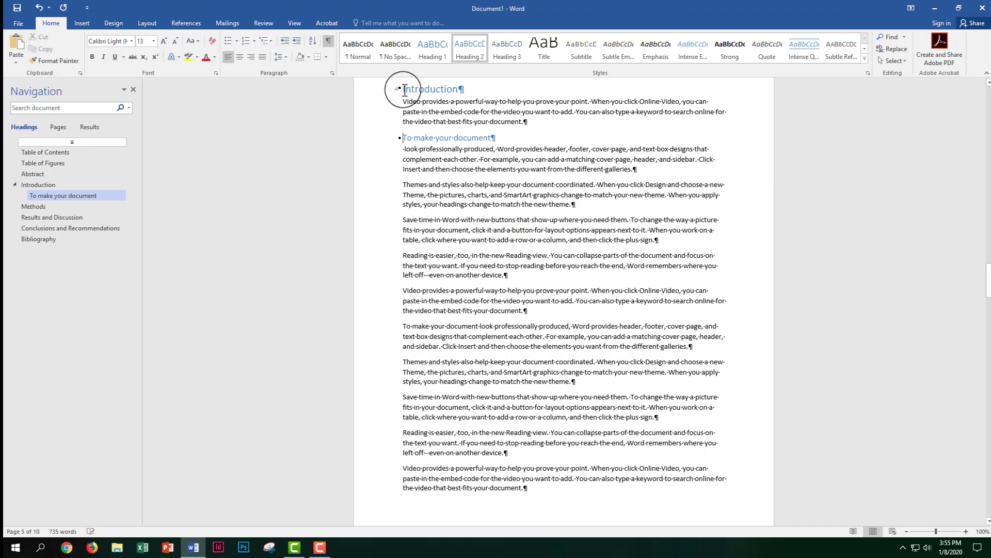
- Change the font of the Introduction heading text to Segoe UI
{"action": "left_click_drag", "start_coordinate": [401, 88], "coordinate": [460, 90]}
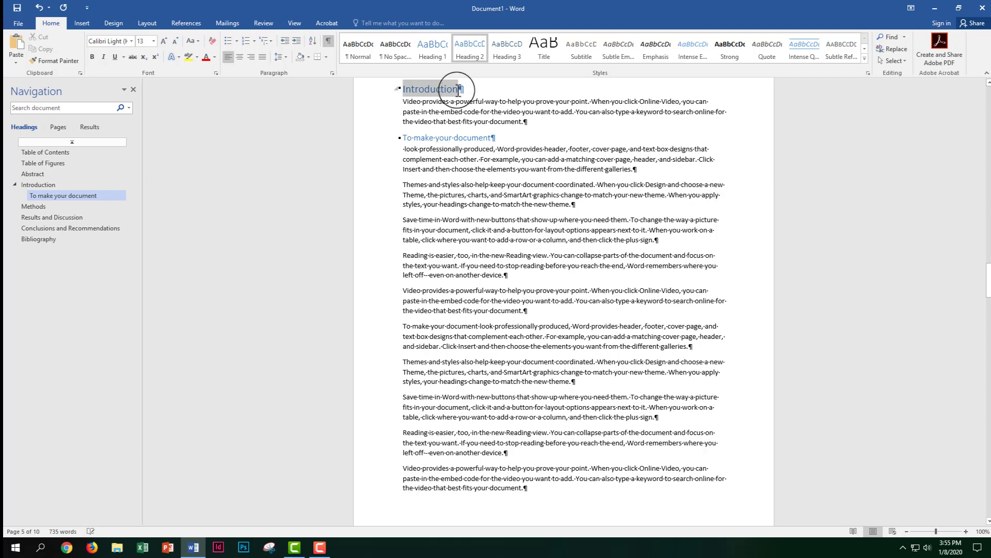
{"action": "key", "text": "ctrl+alt+1"}
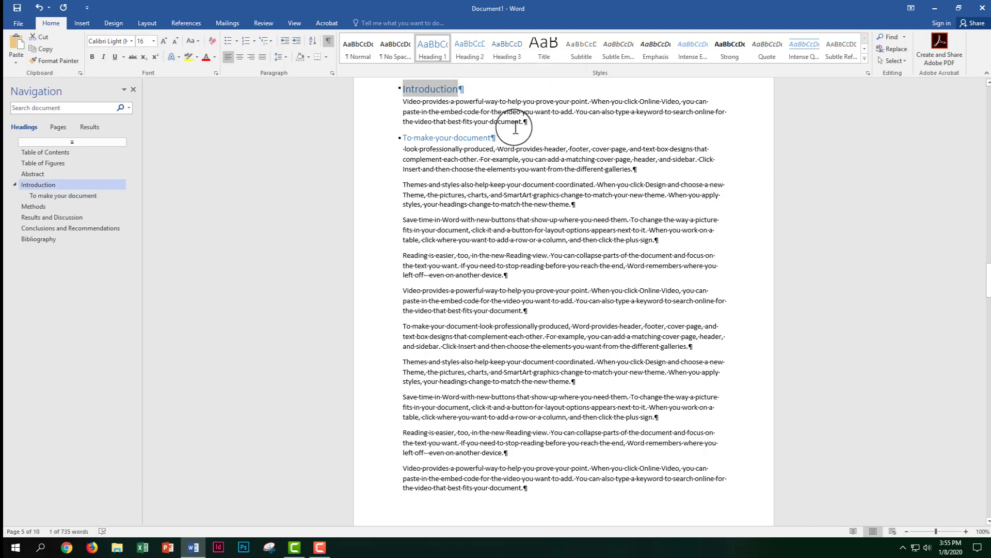
{"action": "left_click", "coordinate": [133, 40]}
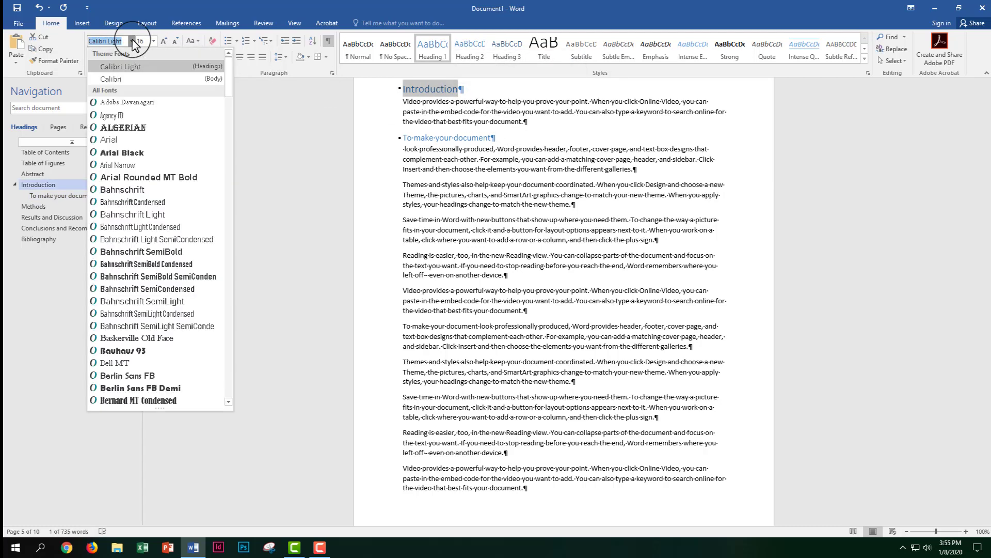
{"action": "type", "text": "Sego"}
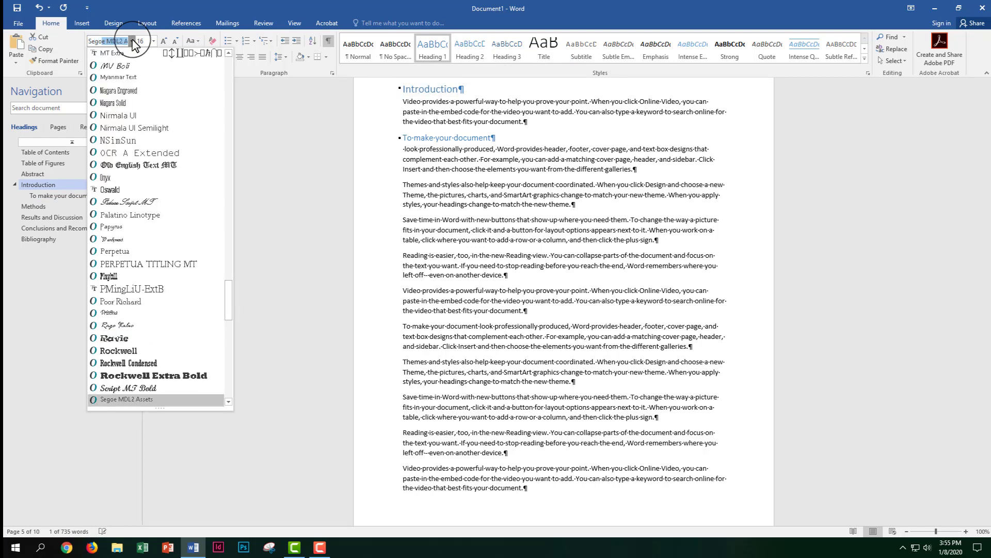
{"action": "type", "text": "u"}
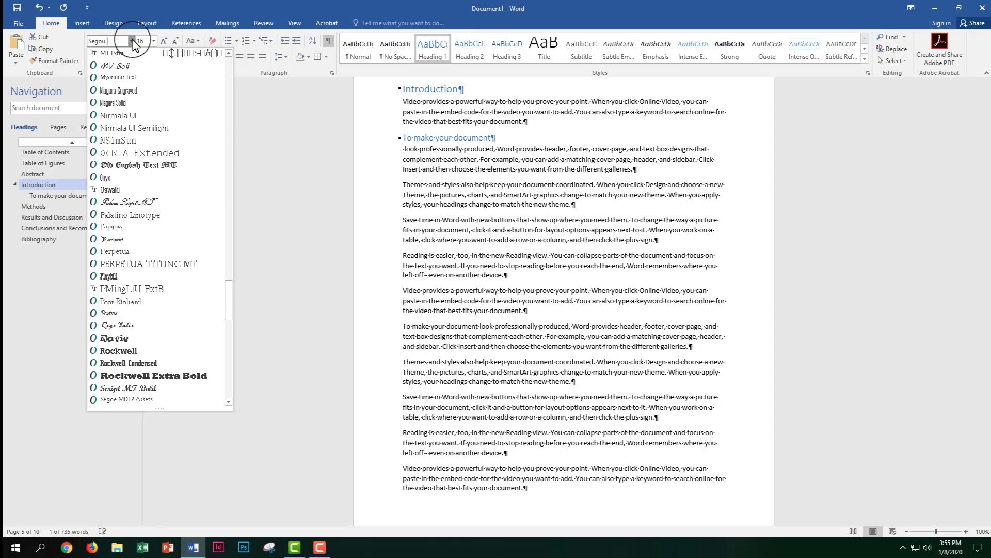
{"action": "key", "text": "BackSpace"}
{"action": "type", "text": "e UI"}
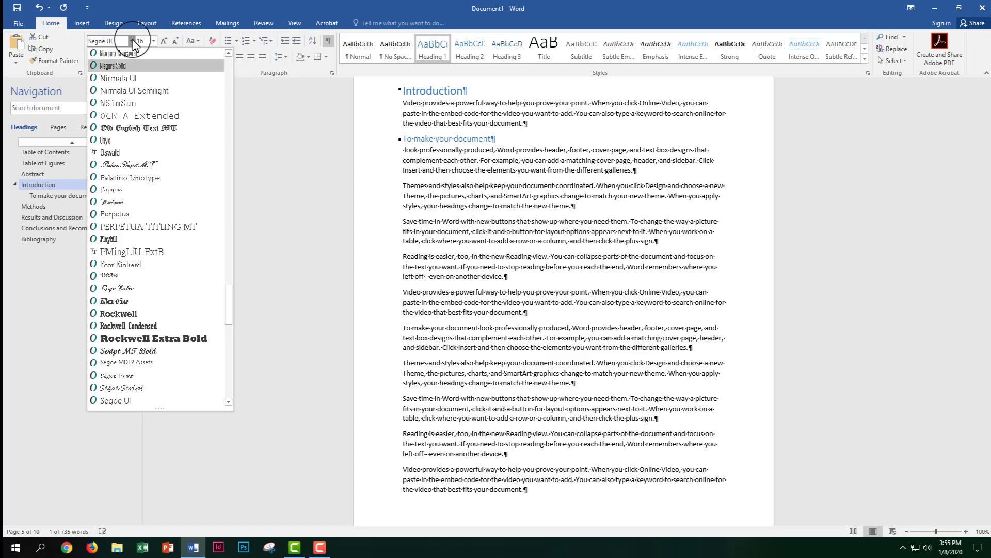
{"action": "left_click", "coordinate": [112, 399]}
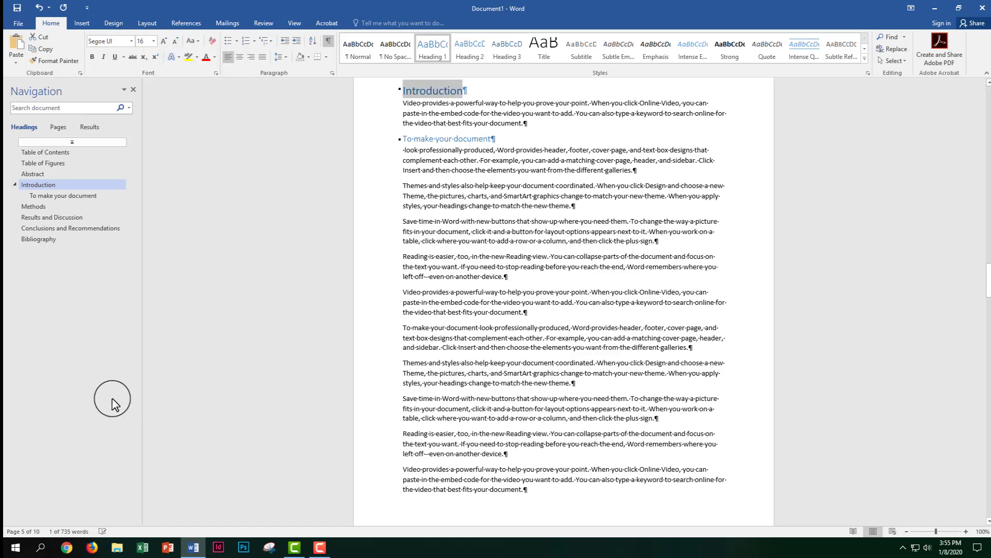
- Set the Introduction heading to 18 pt and color it with the recently defined custom green
{"action": "left_click", "coordinate": [152, 41]}
{"action": "left_click", "coordinate": [140, 123]}
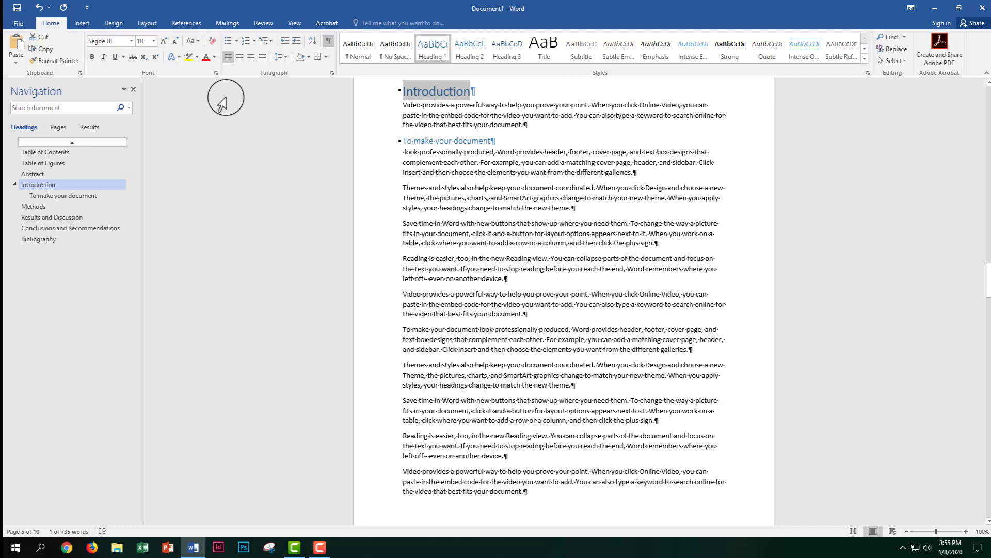
{"action": "left_click", "coordinate": [215, 57]}
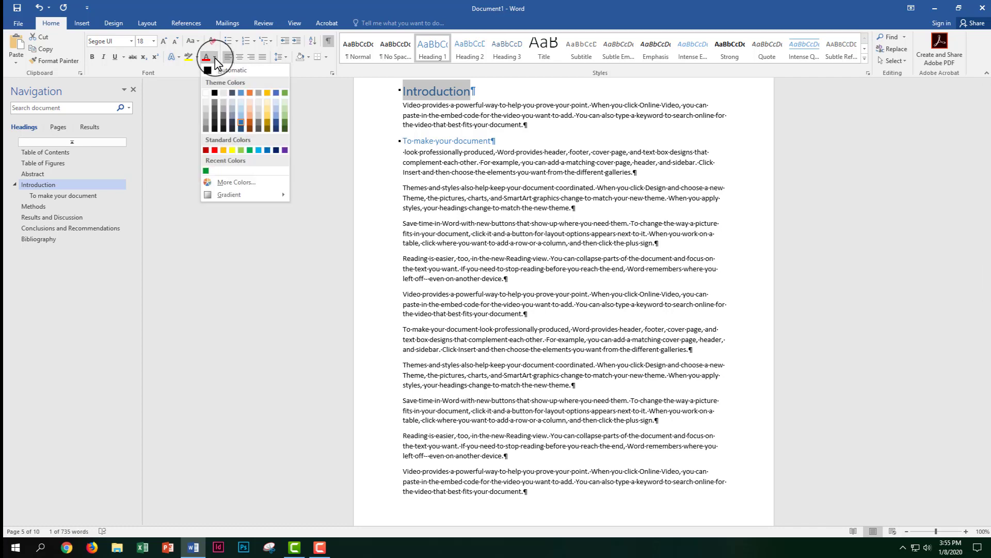
{"action": "left_click", "coordinate": [207, 172]}
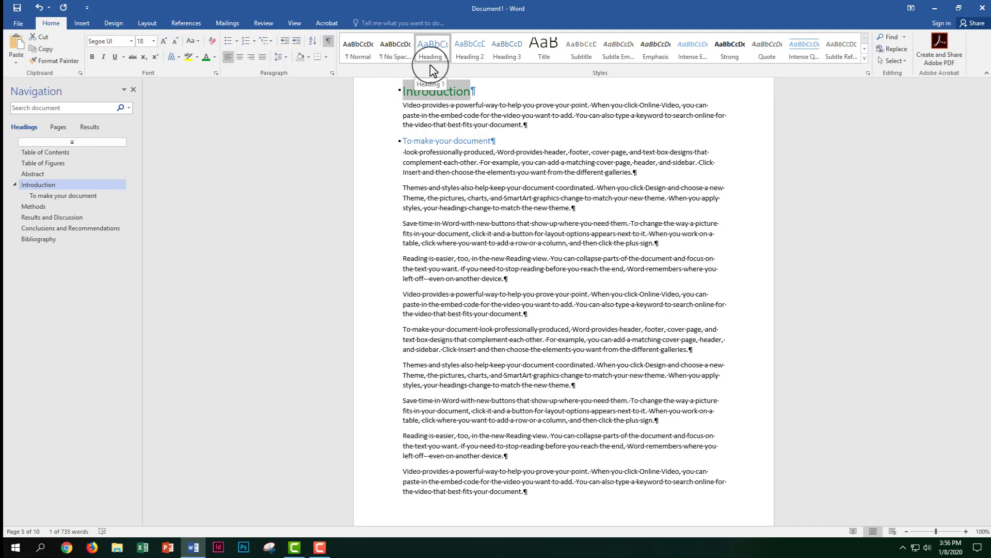
- Set the Introduction heading's paragraph spacing before to 0 pt and update the Heading 1 style to match the selection
{"action": "left_click", "coordinate": [332, 73]}
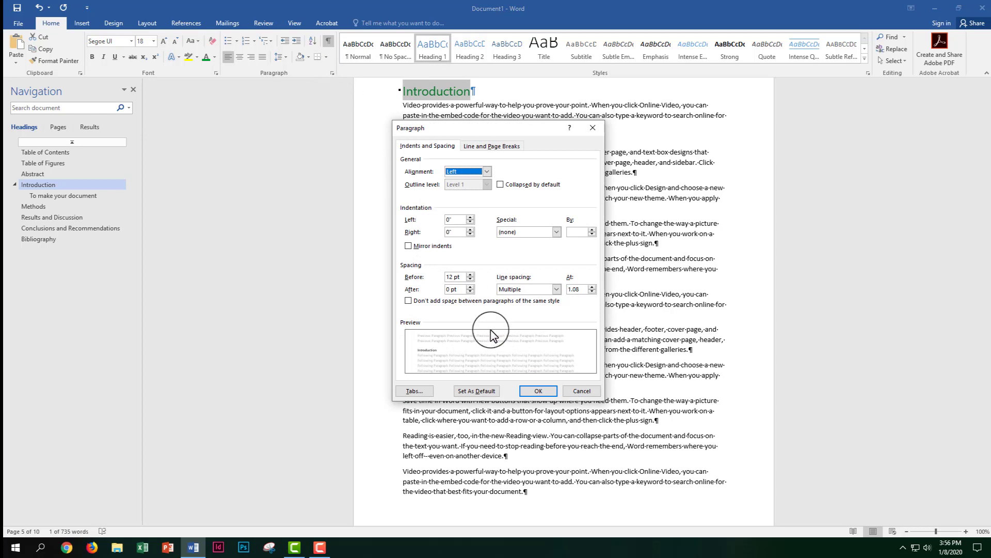
{"action": "left_click", "coordinate": [452, 278]}
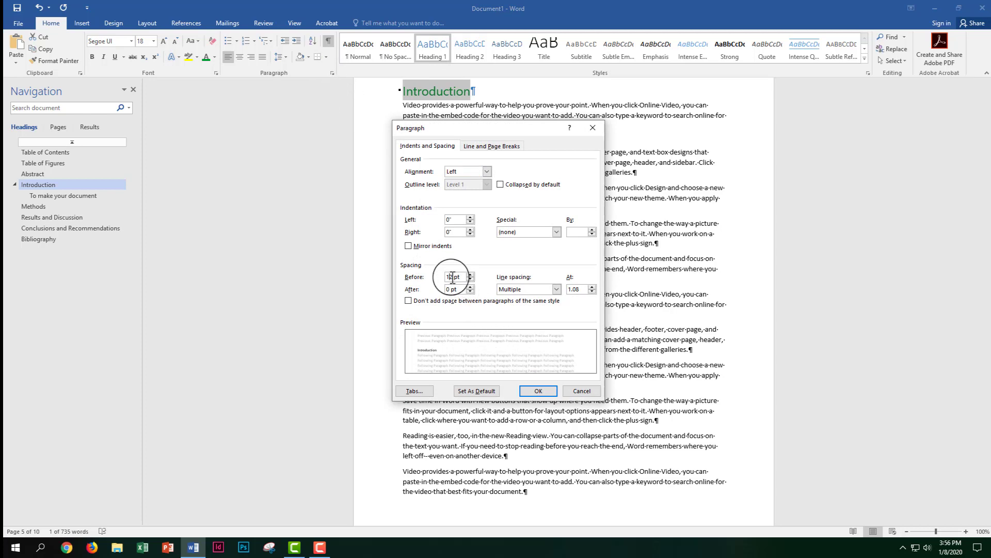
{"action": "left_click", "coordinate": [449, 289]}
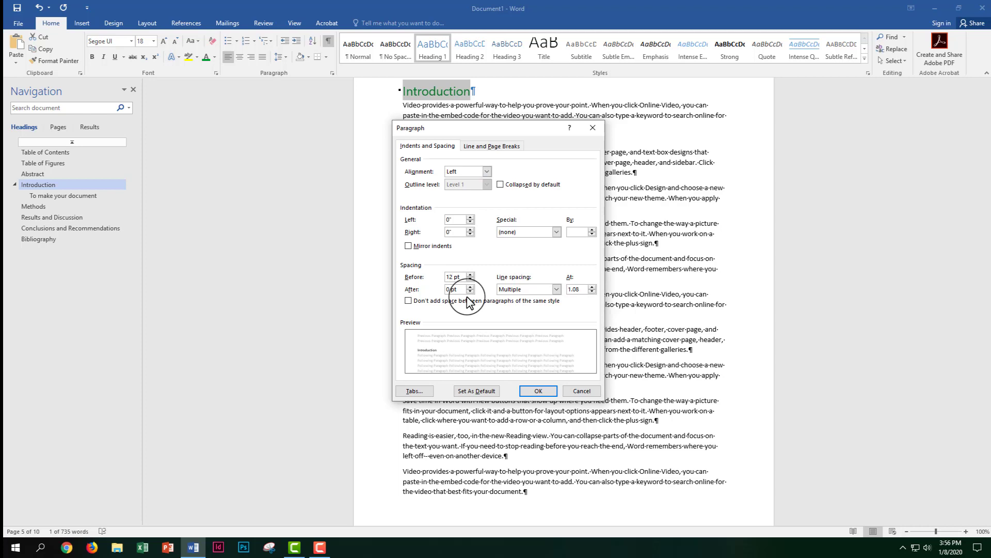
{"action": "key", "text": "BackSpace"}
{"action": "key", "text": "BackSpace"}
{"action": "type", "text": "0"}
{"action": "left_click", "coordinate": [537, 391]}
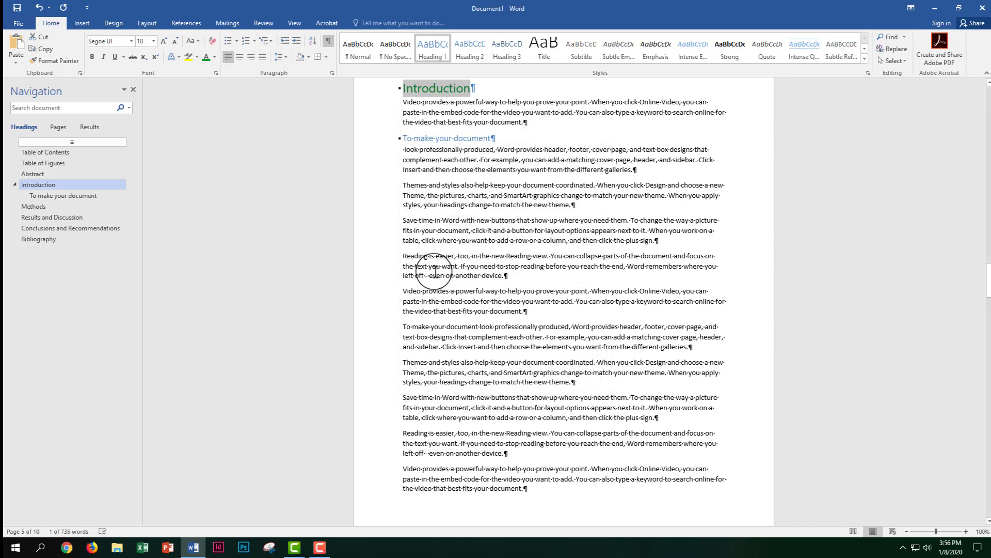
{"action": "right_click", "coordinate": [428, 56]}
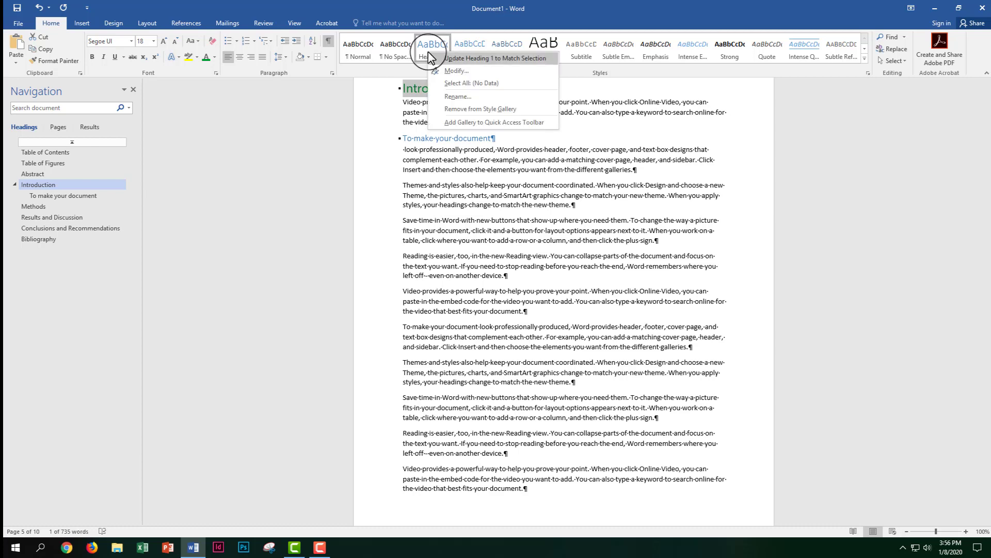
{"action": "left_click", "coordinate": [438, 58]}
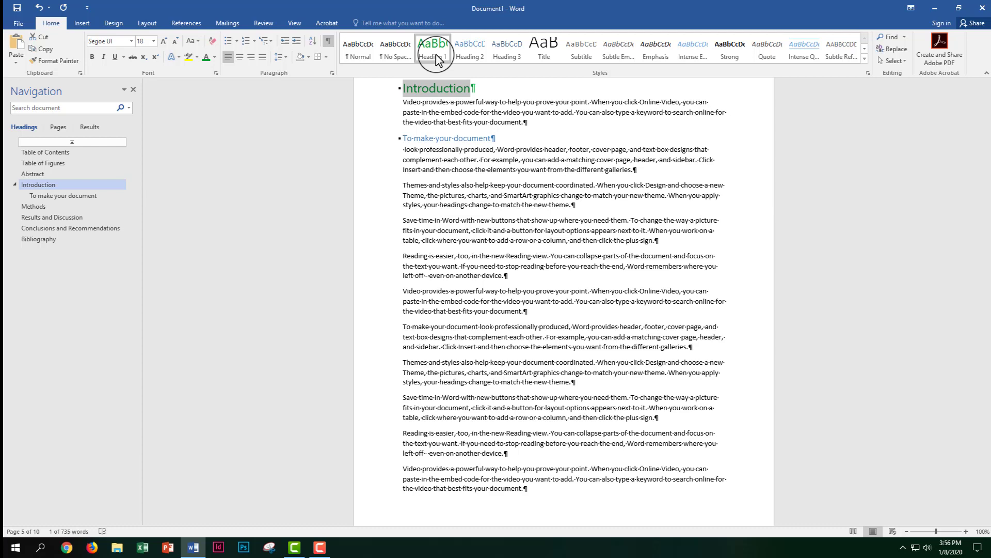
- Change the first line of the Introduction body text to Cambria and update the Normal style to match the selection
{"action": "left_click_drag", "start_coordinate": [400, 98], "coordinate": [705, 103]}
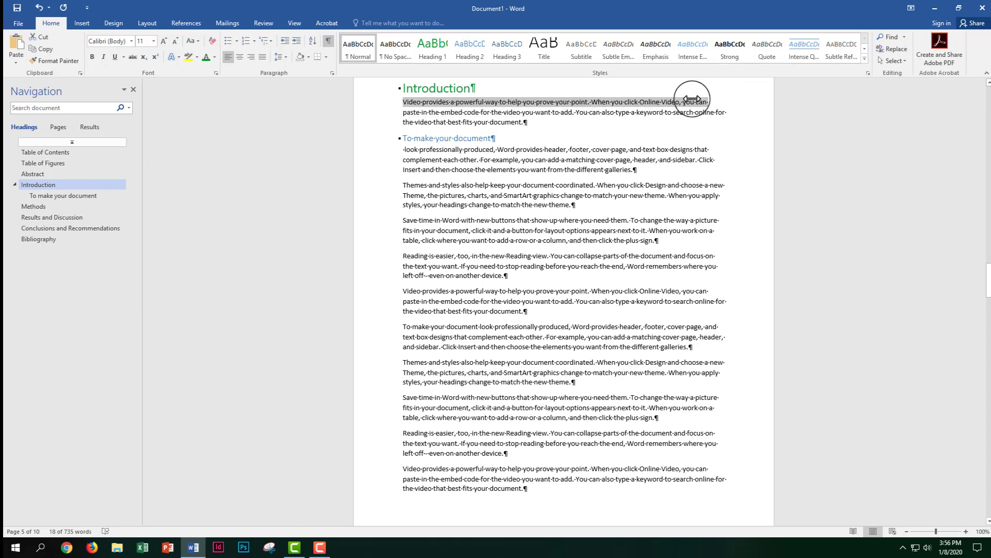
{"action": "left_click", "coordinate": [131, 42]}
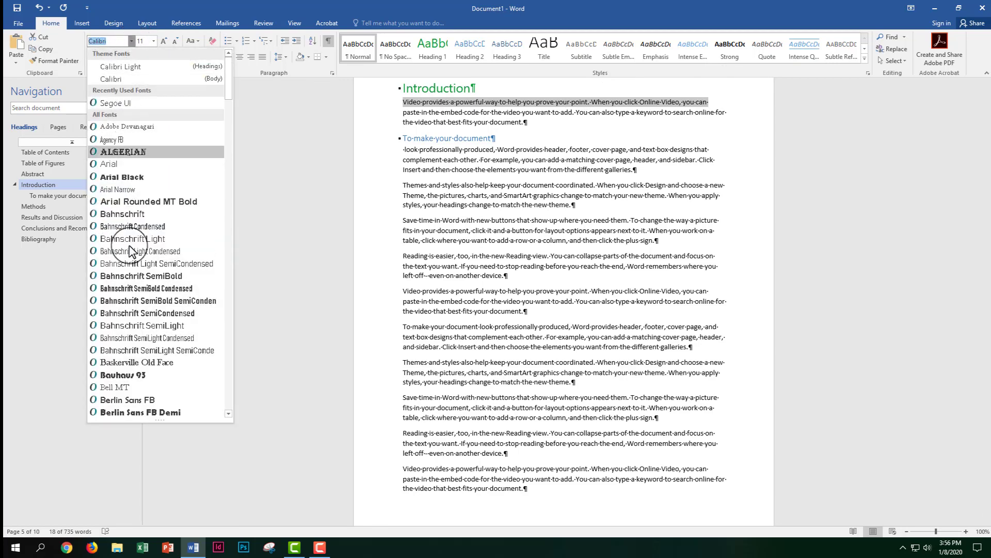
{"action": "scroll", "coordinate": [128, 368], "scroll_direction": "down", "scroll_amount": 1}
{"action": "scroll", "coordinate": [128, 368], "scroll_direction": "down", "scroll_amount": 13}
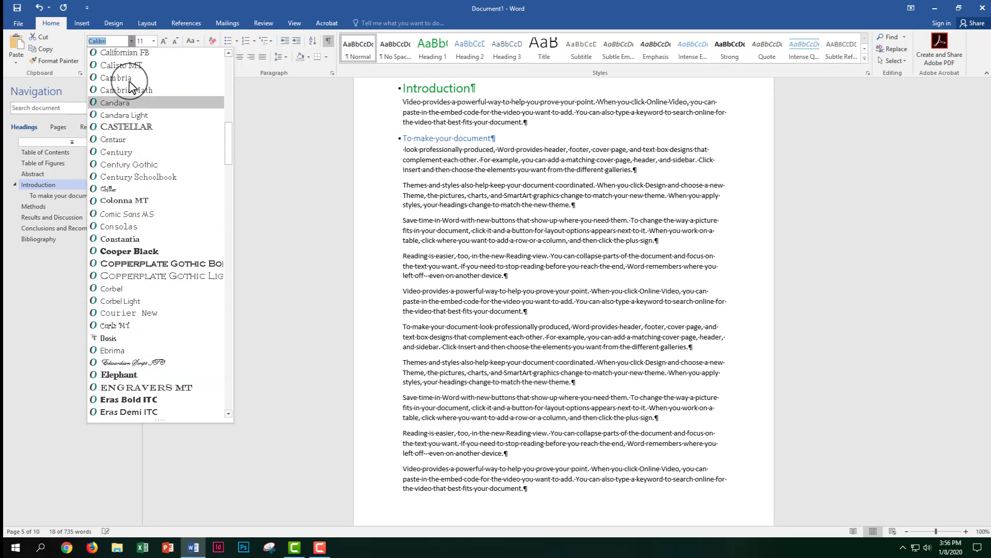
{"action": "left_click", "coordinate": [129, 78]}
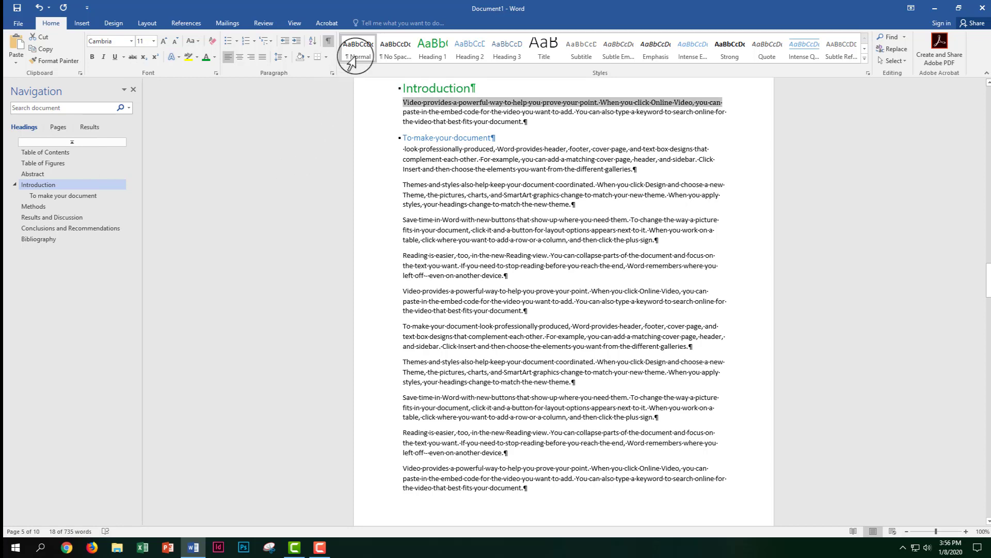
{"action": "right_click", "coordinate": [359, 58]}
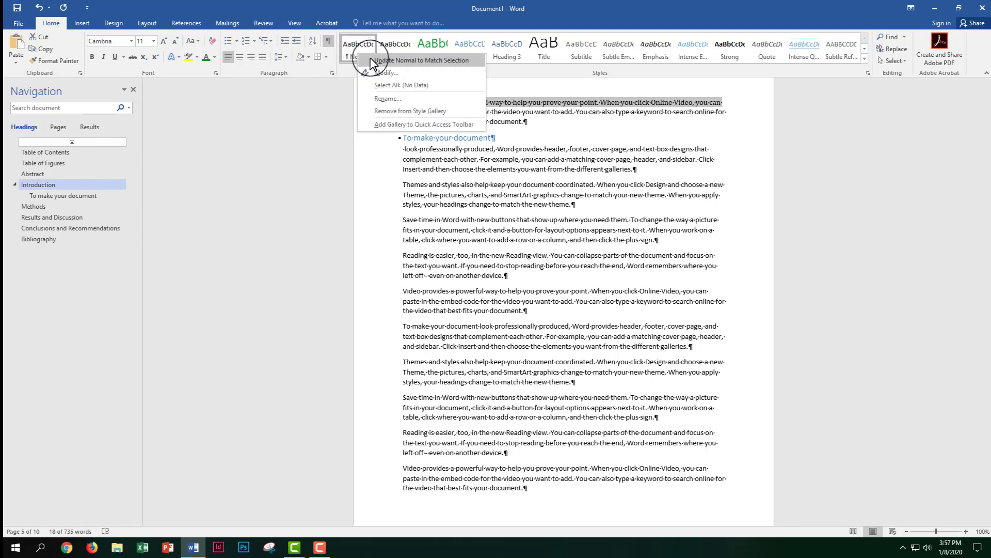
{"action": "left_click", "coordinate": [372, 60]}
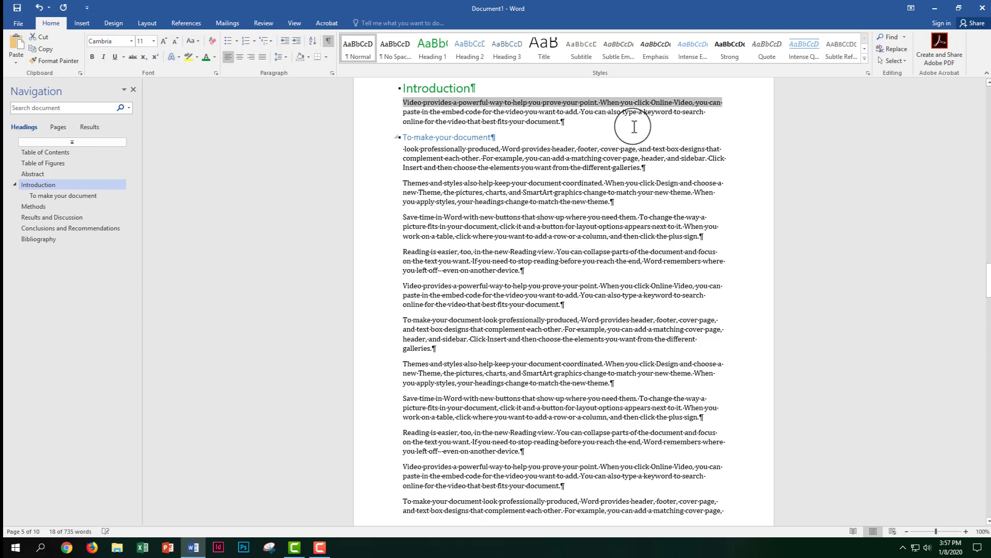
- Start a new book source for a citation at the end of the first Introduction sentence, with TECM Tech Lab as author
{"action": "left_click", "coordinate": [598, 102]}
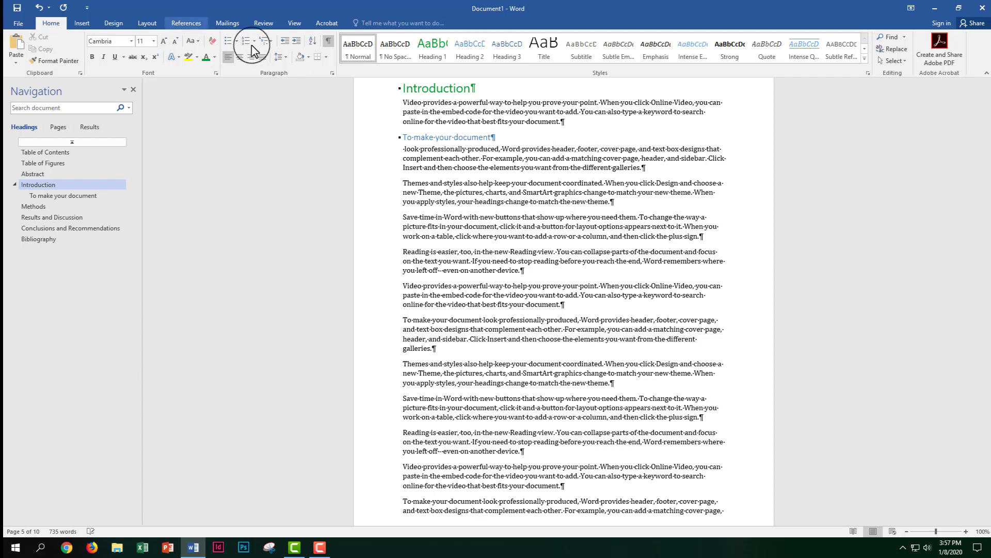
{"action": "left_click", "coordinate": [189, 24]}
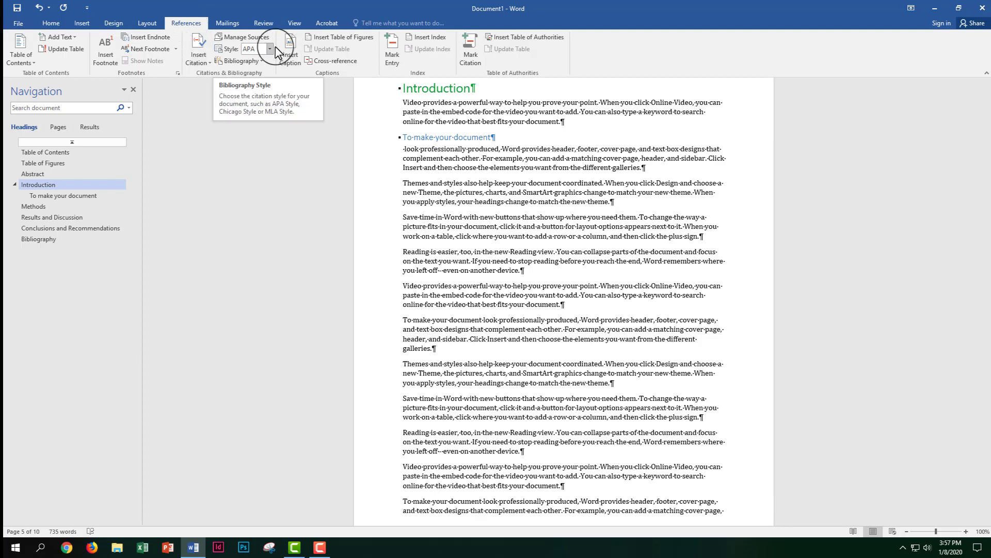
{"action": "left_click", "coordinate": [202, 58]}
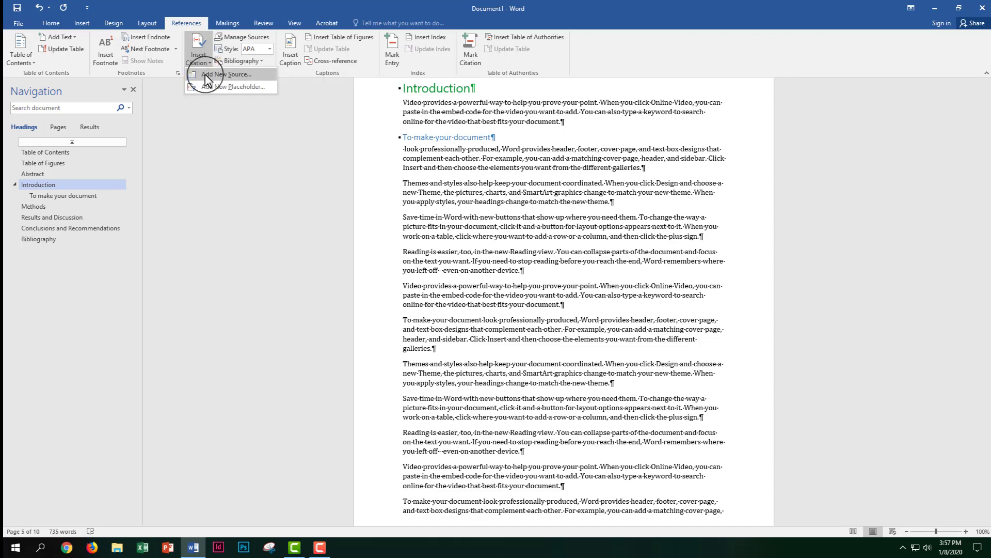
{"action": "left_click", "coordinate": [205, 75]}
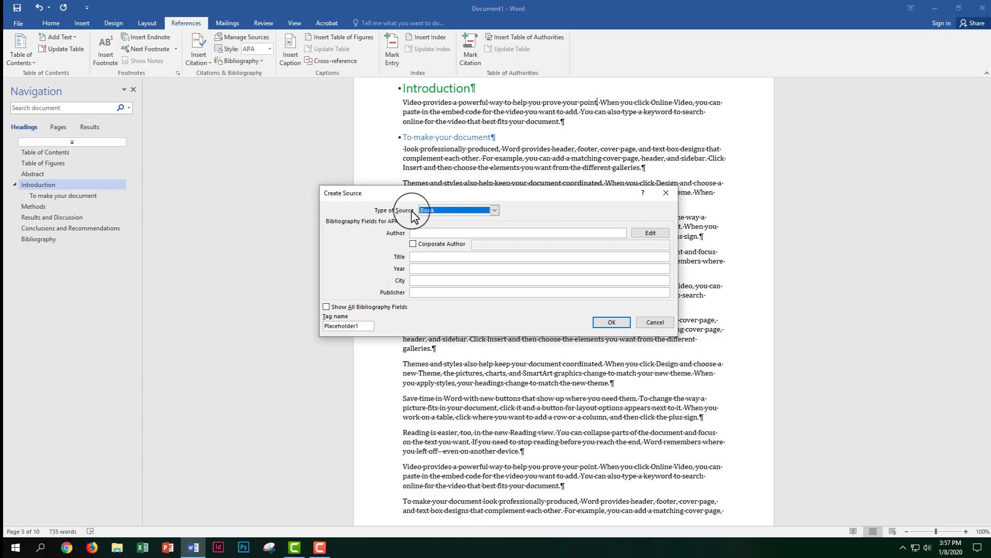
{"action": "left_click", "coordinate": [442, 233]}
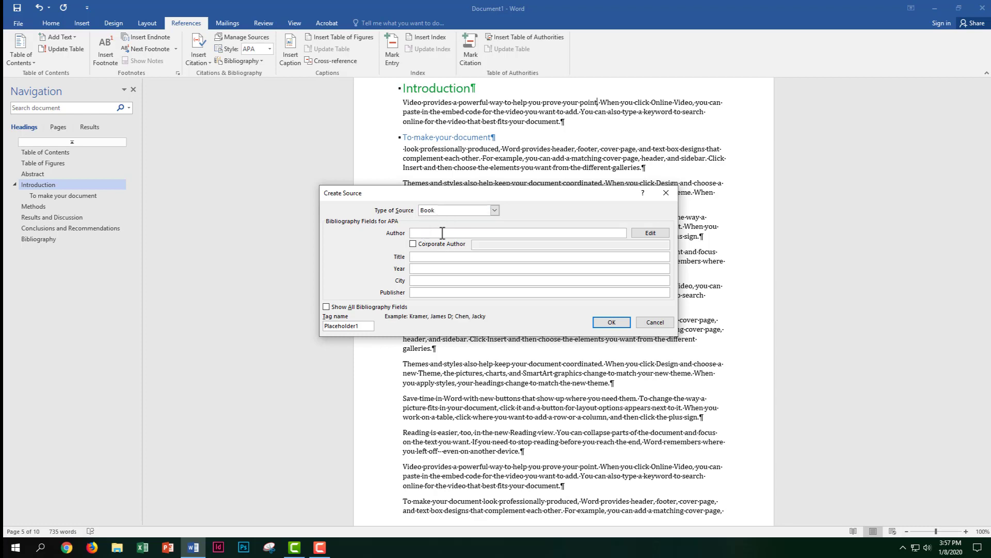
{"action": "type", "text": "TEC"}
{"action": "type", "text": "M Tech Lab"}
- Complete the source with title IMRaD Report, year 2020, city Denton and publisher UNT, and insert its citation
{"action": "left_click", "coordinate": [436, 256]}
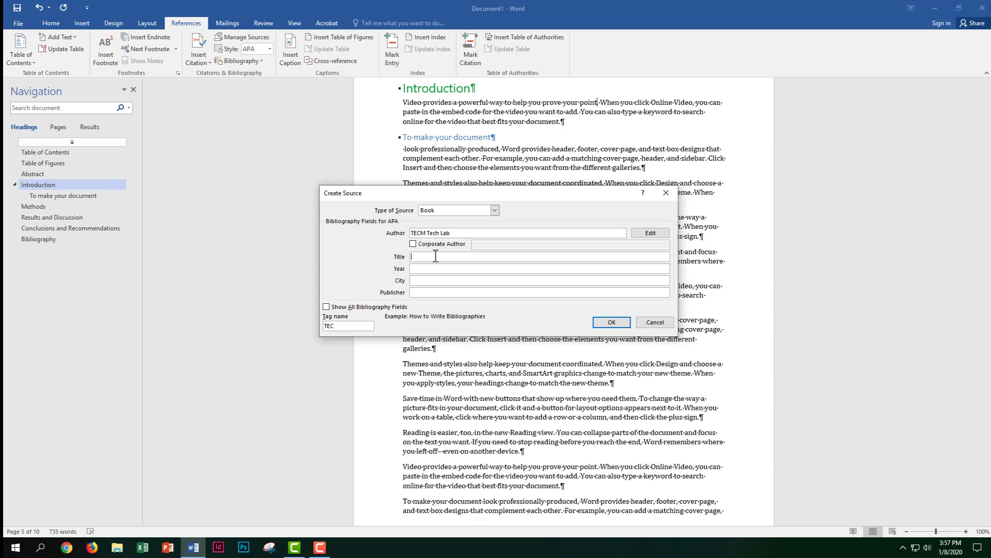
{"action": "type", "text": "IMRaD Report"}
{"action": "left_click", "coordinate": [430, 268]}
{"action": "type", "text": "2020"}
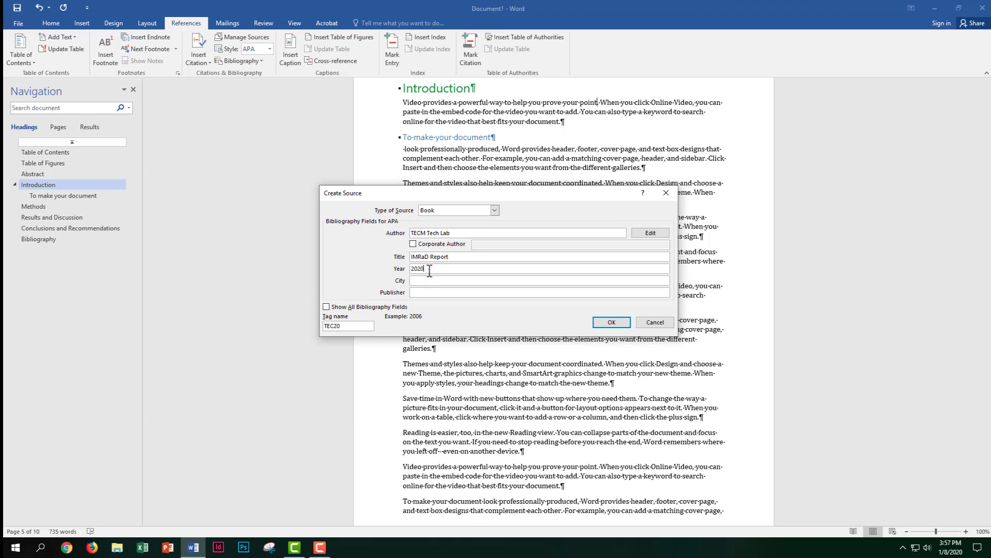
{"action": "key", "text": "Tab"}
{"action": "type", "text": "Denton"}
{"action": "key", "text": "Tab"}
{"action": "type", "text": "UNT"}
{"action": "left_click", "coordinate": [429, 270]}
{"action": "left_click", "coordinate": [610, 323]}
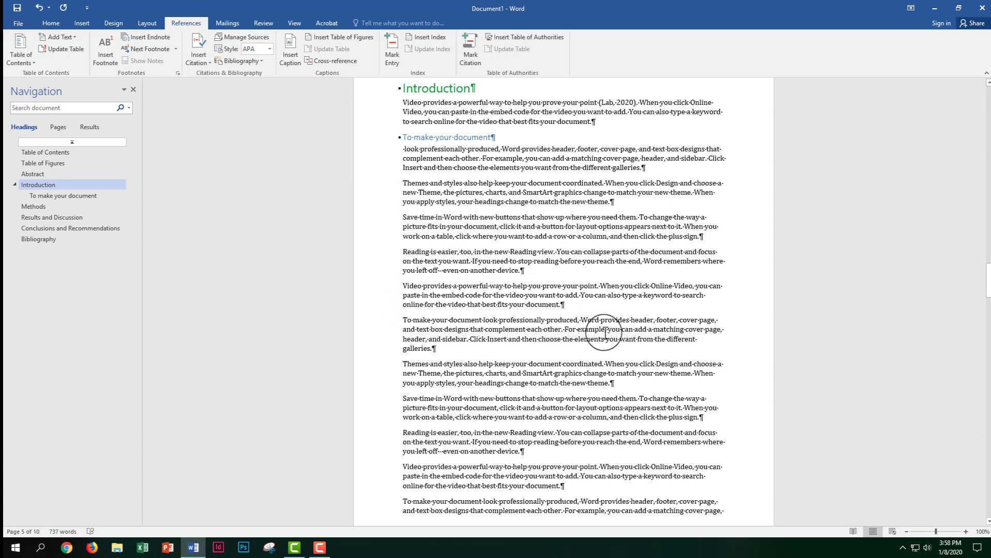
- Insert a 3x3 table on a new line after the last paragraph of the "To make your document" section
{"action": "scroll", "coordinate": [599, 330], "scroll_direction": "down", "scroll_amount": 13}
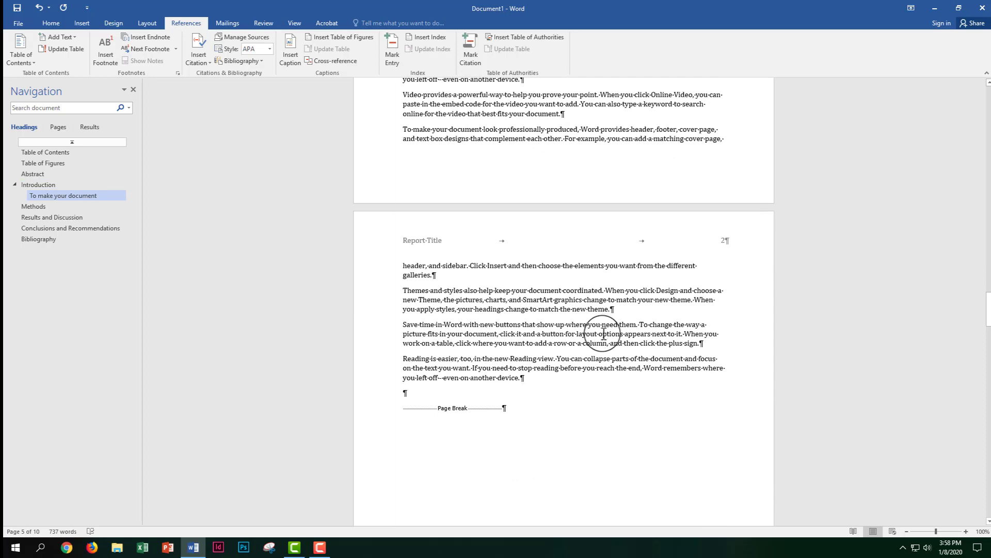
{"action": "left_click", "coordinate": [521, 378]}
{"action": "key", "text": "Return"}
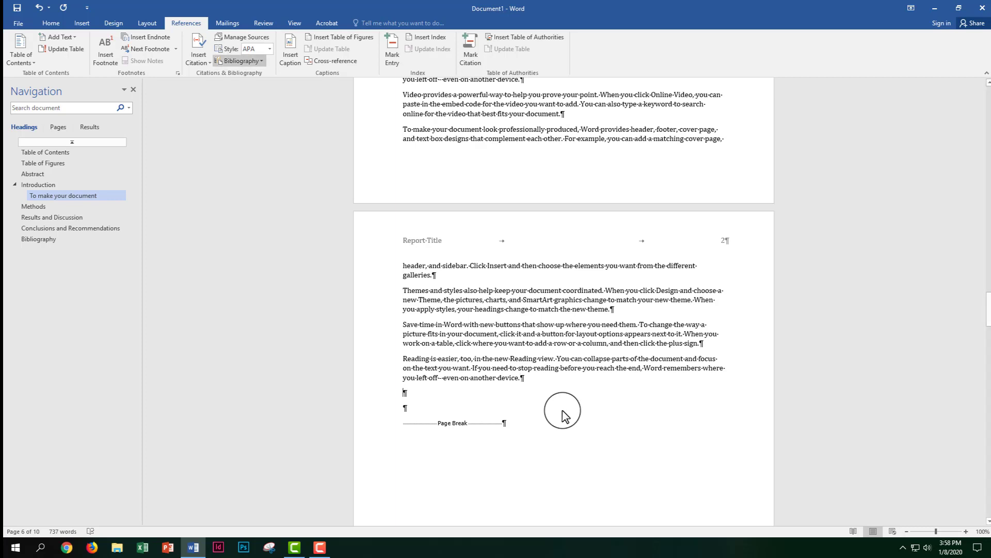
{"action": "left_click", "coordinate": [81, 24]}
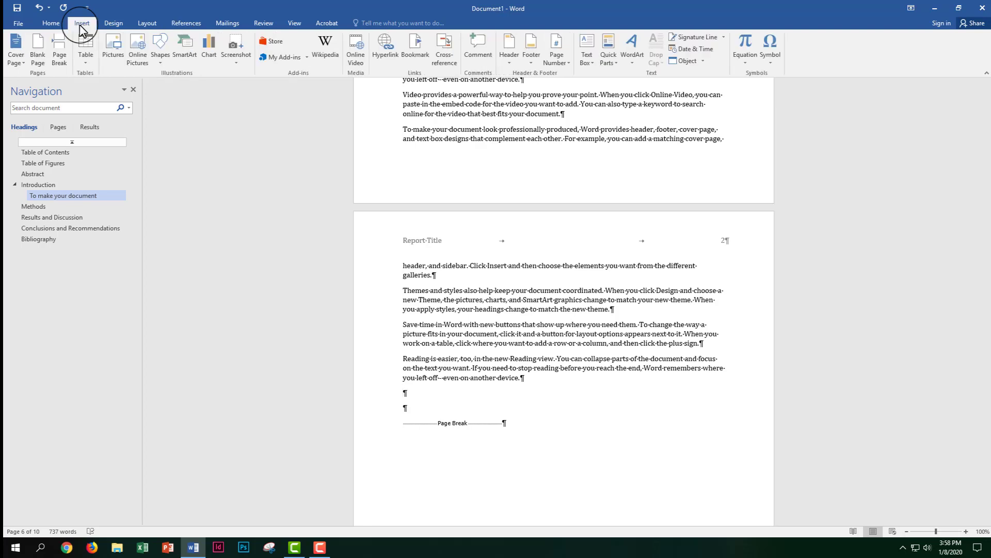
{"action": "left_click", "coordinate": [88, 58]}
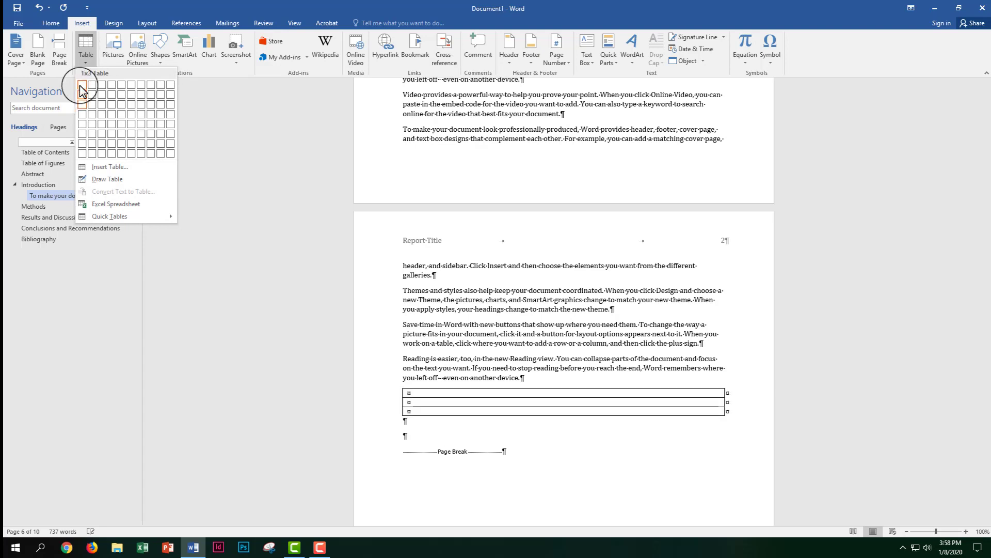
{"action": "left_click", "coordinate": [102, 104]}
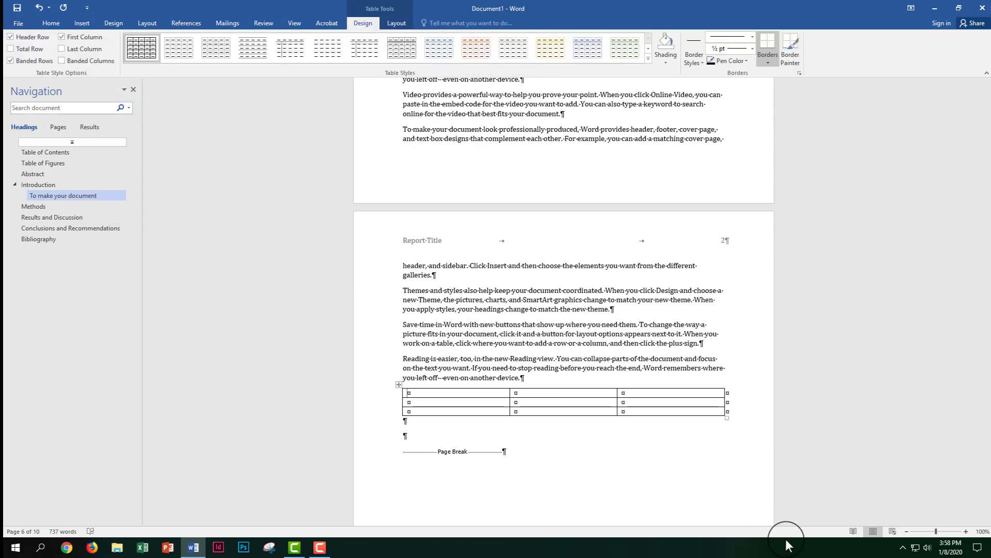
- Add a "Table 1" caption to the whole table, positioned below the selected item
{"action": "left_click", "coordinate": [399, 384]}
{"action": "right_click", "coordinate": [401, 384]}
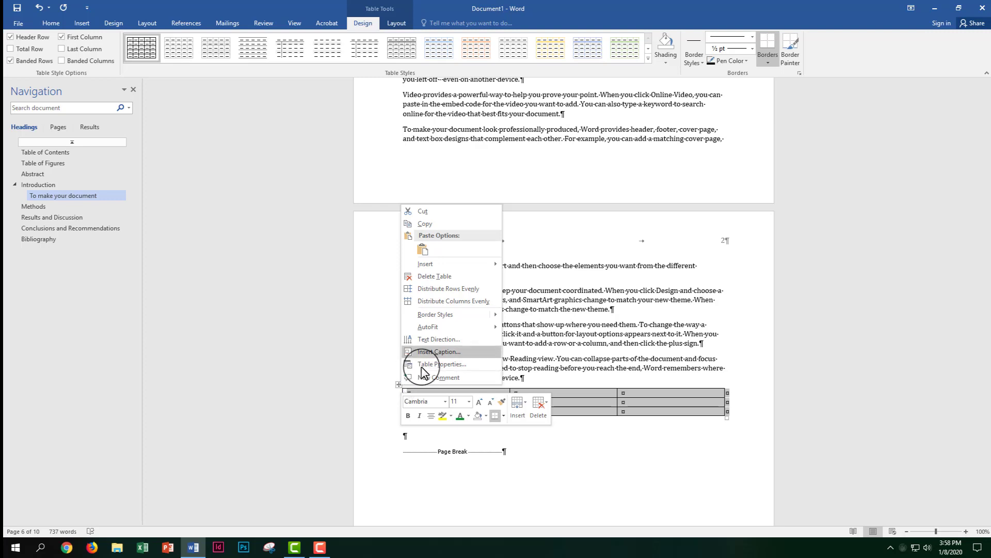
{"action": "left_click", "coordinate": [432, 351]}
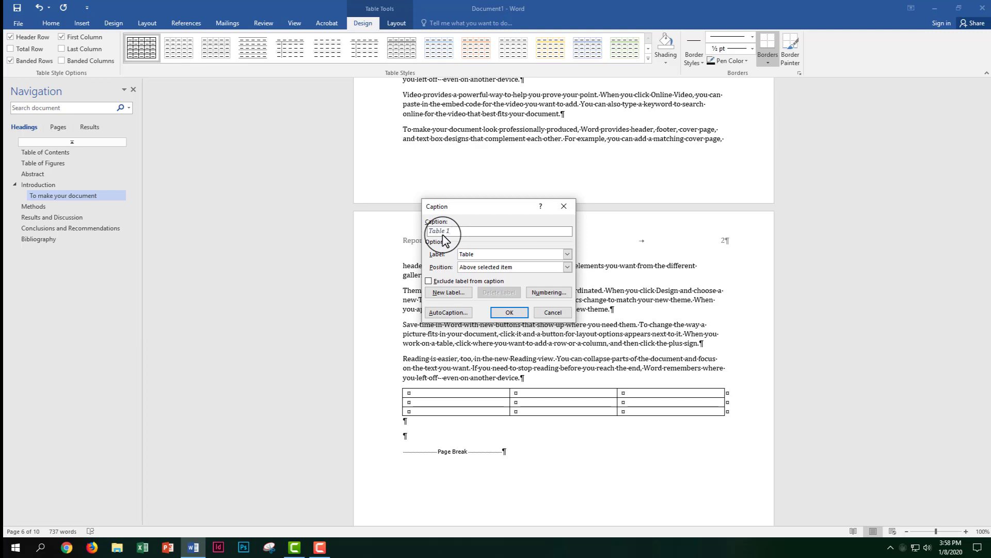
{"action": "left_click", "coordinate": [514, 268]}
{"action": "left_click", "coordinate": [504, 283]}
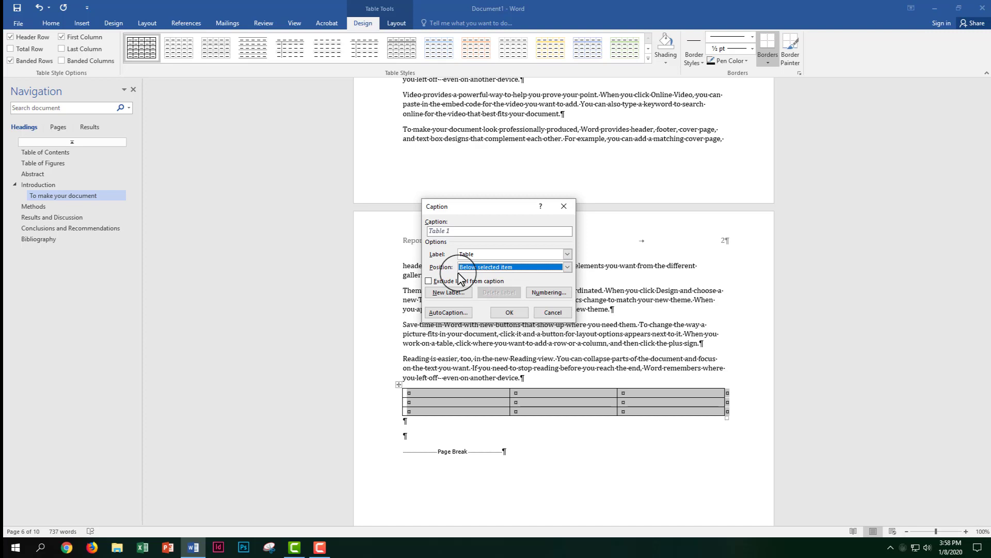
{"action": "left_click", "coordinate": [509, 312]}
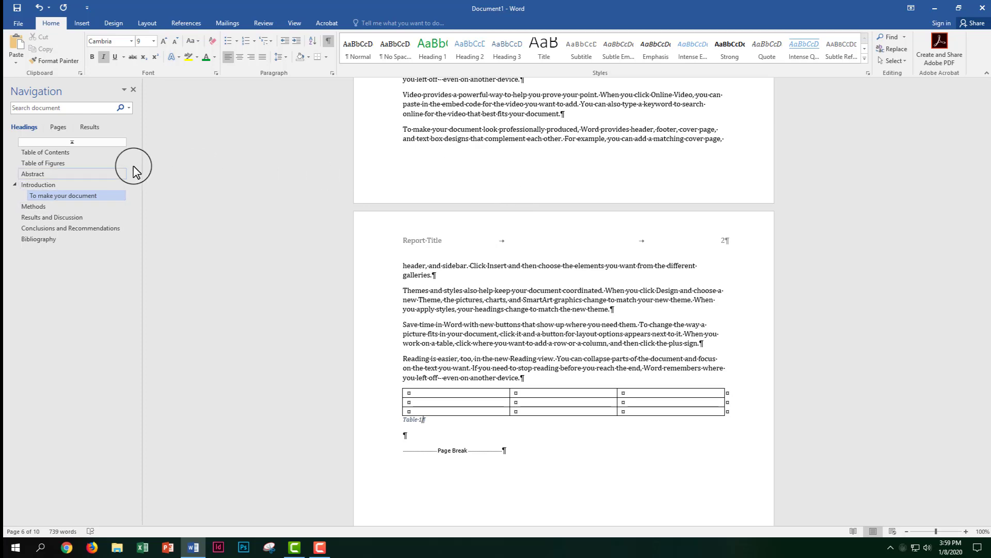
- Insert a table of figures listing the Table captions on a new line under the Table of Figures heading
{"action": "left_click", "coordinate": [50, 167]}
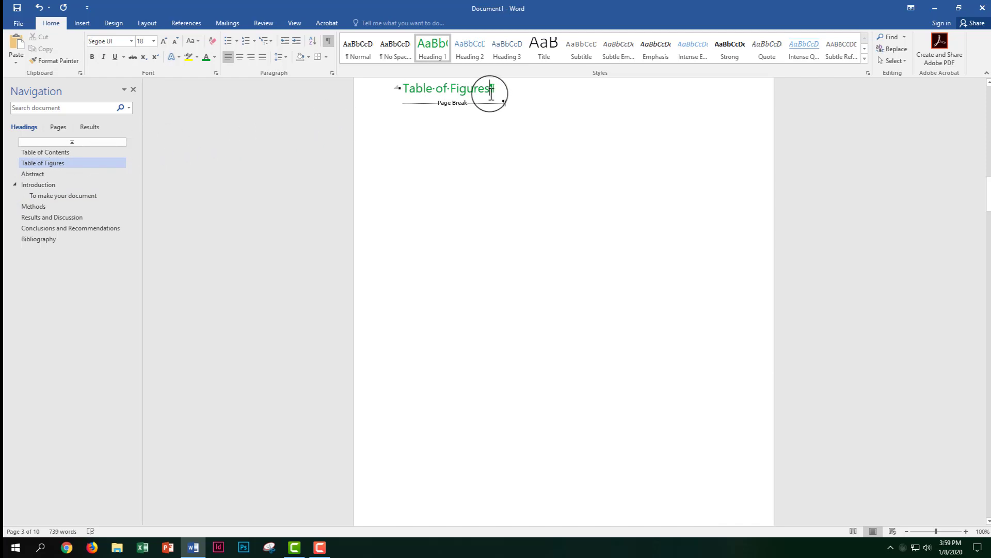
{"action": "key", "text": "Return"}
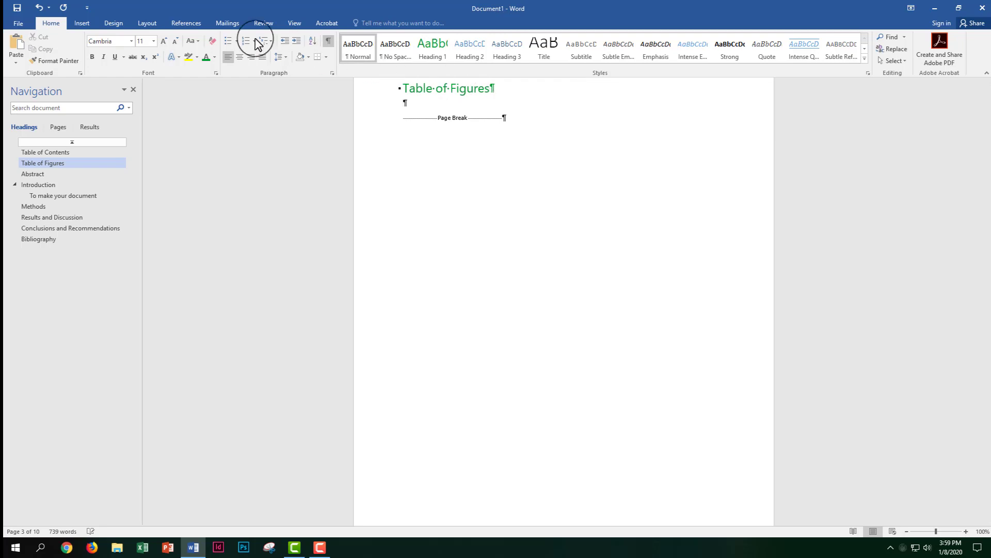
{"action": "left_click", "coordinate": [195, 25]}
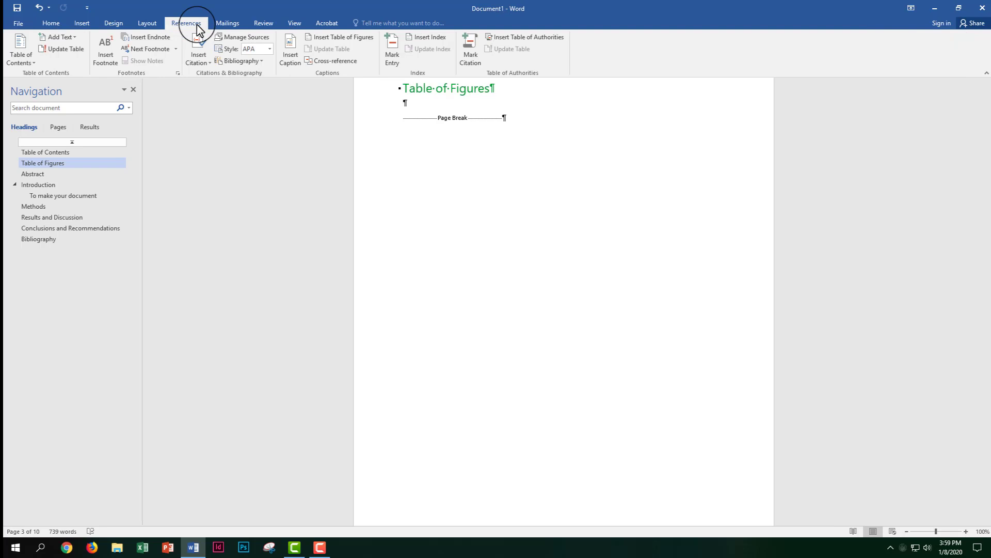
{"action": "left_click", "coordinate": [333, 41]}
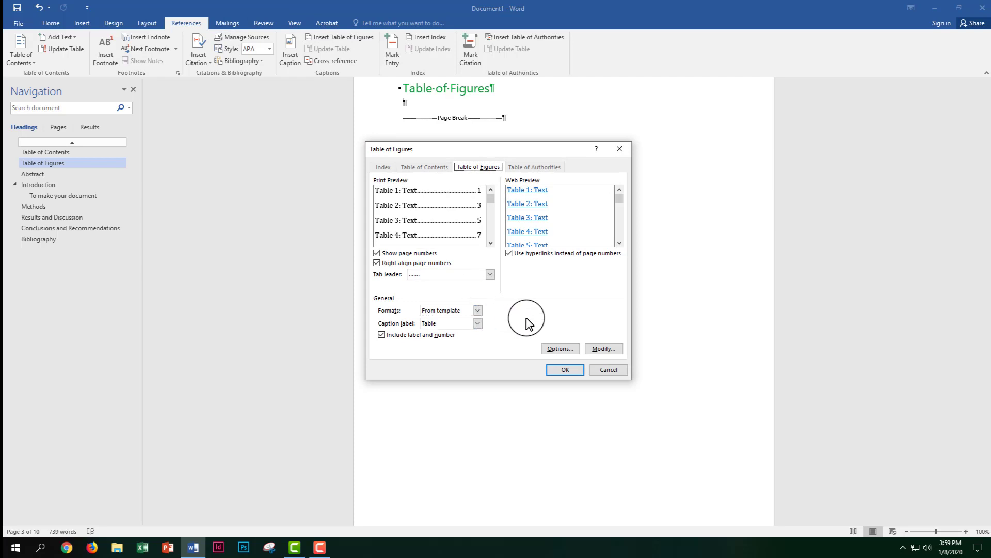
{"action": "left_click", "coordinate": [564, 370]}
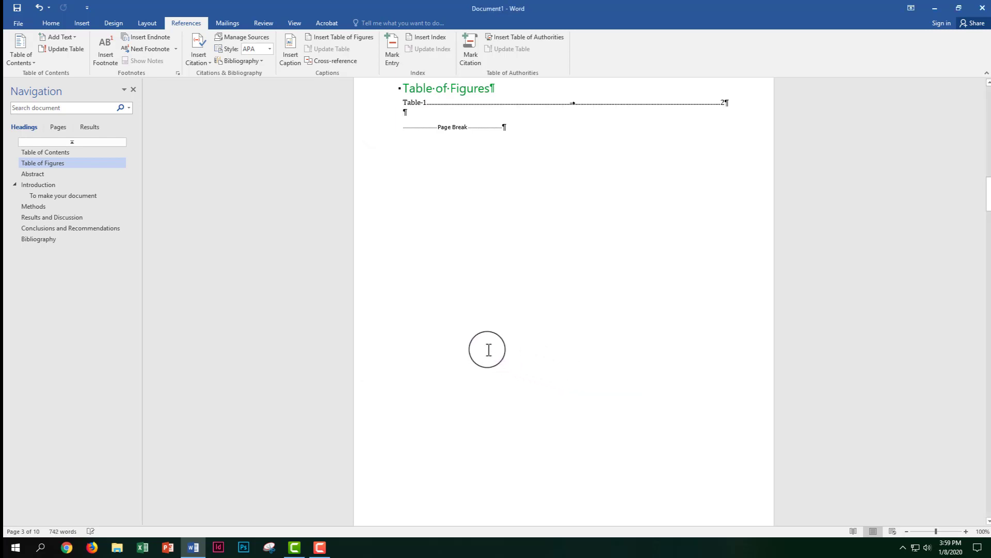
- Insert a custom table of contents showing 2 levels on a new line under the Table of Contents heading
{"action": "scroll", "coordinate": [488, 350], "scroll_direction": "up", "scroll_amount": 3}
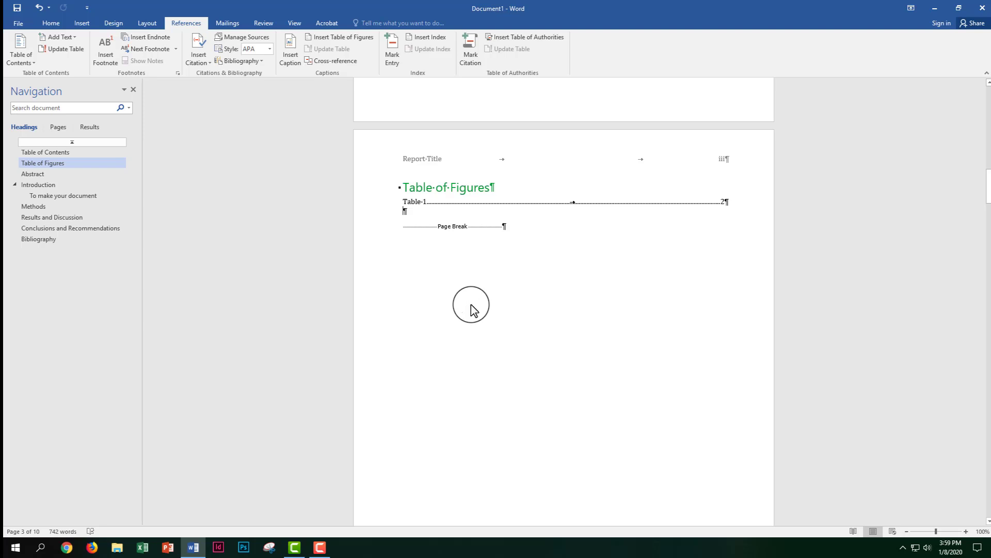
{"action": "left_click", "coordinate": [58, 154]}
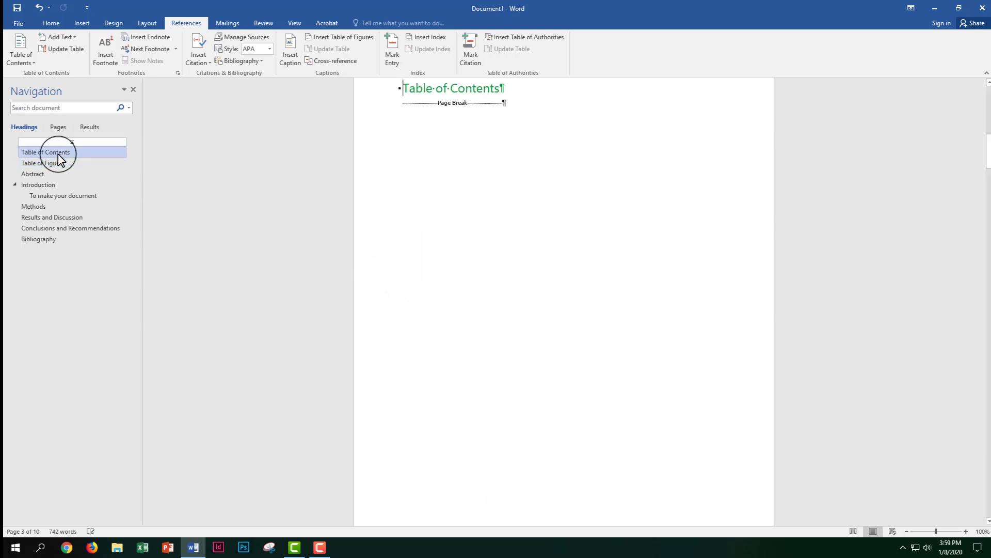
{"action": "left_click", "coordinate": [498, 88]}
{"action": "key", "text": "Return"}
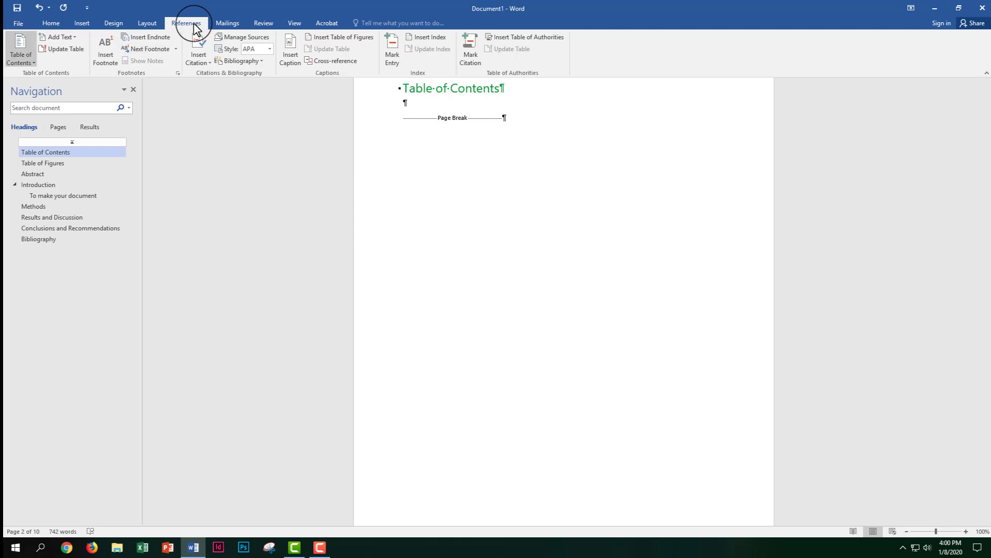
{"action": "left_click", "coordinate": [25, 56]}
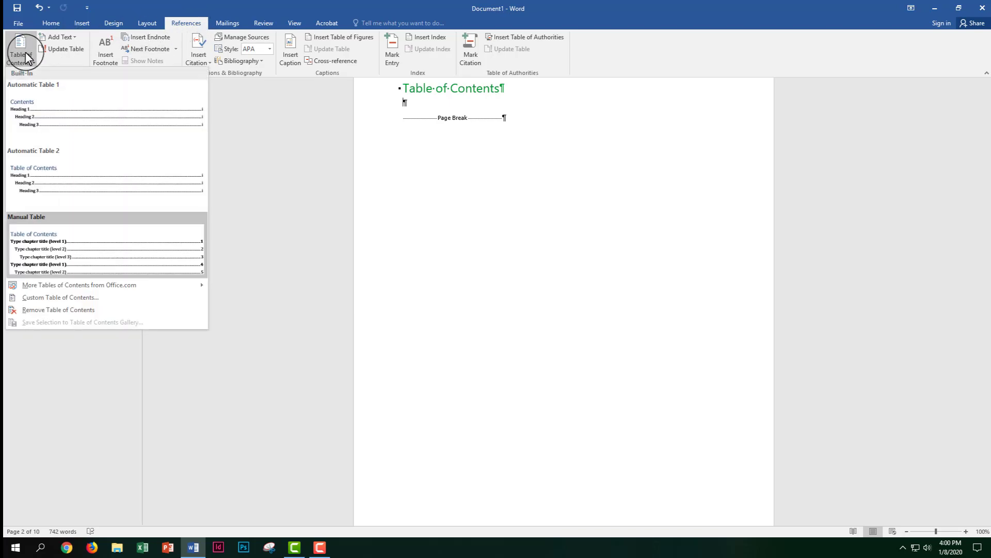
{"action": "left_click", "coordinate": [78, 298]}
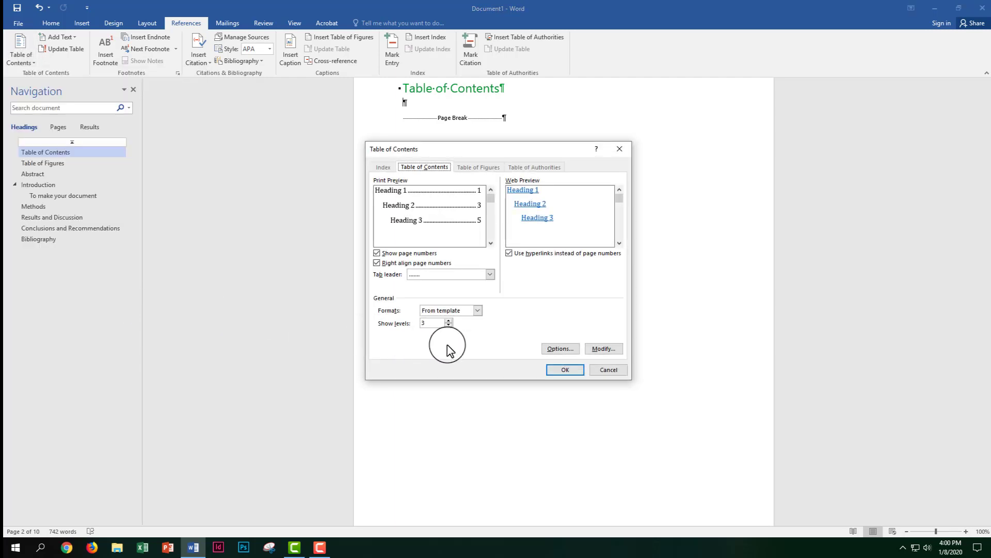
{"action": "left_click", "coordinate": [448, 325]}
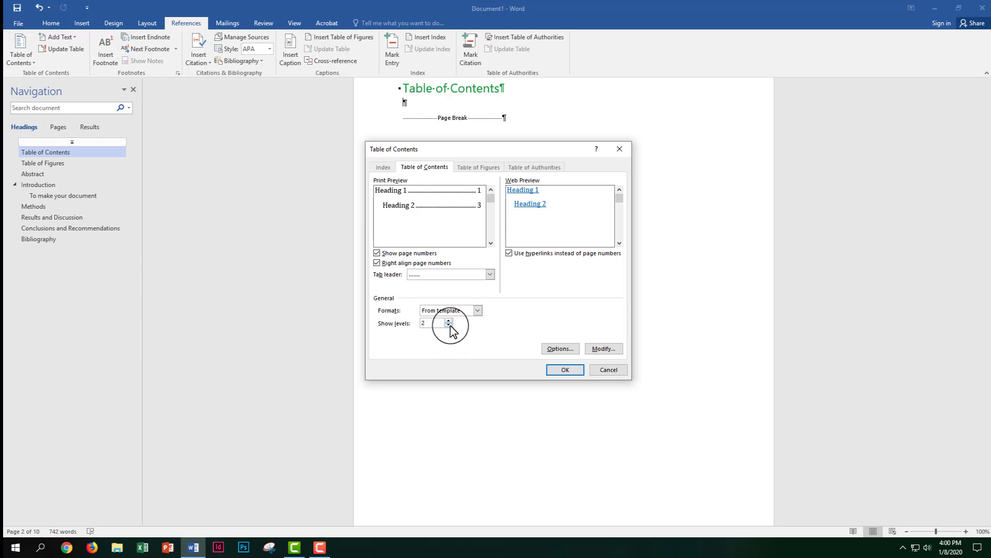
{"action": "left_click", "coordinate": [566, 369]}
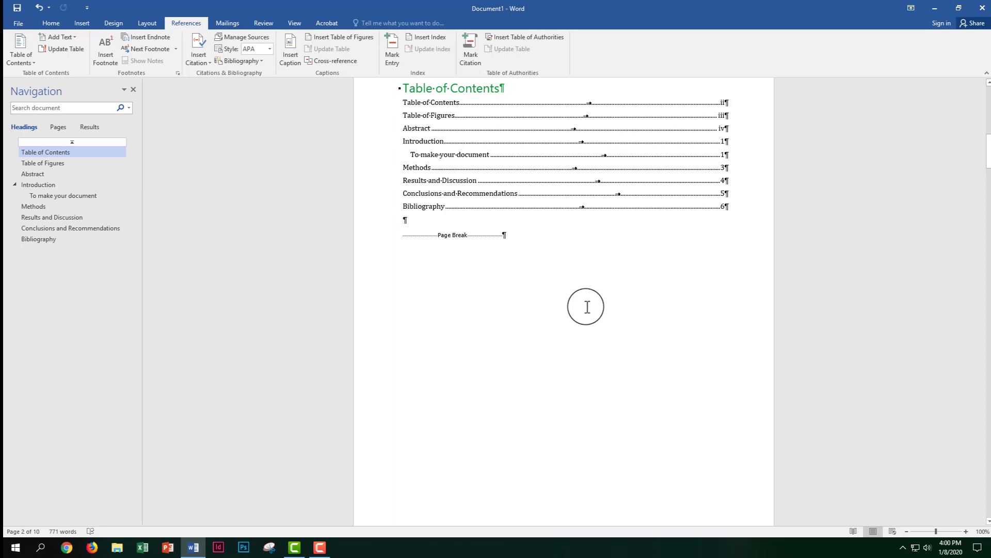
- Update the entire table of contents, including its headings and page numbers
{"action": "right_click", "coordinate": [528, 167]}
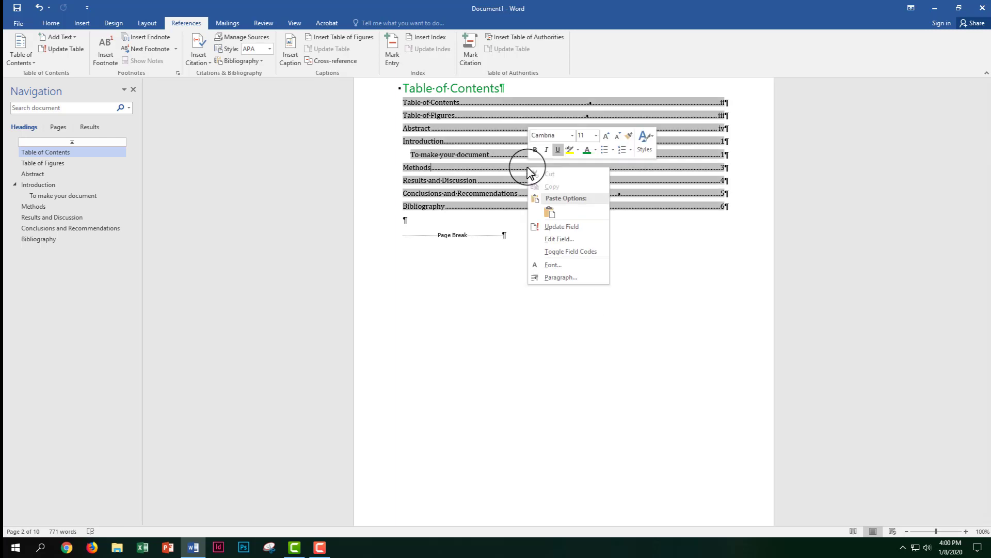
{"action": "left_click", "coordinate": [551, 227]}
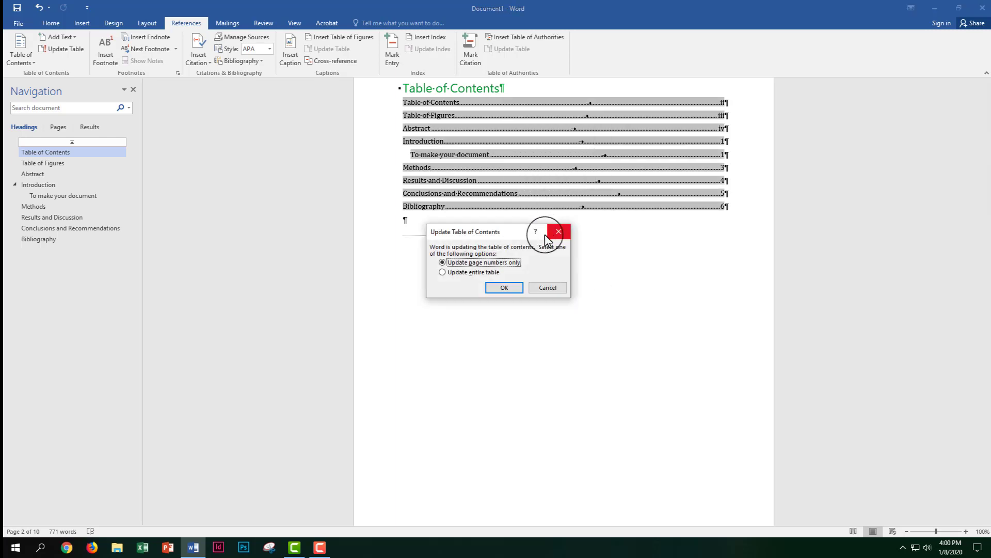
{"action": "left_click", "coordinate": [461, 274]}
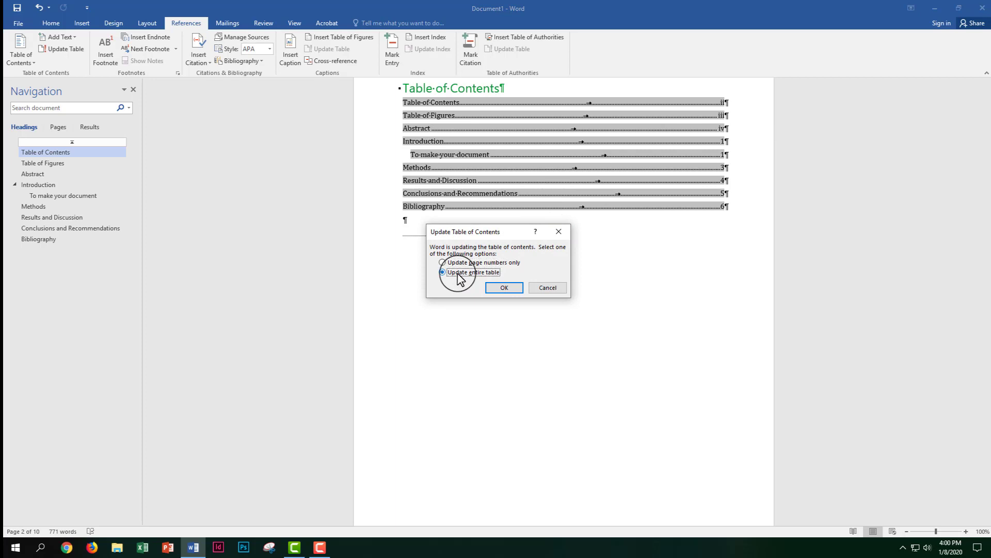
{"action": "left_click", "coordinate": [502, 289]}
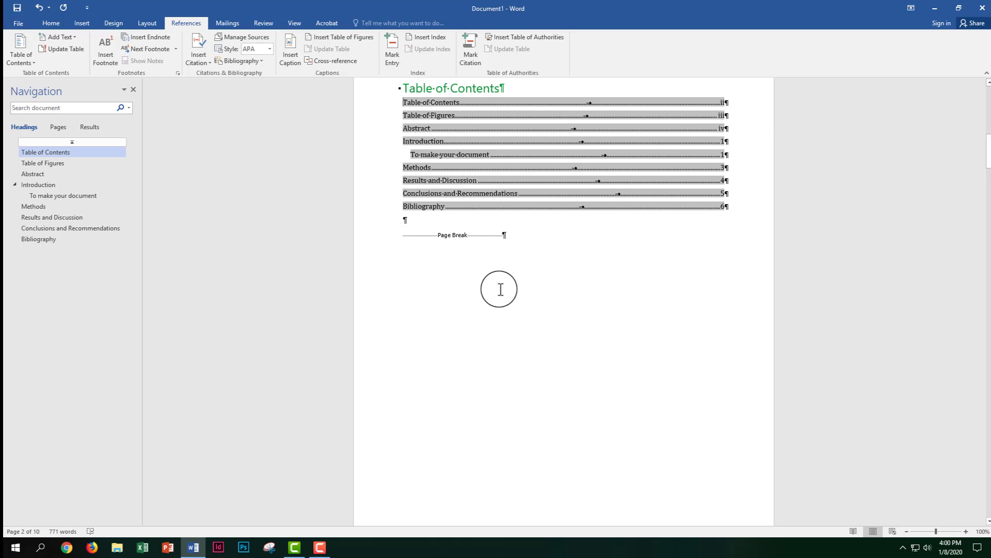
- Insert a bibliography of the cited sources, without a built-in title, on a new line under the Bibliography heading
{"action": "left_click", "coordinate": [44, 240]}
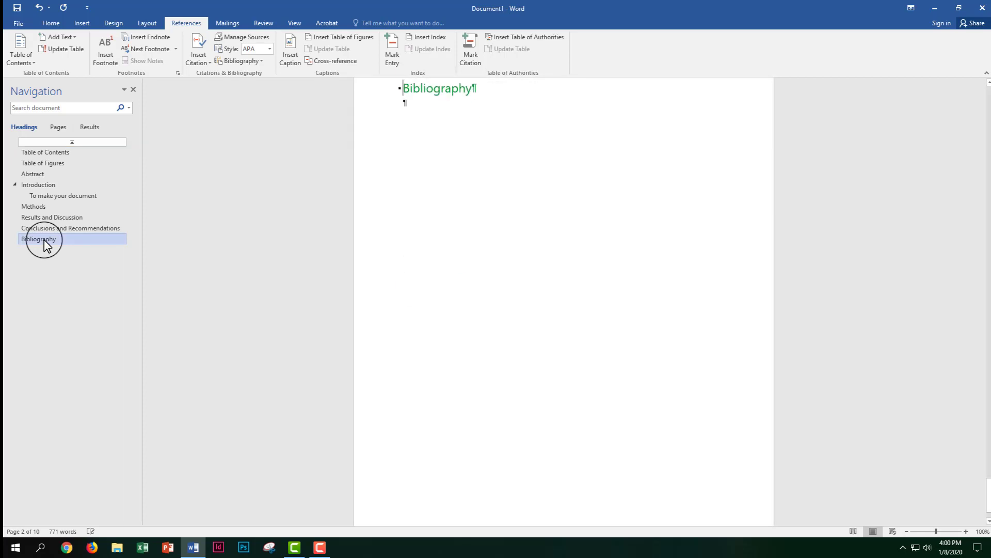
{"action": "left_click", "coordinate": [473, 89]}
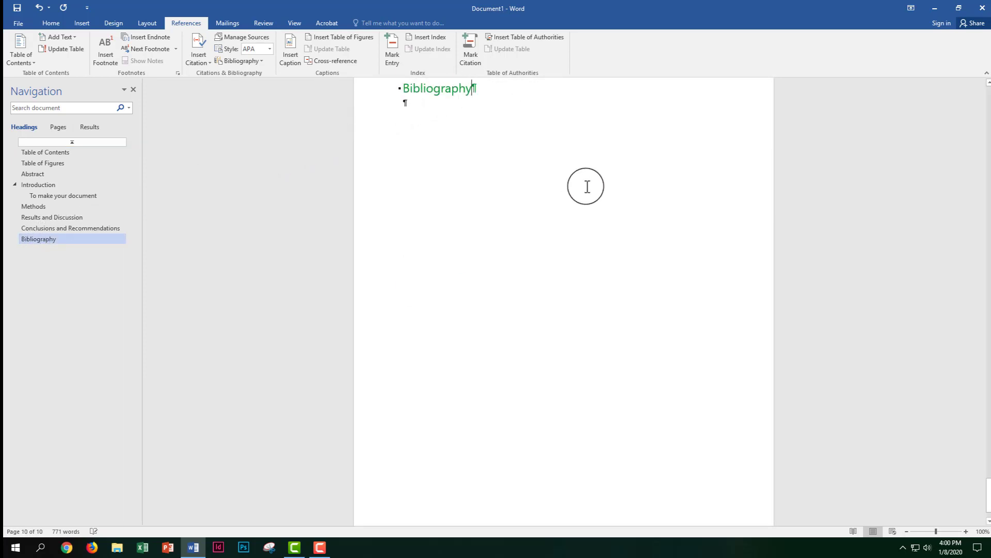
{"action": "key", "text": "Return"}
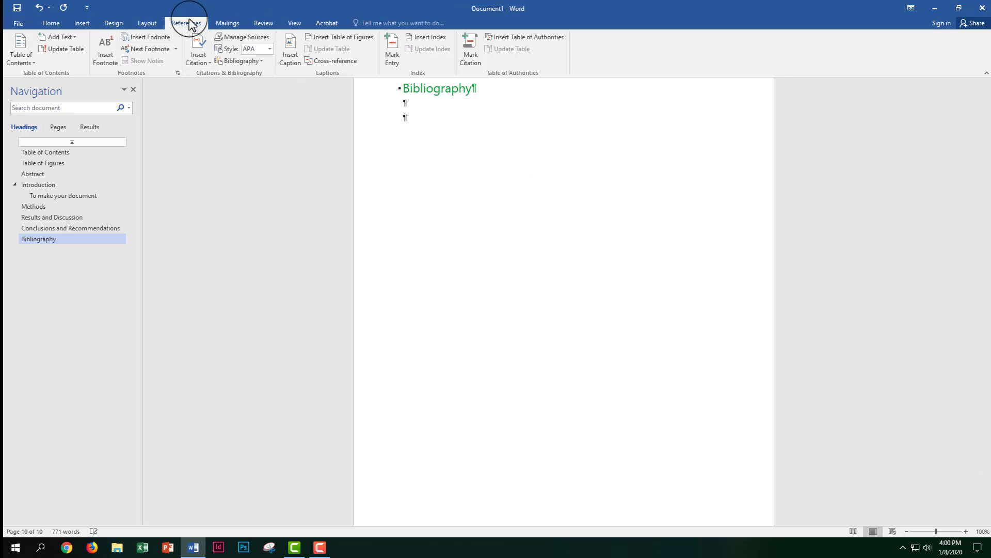
{"action": "left_click", "coordinate": [241, 61]}
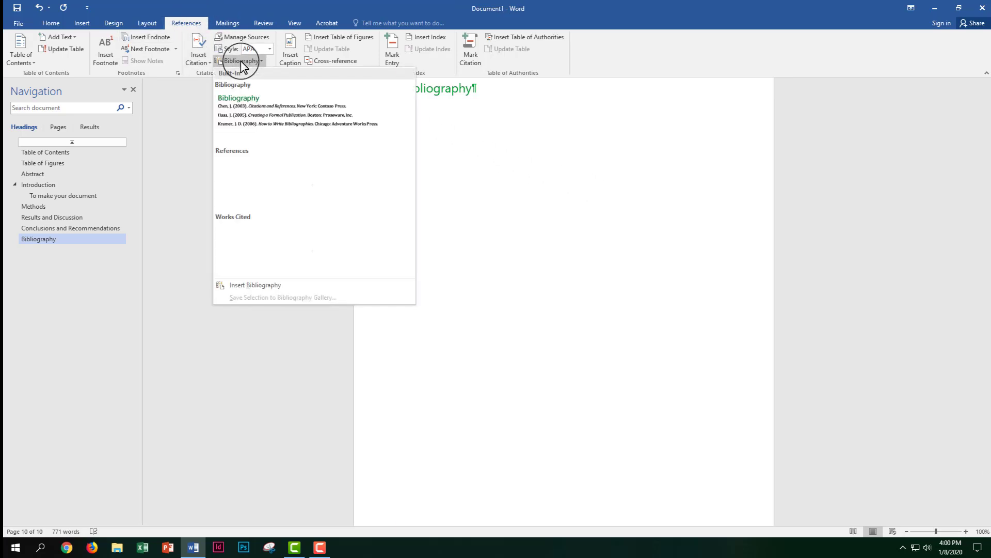
{"action": "left_click", "coordinate": [254, 285]}
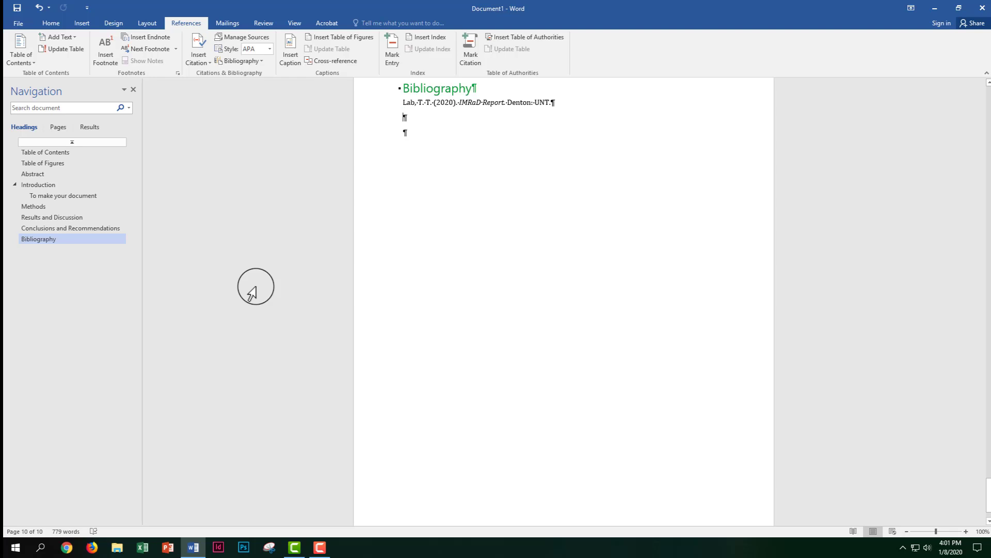
- Start saving the document under a new name and browse the folders available as save locations
{"action": "left_click", "coordinate": [13, 23]}
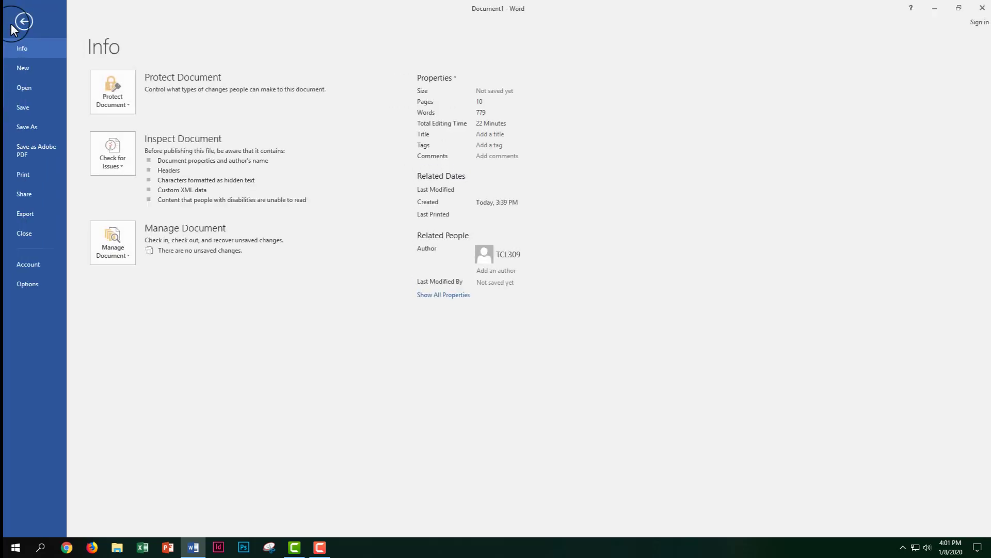
{"action": "left_click", "coordinate": [13, 127]}
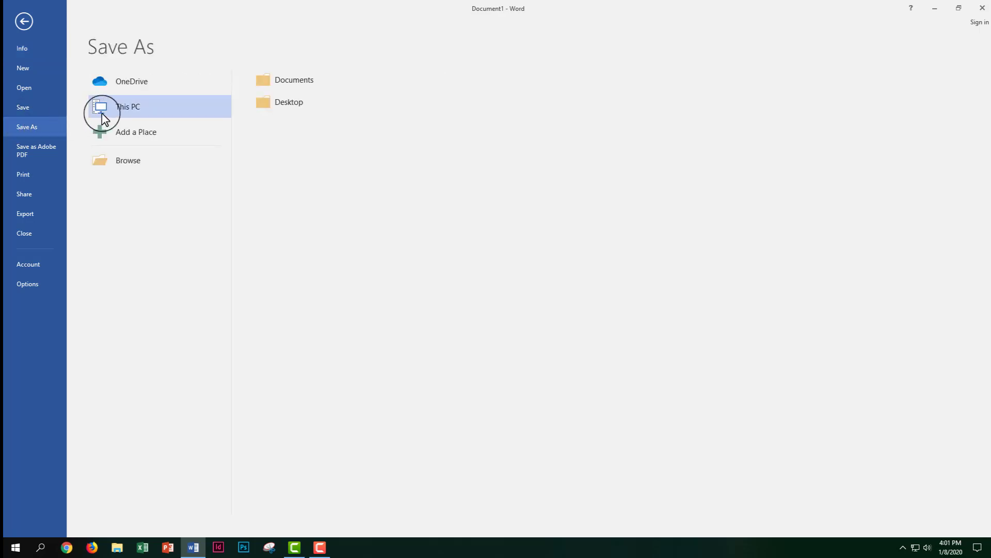
{"action": "left_click", "coordinate": [131, 166]}
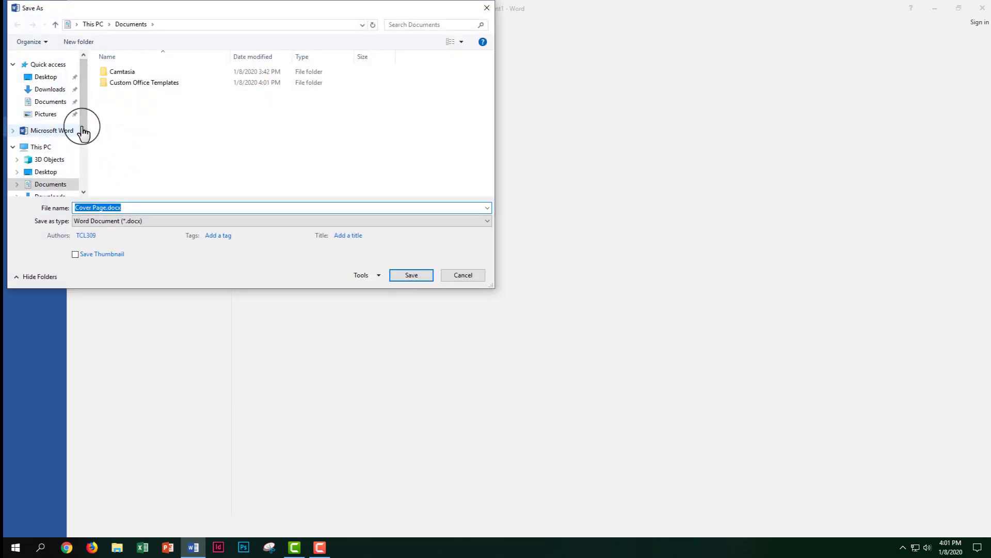
{"action": "scroll", "coordinate": [82, 132], "scroll_direction": "down", "scroll_amount": 2}
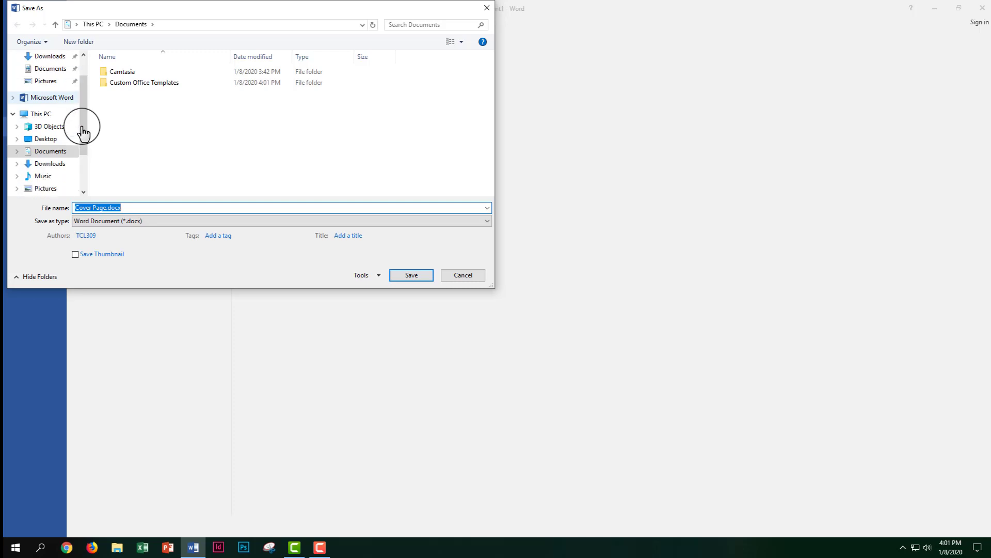
{"action": "scroll", "coordinate": [83, 132], "scroll_direction": "down", "scroll_amount": 3}
{"action": "scroll", "coordinate": [82, 133], "scroll_direction": "up", "scroll_amount": 4}
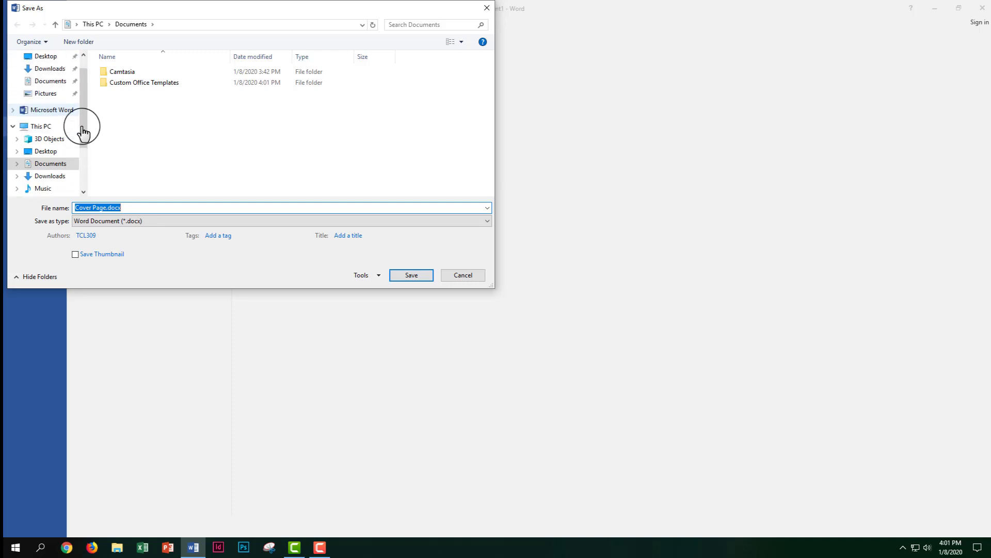
{"action": "scroll", "coordinate": [83, 133], "scroll_direction": "up", "scroll_amount": 1}
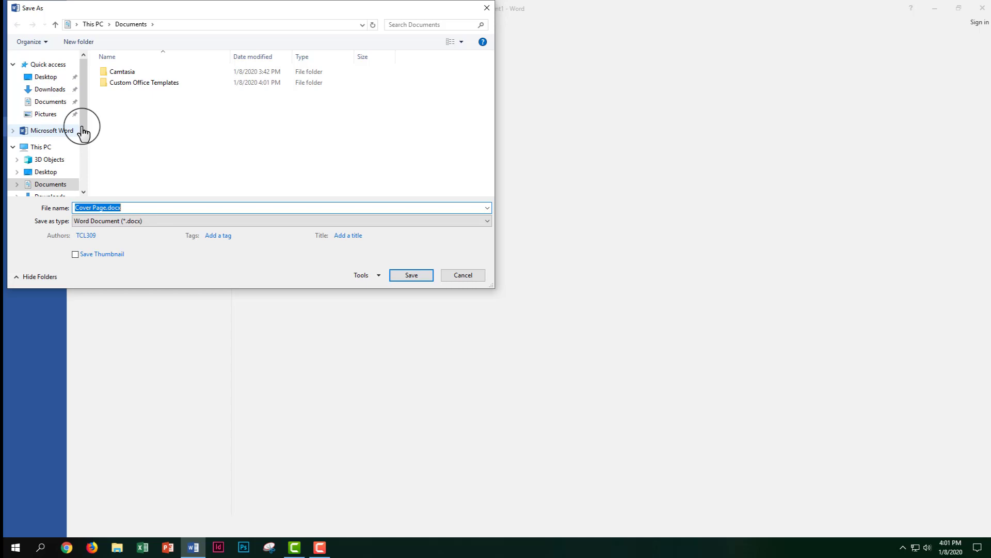